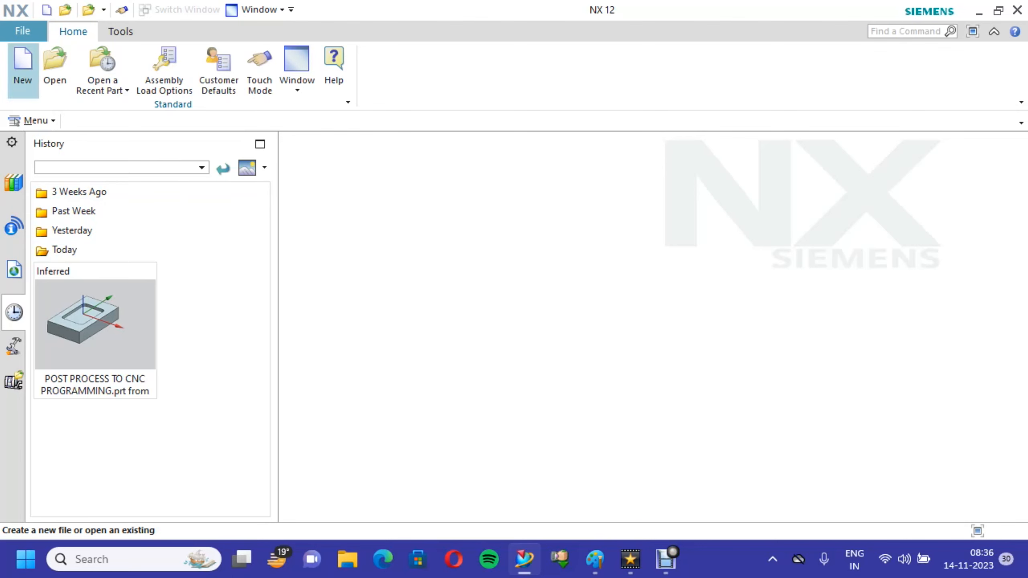
- Create a millimetre part from the Model template as model1.prt and start a sketch on the XY plane
click(23, 66)
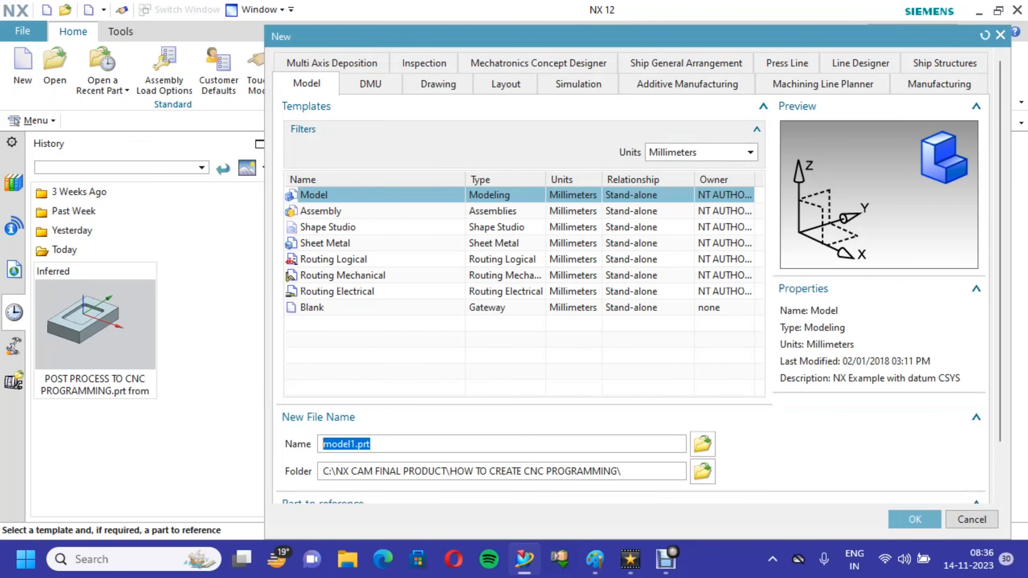
click(915, 519)
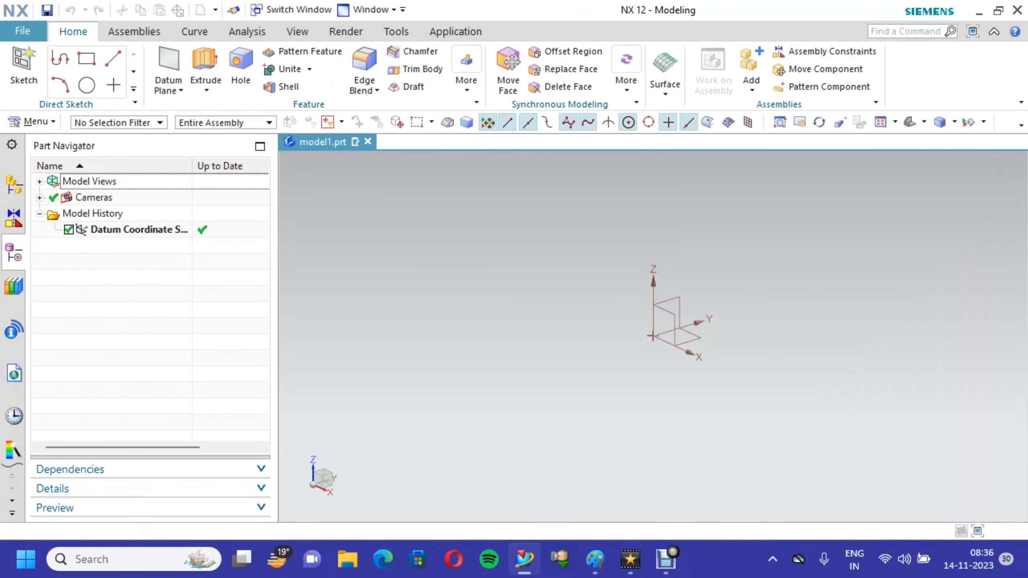
click(23, 67)
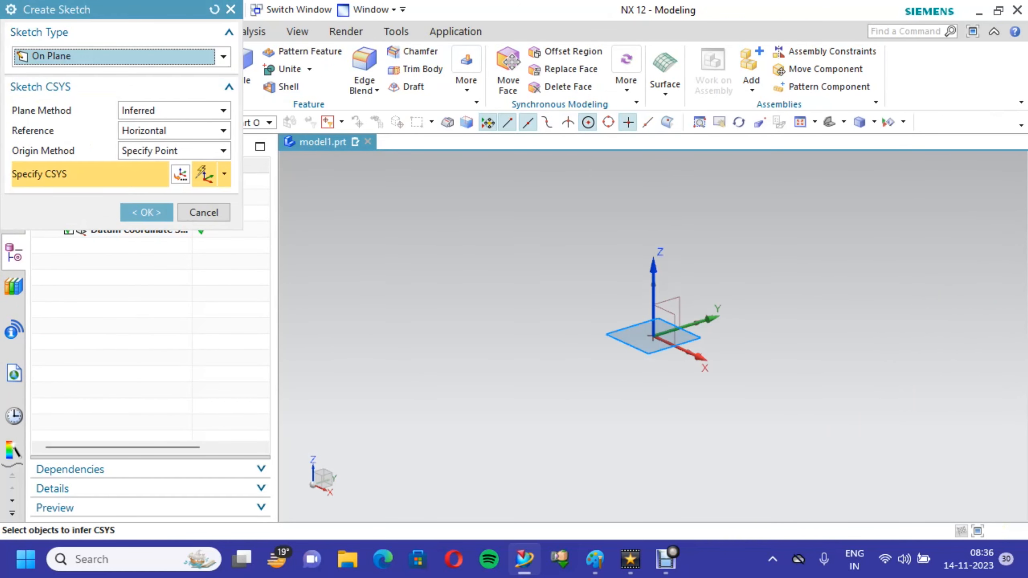
key(Return)
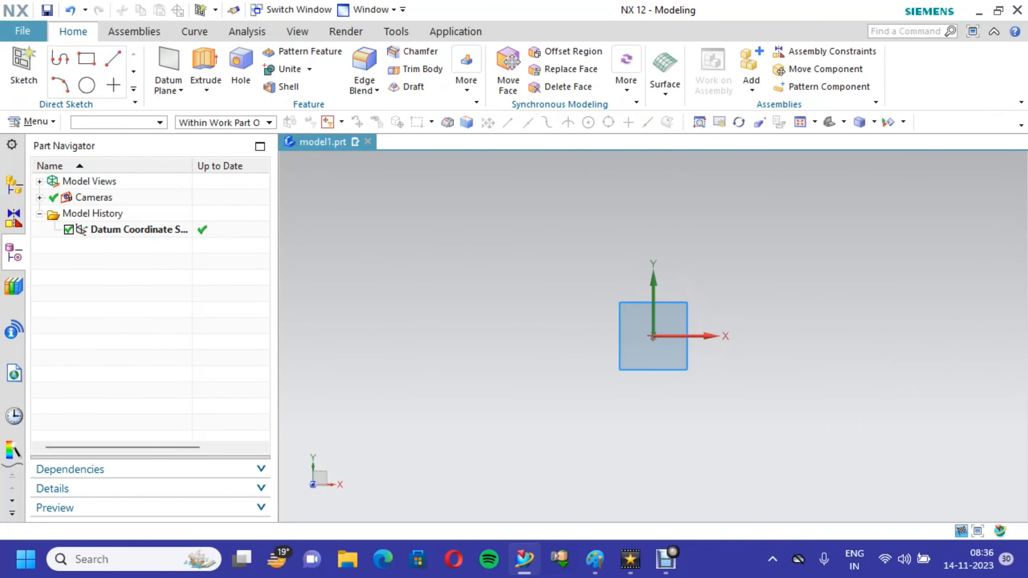
- Sketch a rectangle centred on the origin, 60 mm wide and 100 mm high, at an angle of 0
click(120, 58)
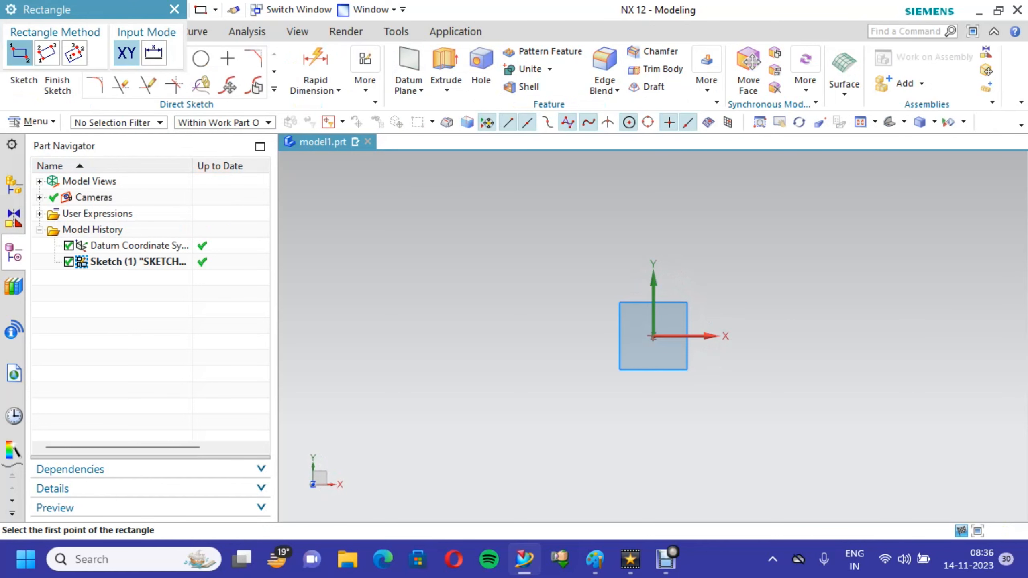
click(74, 52)
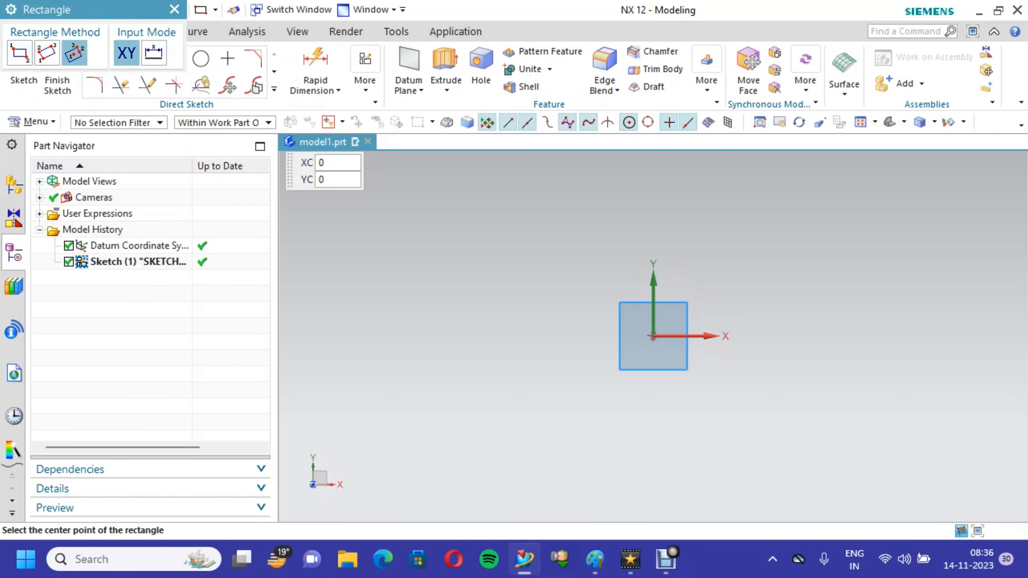
click(652, 336)
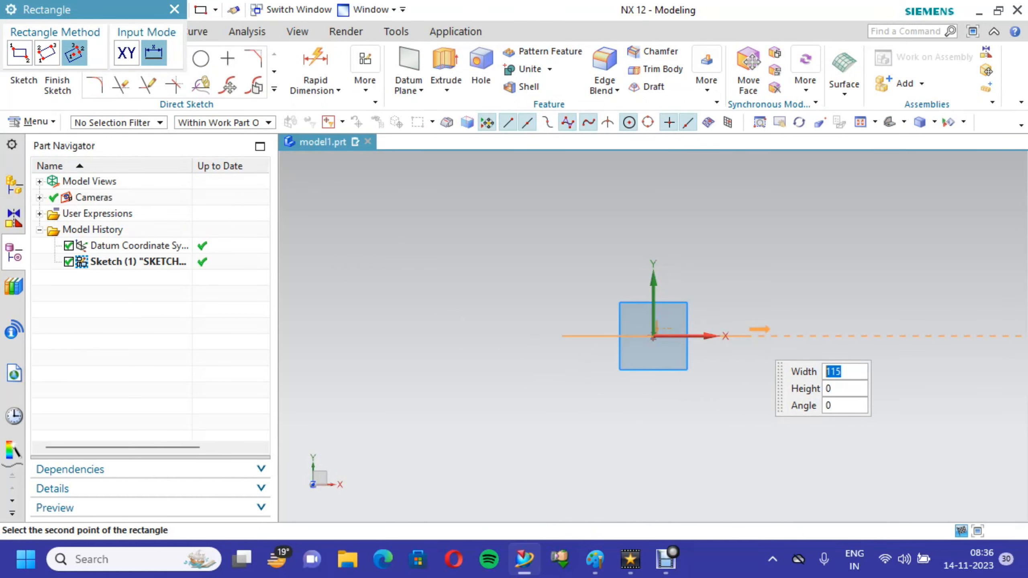
text(60)
key(Tab)
text(10)
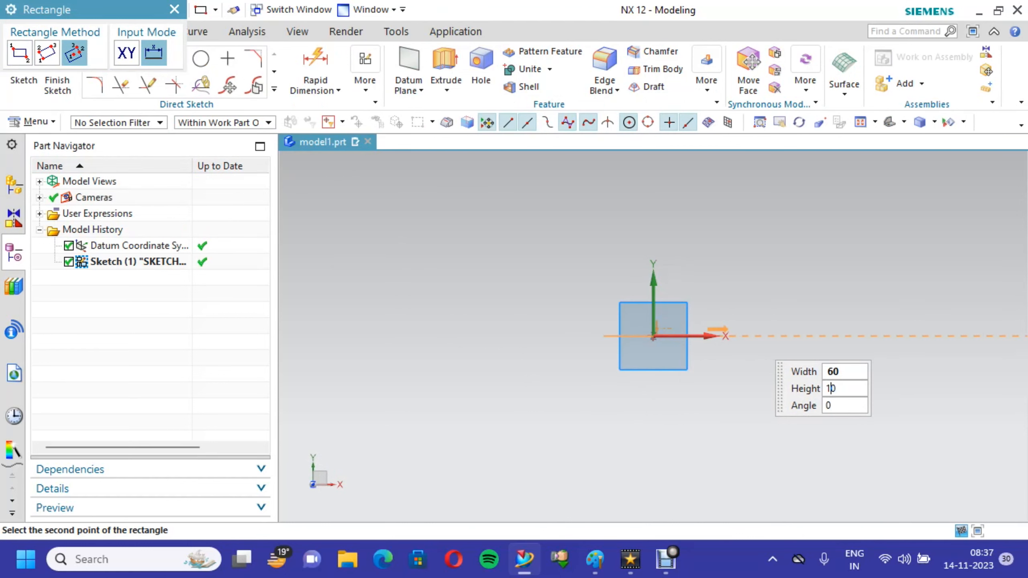
key(Tab)
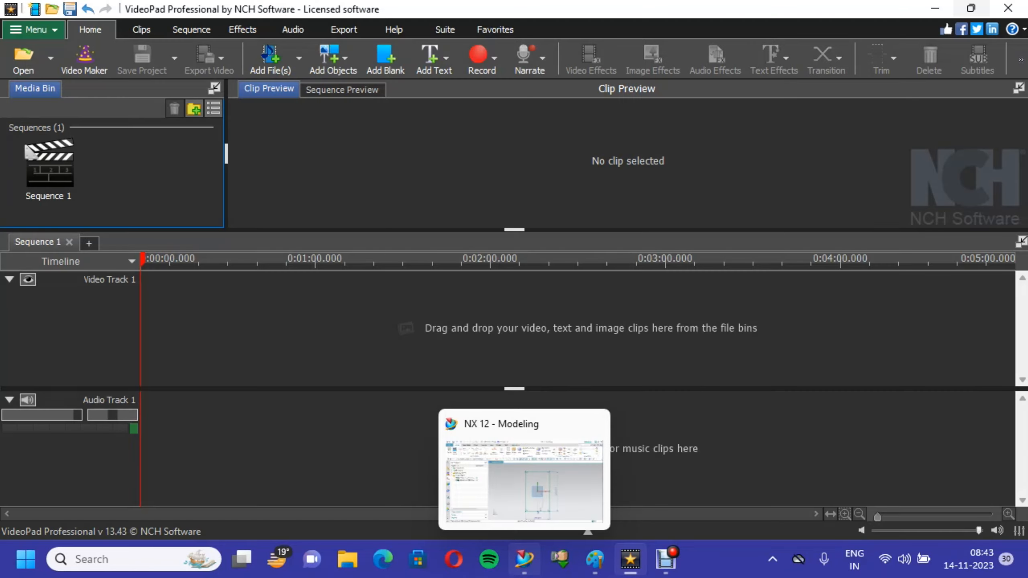
click(505, 445)
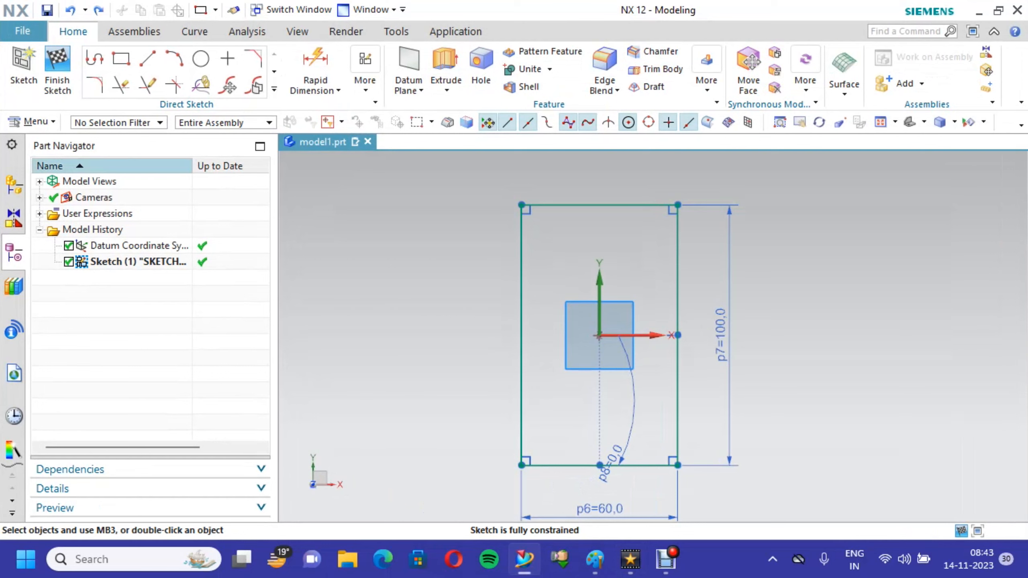
- Sketch a second rectangle centred on the origin inside the first, 40 mm wide and 60 mm high
click(120, 58)
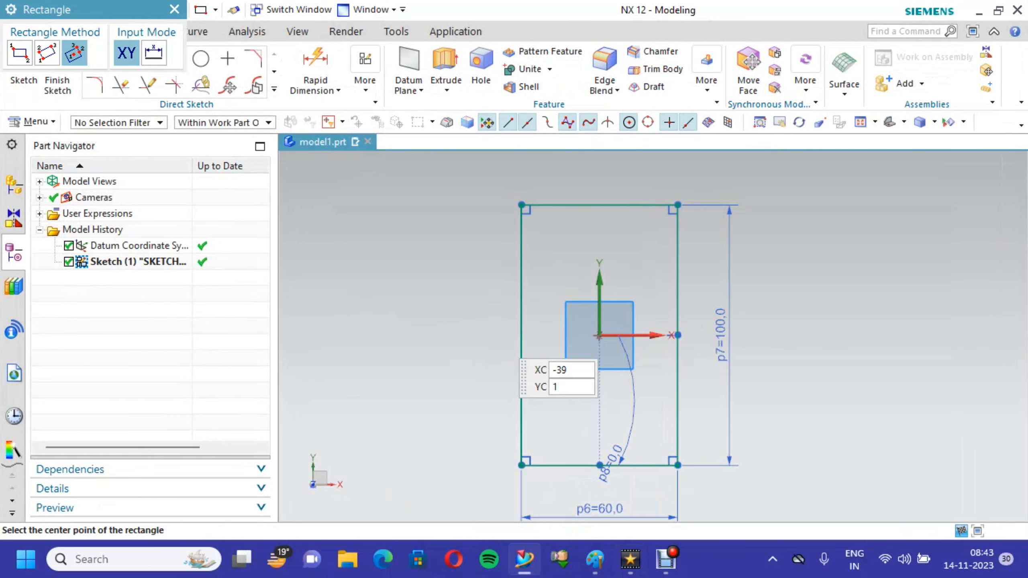
click(678, 334)
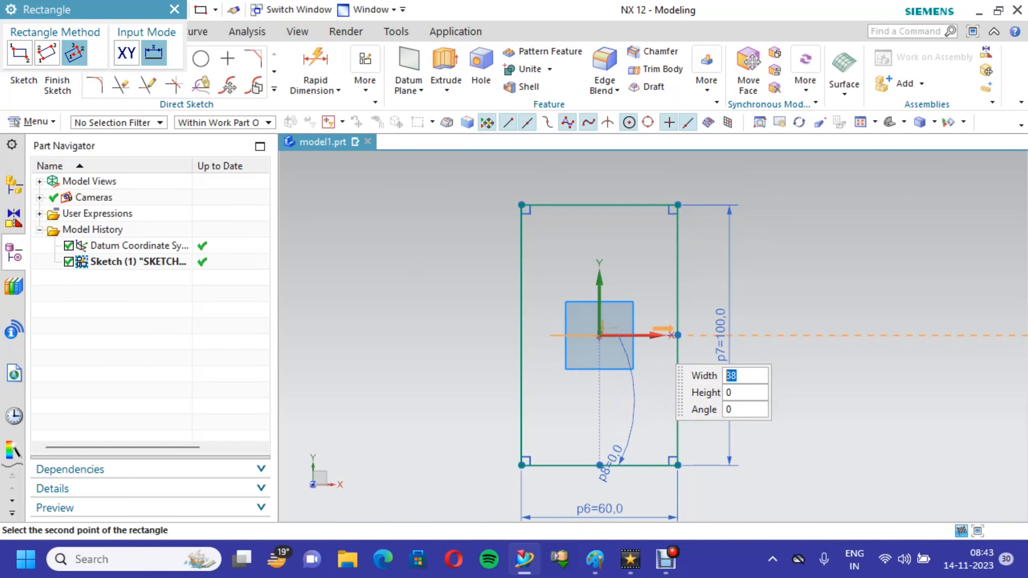
text(40)
key(Tab)
text(60)
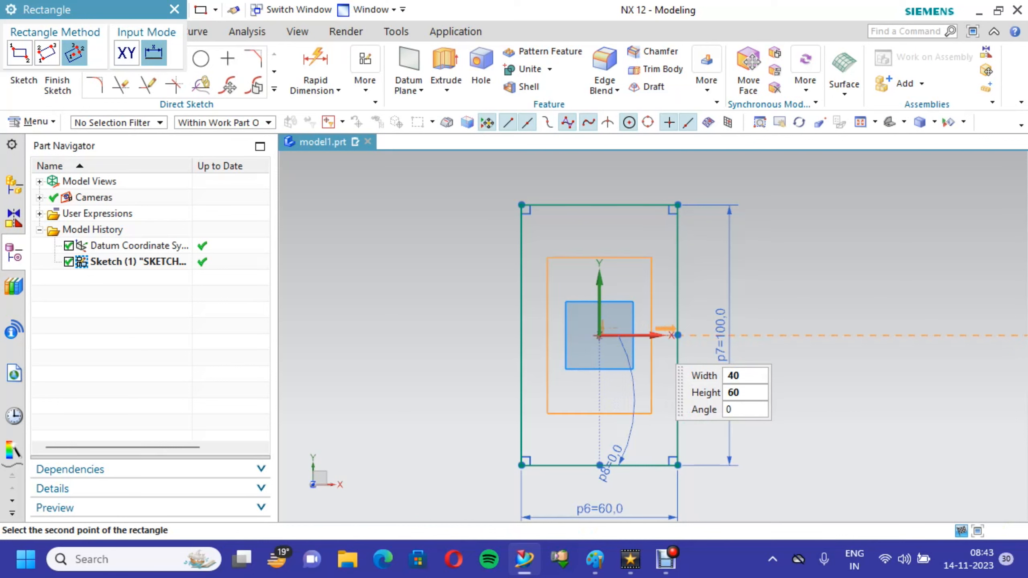
key(Return)
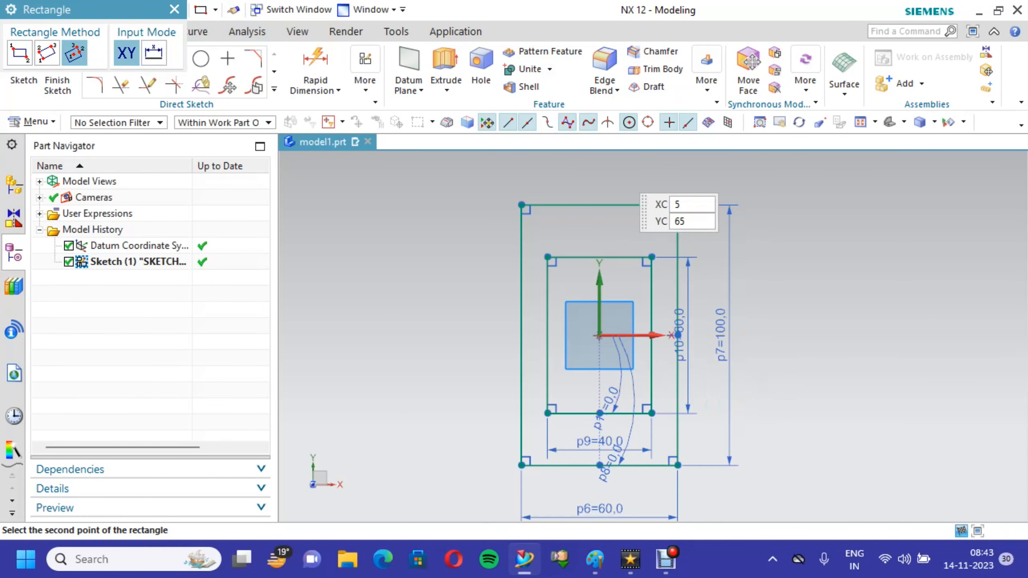
- Fillet the two upper corners of the inner rectangle with a 5 mm radius
click(94, 86)
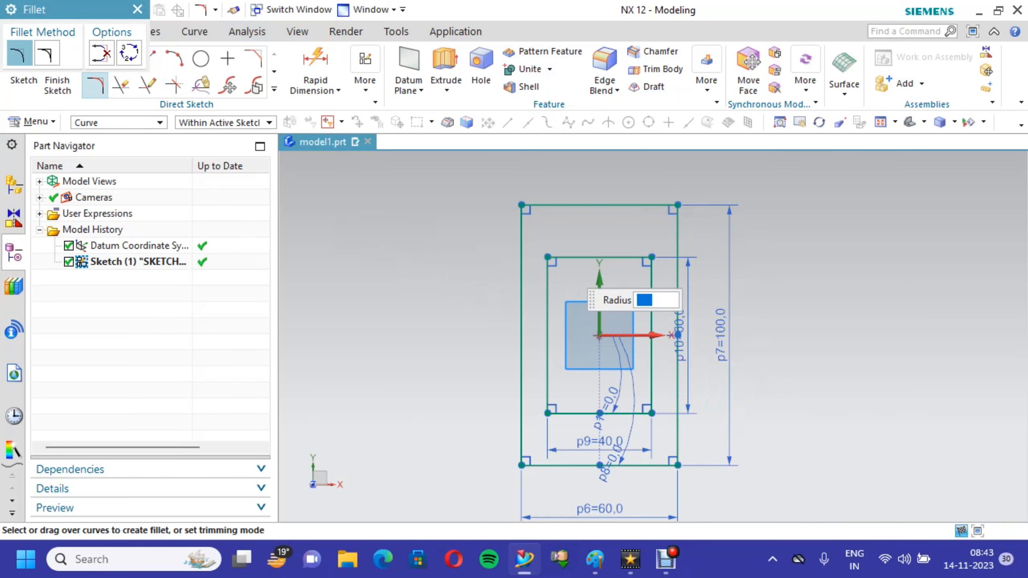
click(557, 257)
click(547, 274)
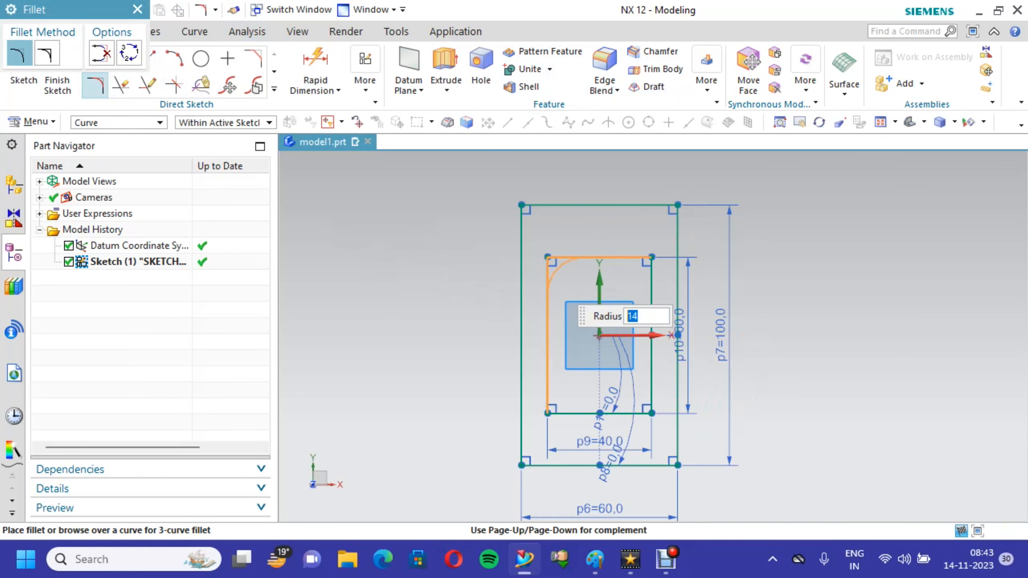
text(5)
key(Return)
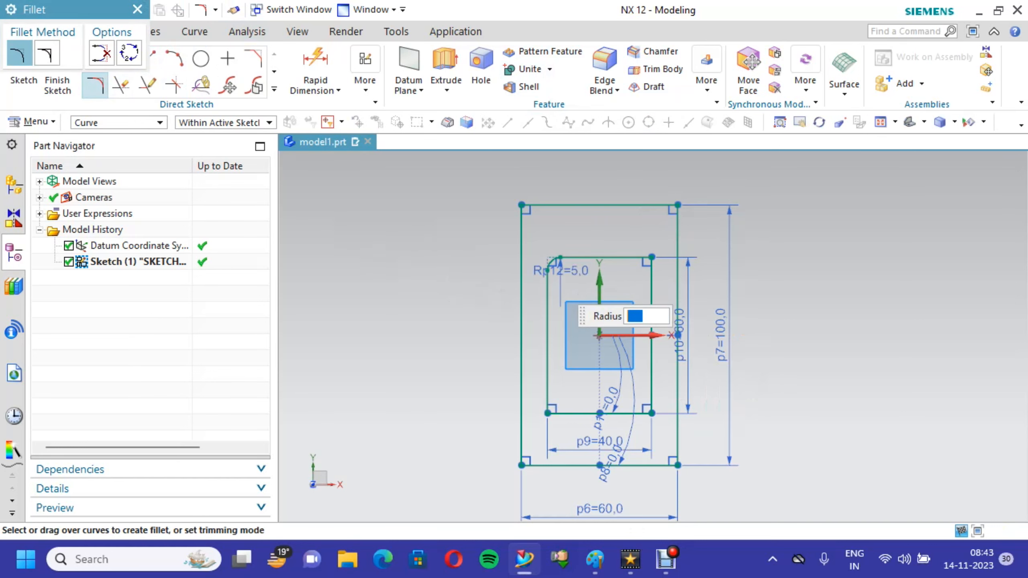
click(631, 257)
click(651, 278)
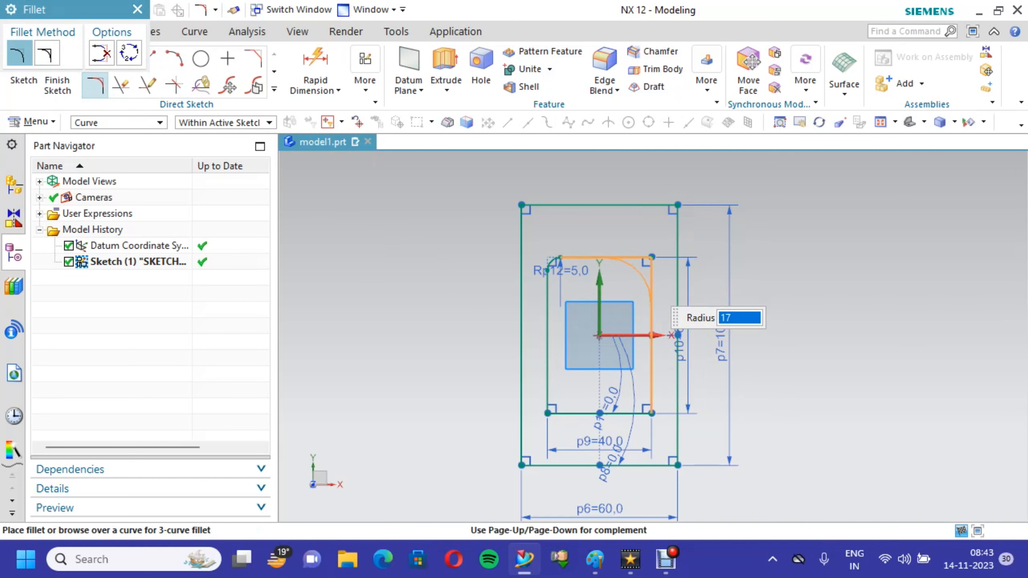
text(5)
key(Return)
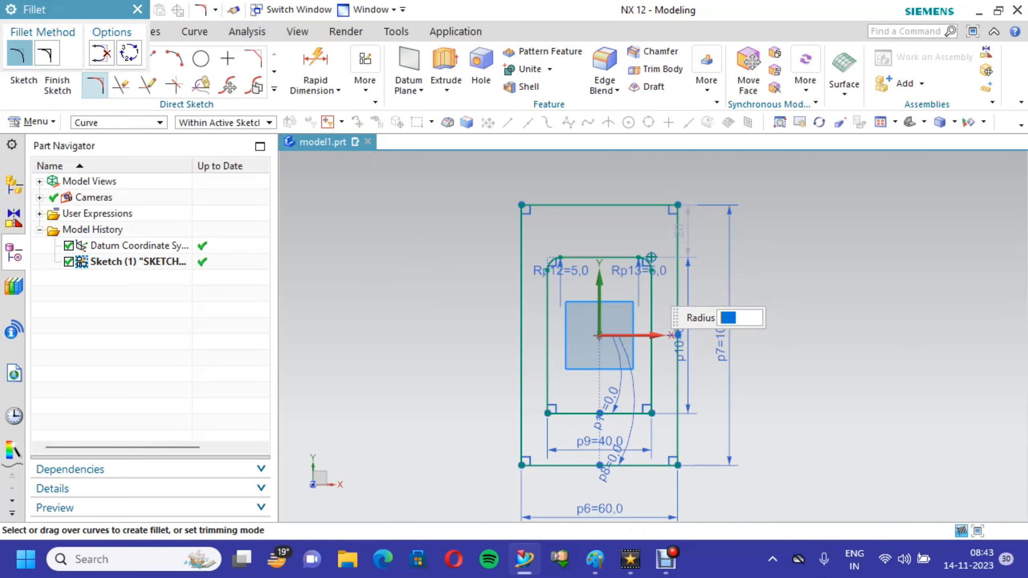
- Fillet the two lower corners of the inner rectangle with a 5 mm radius and finish the sketch
click(548, 384)
click(556, 413)
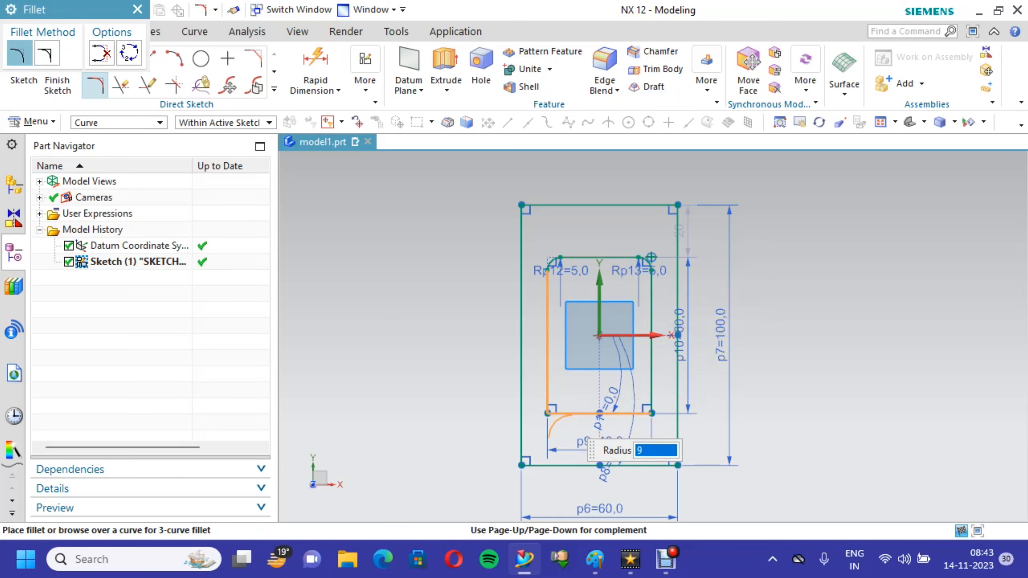
text(5)
key(Return)
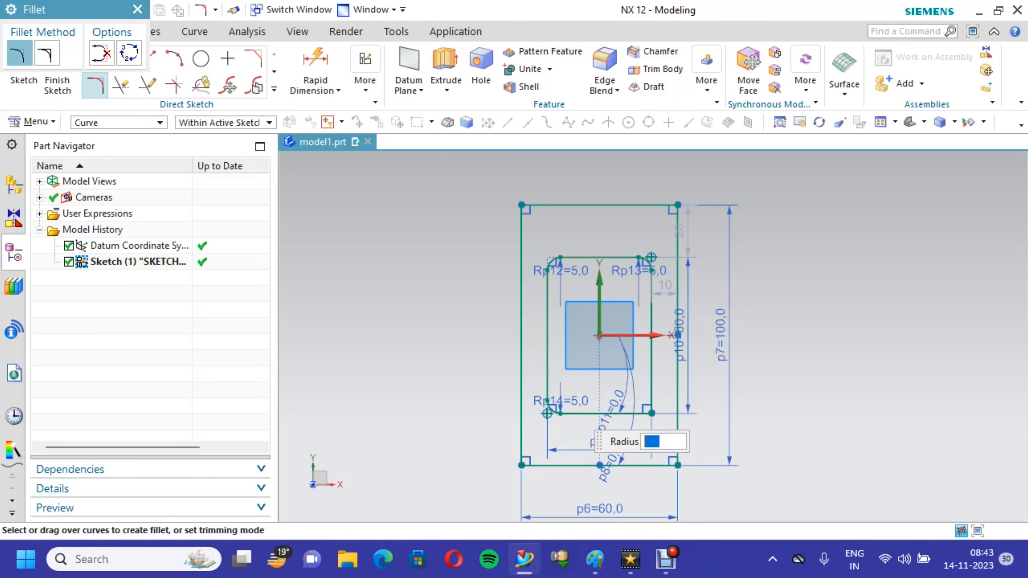
click(626, 413)
click(652, 394)
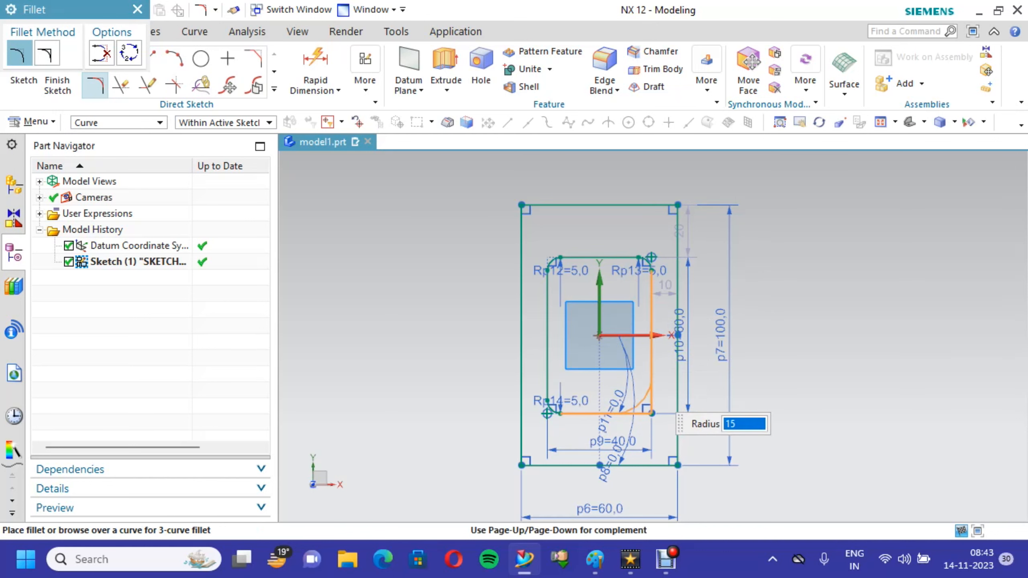
text(5)
key(Return)
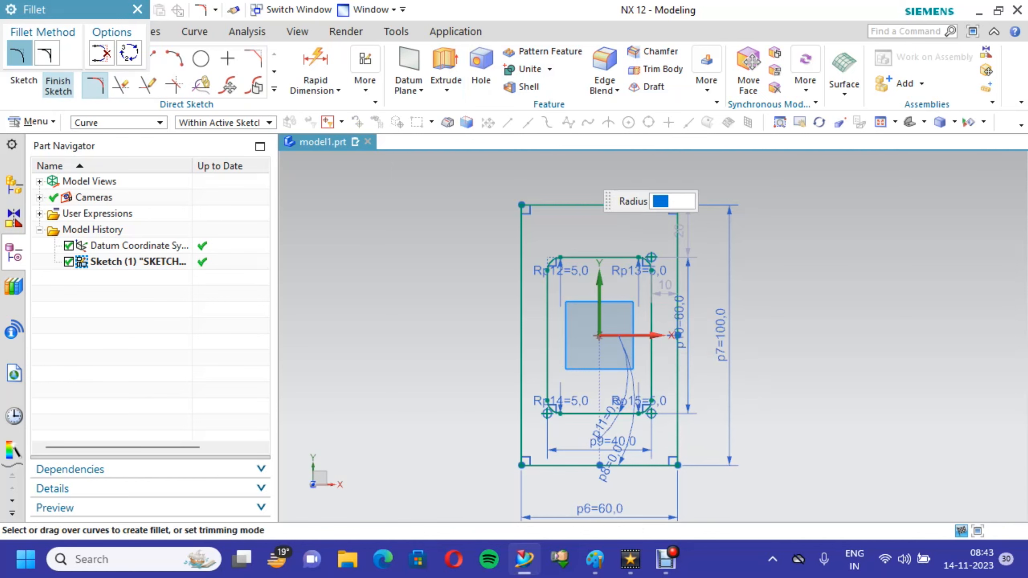
click(57, 81)
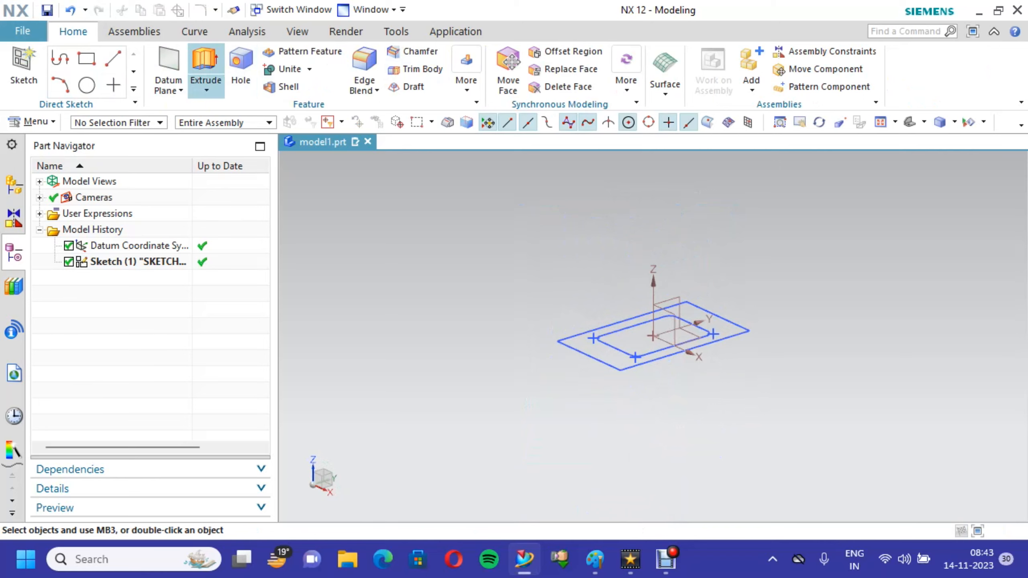
- Extrude the outer rectangle from 0 to -20 mm to form a solid block below the sketch plane
click(205, 68)
click(688, 349)
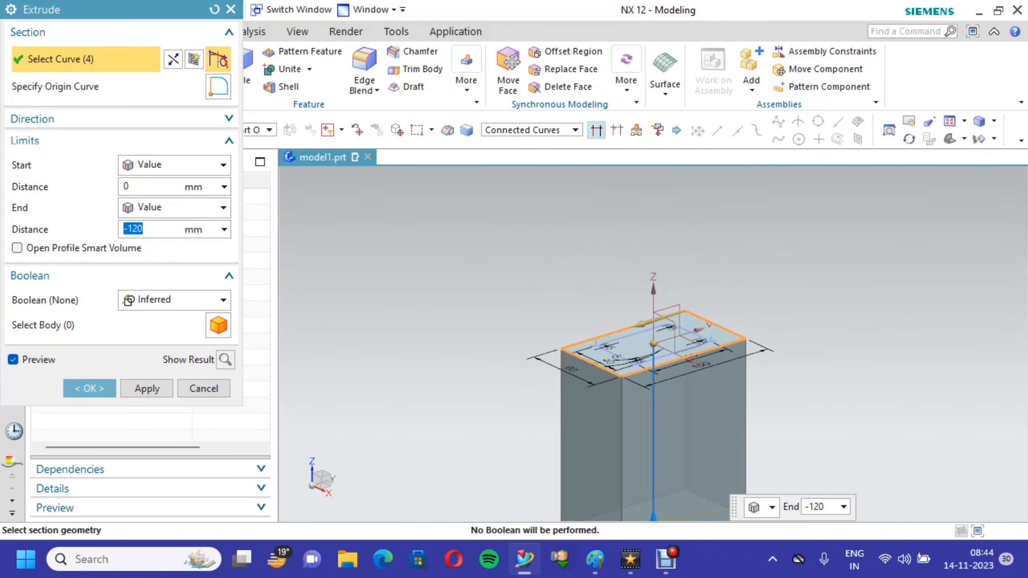
text(-20)
key(Return)
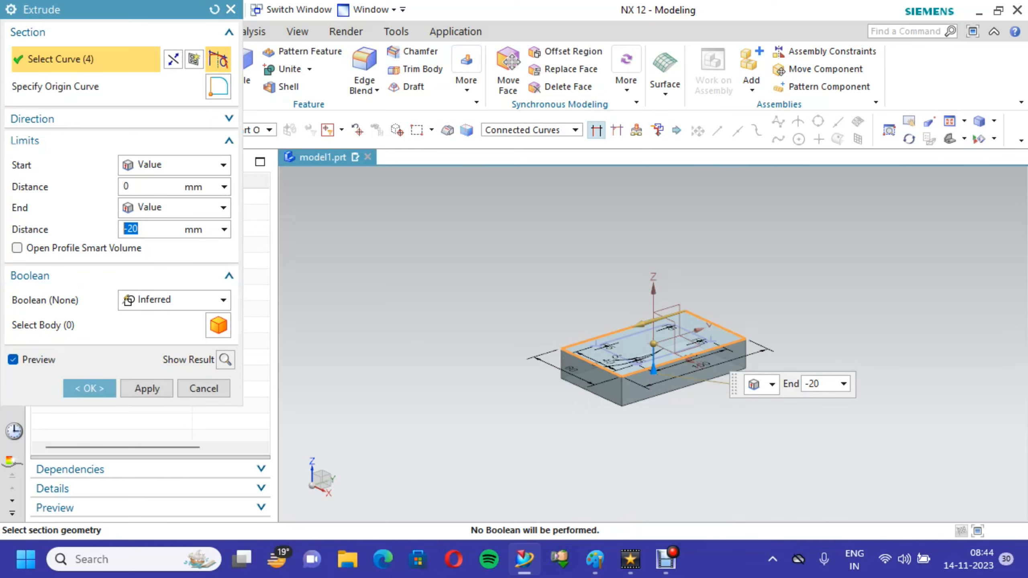
click(89, 387)
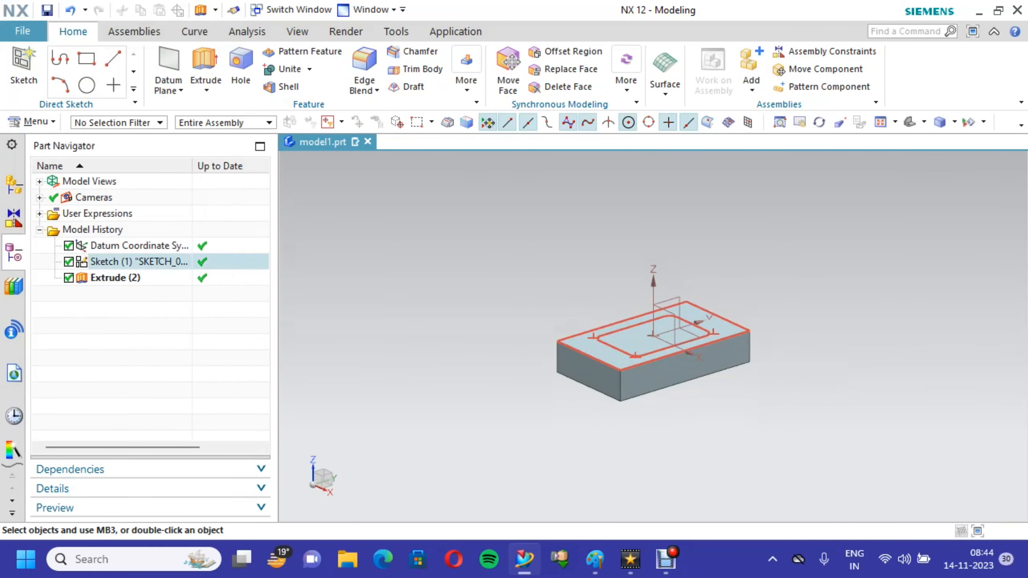
- Extrude the inner rounded rectangle to -5 mm with the Subtract boolean to cut a pocket into the block
scroll(729, 385, up, 3)
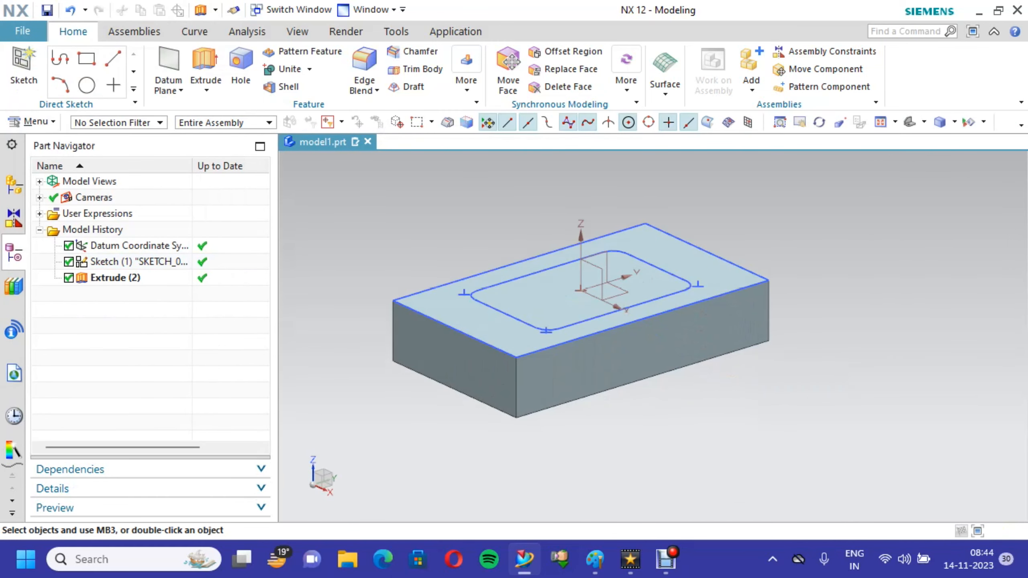
click(206, 61)
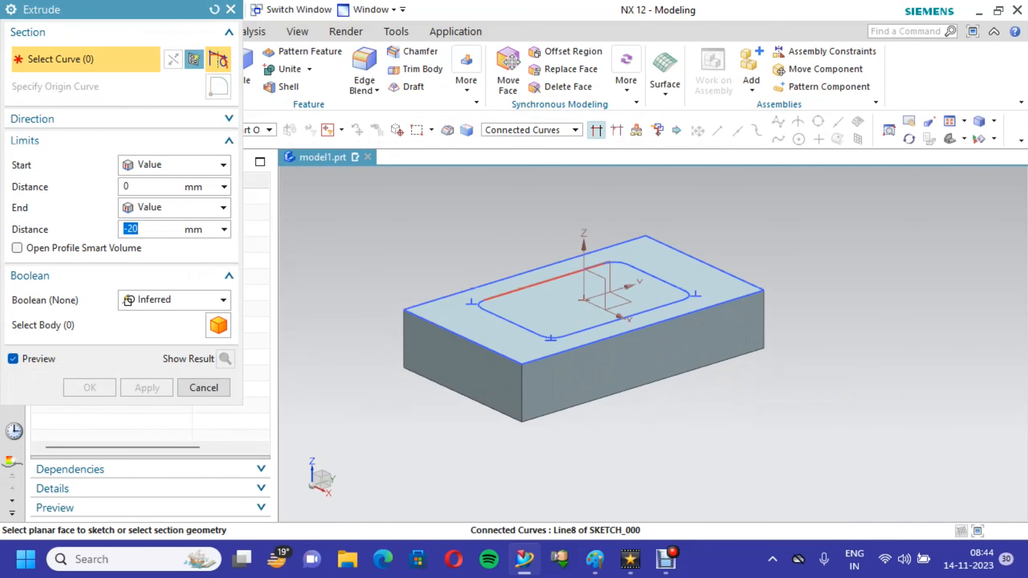
click(540, 285)
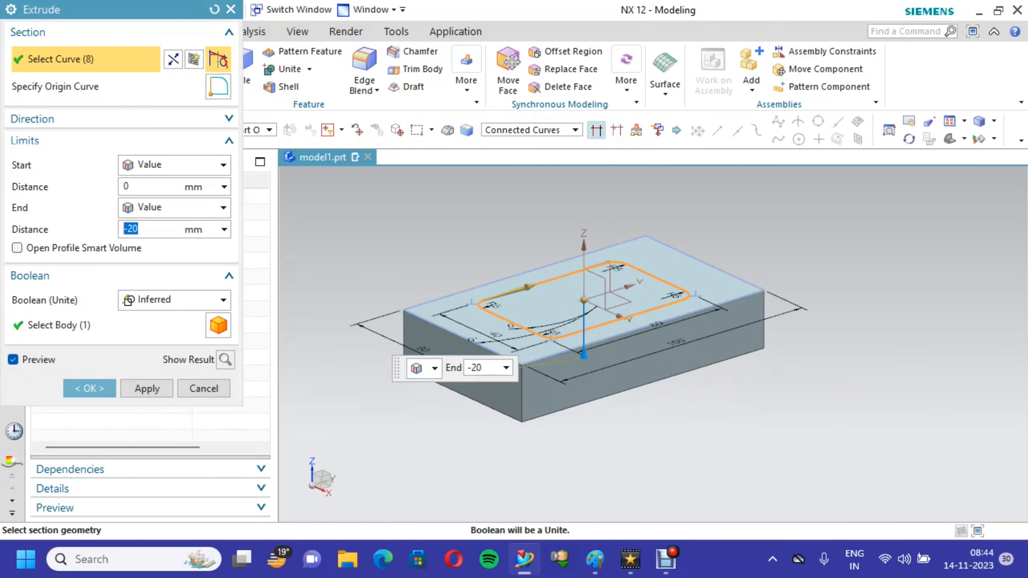
click(173, 300)
click(154, 352)
drag(151, 229, 121, 229)
text(-5)
click(89, 388)
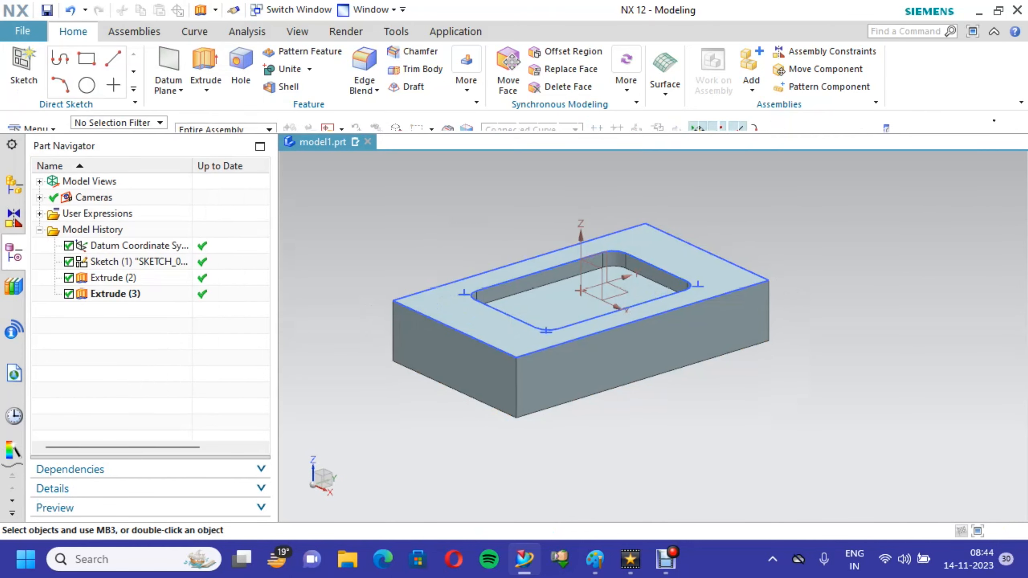
- Save the part and hide the sketch of the block and pocket outlines
right_click(375, 204)
click(409, 233)
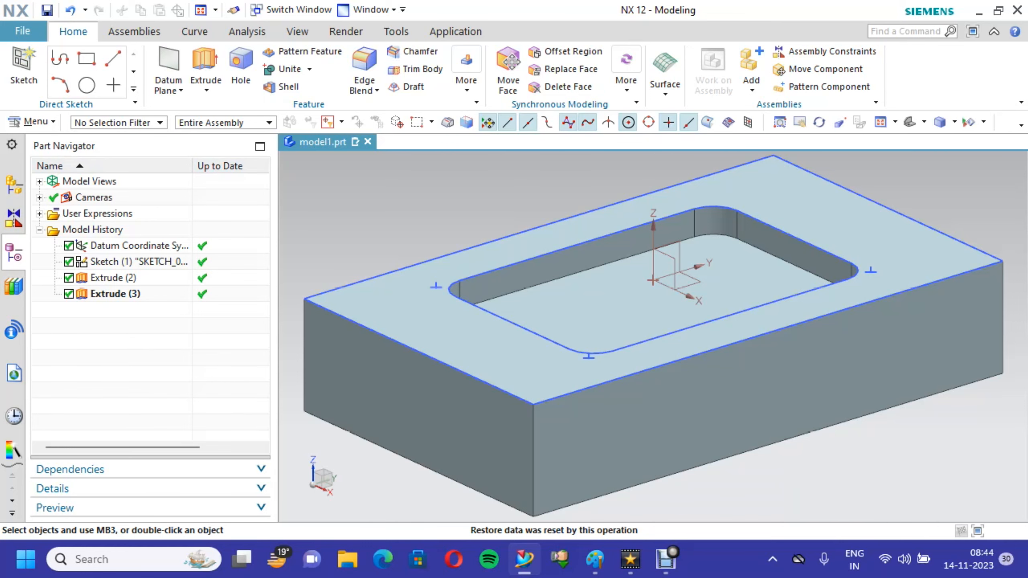
key(ctrl+s)
click(623, 372)
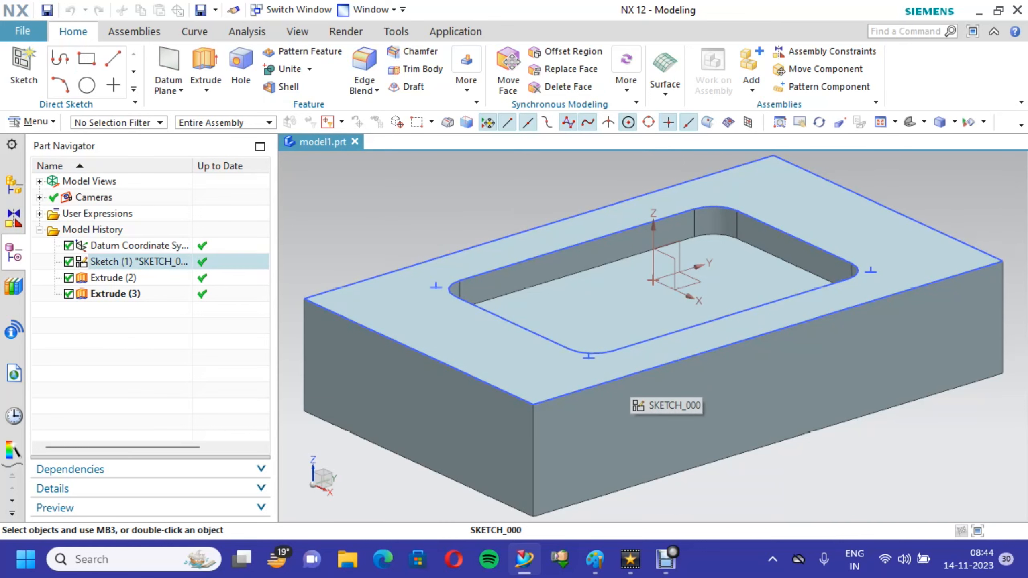
right_click(624, 377)
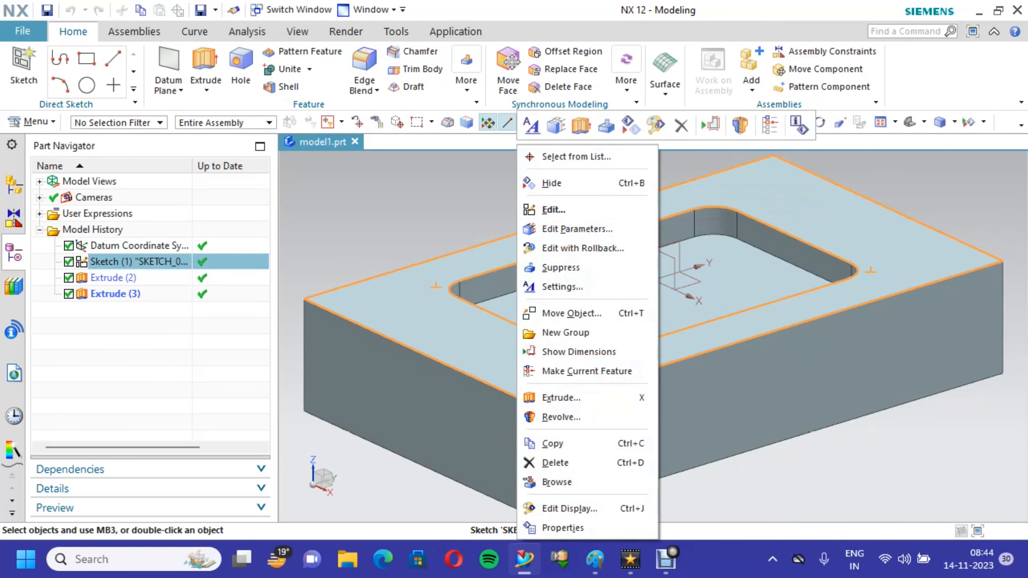
click(566, 184)
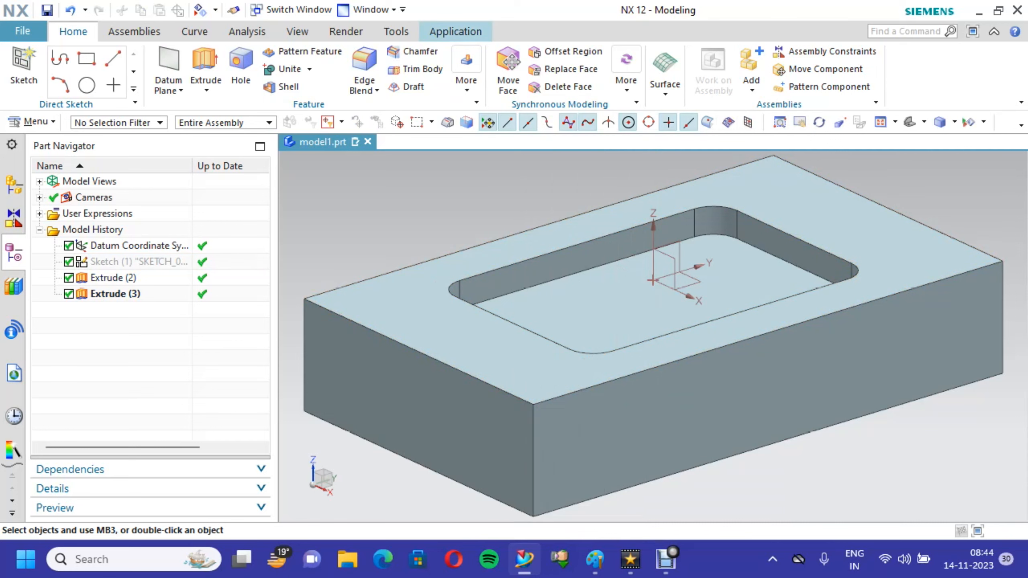
- Switch the part to the Manufacturing application with the cam_general session configuration and the mill_contour setup
click(455, 32)
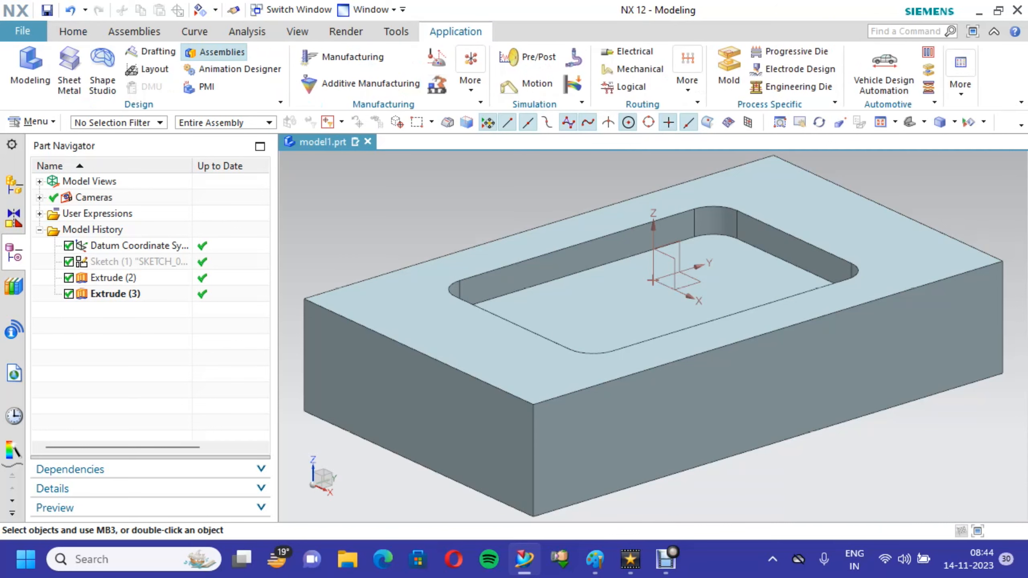
click(348, 58)
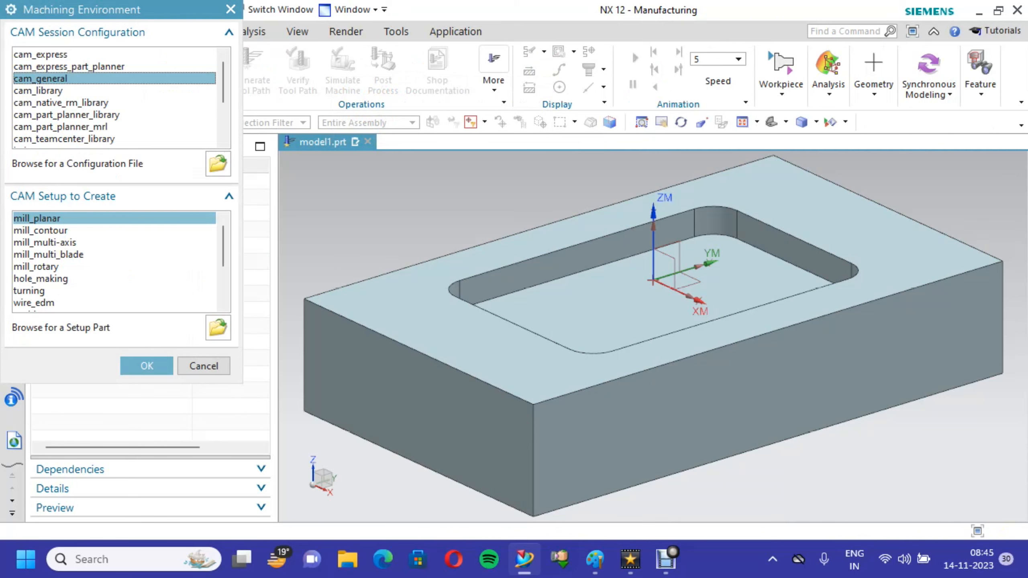
click(41, 231)
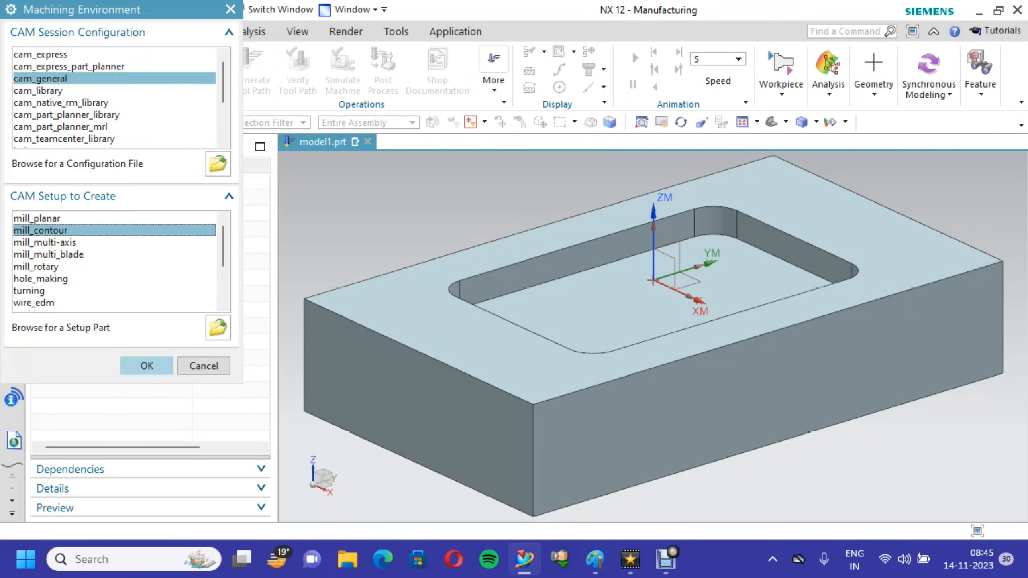
click(146, 366)
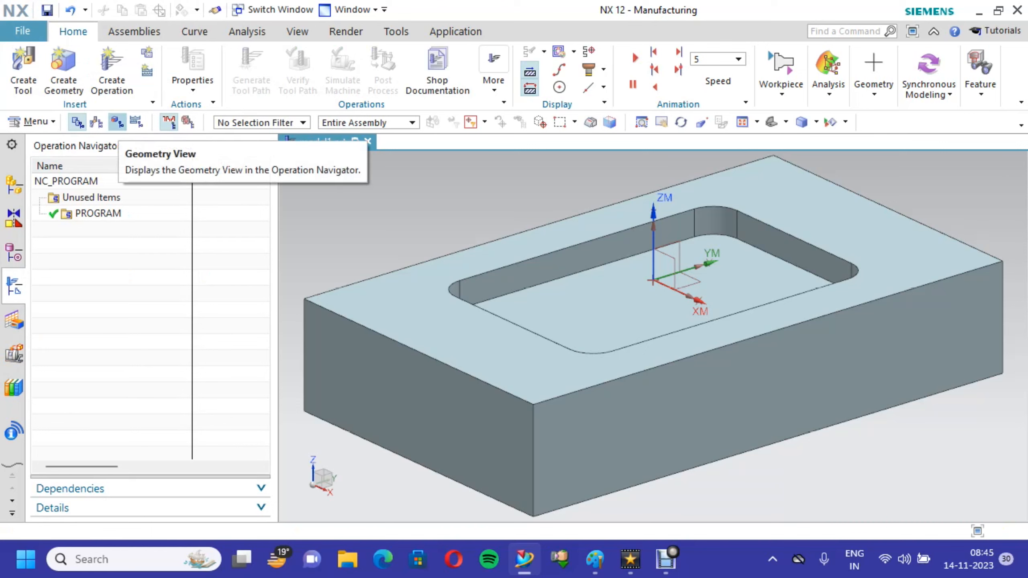
- Show the geometry view of the operations and open the machine coordinate system of MCS_MILL for dynamic repositioning
click(117, 122)
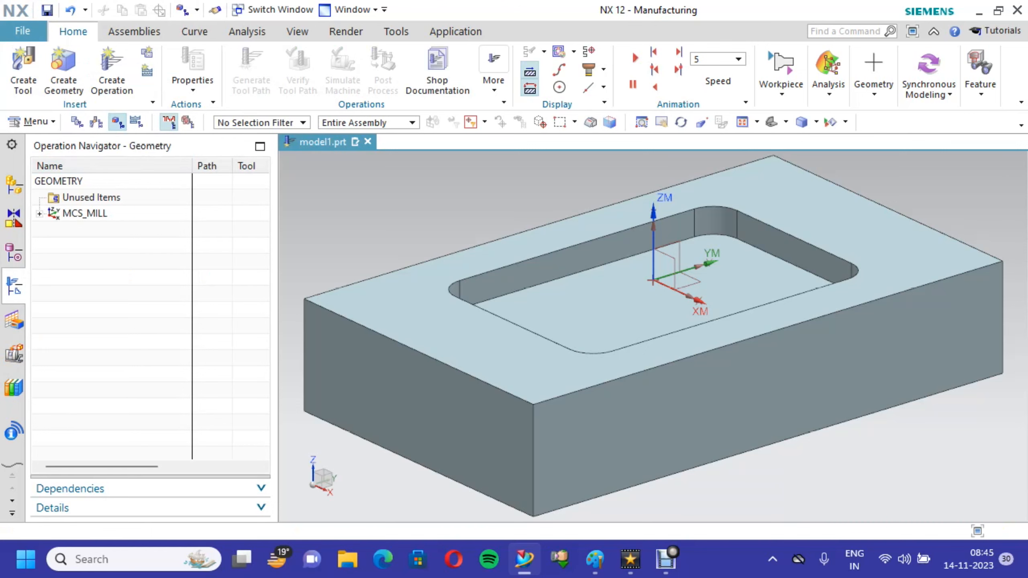
click(39, 214)
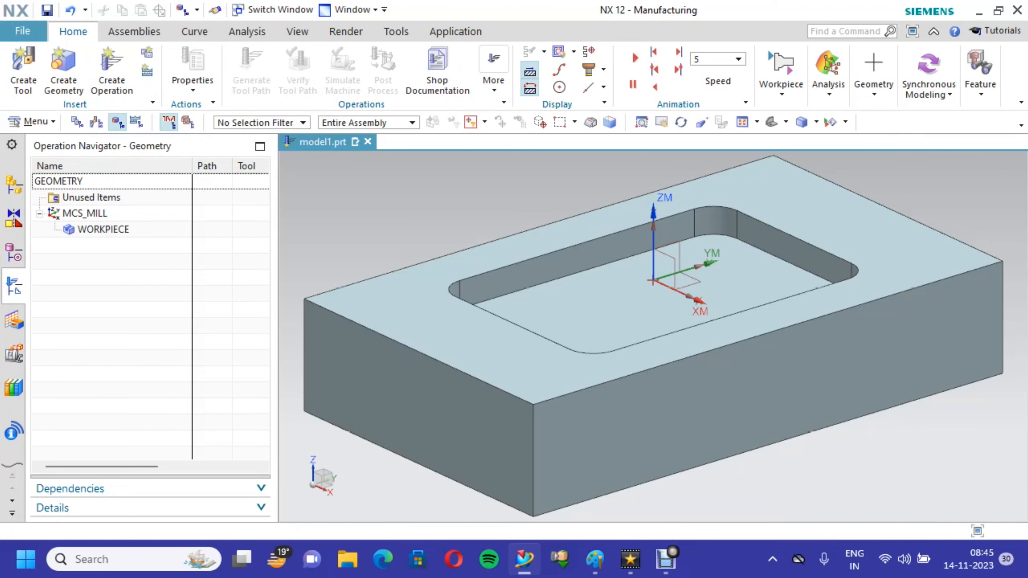
click(85, 213)
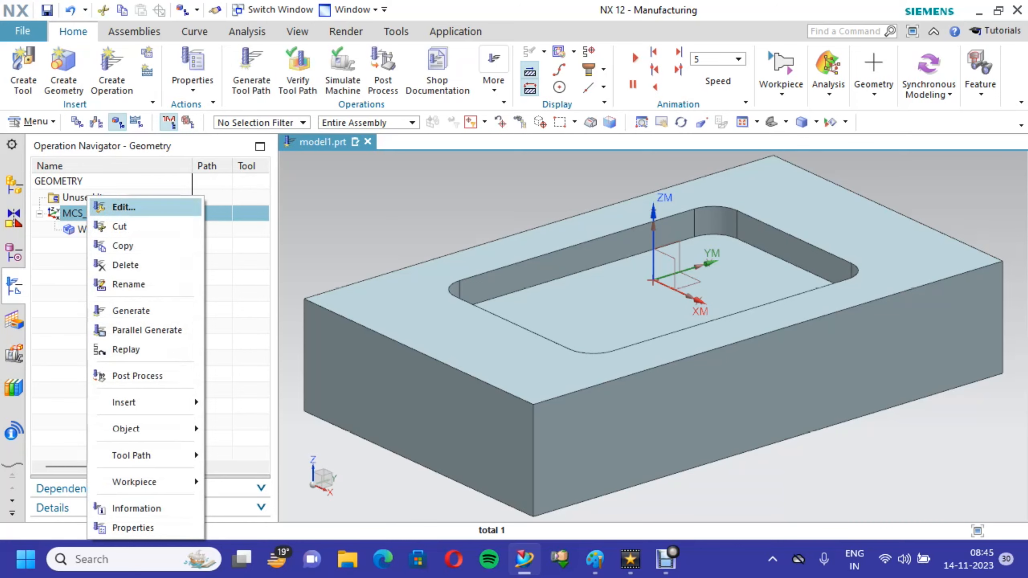
click(123, 207)
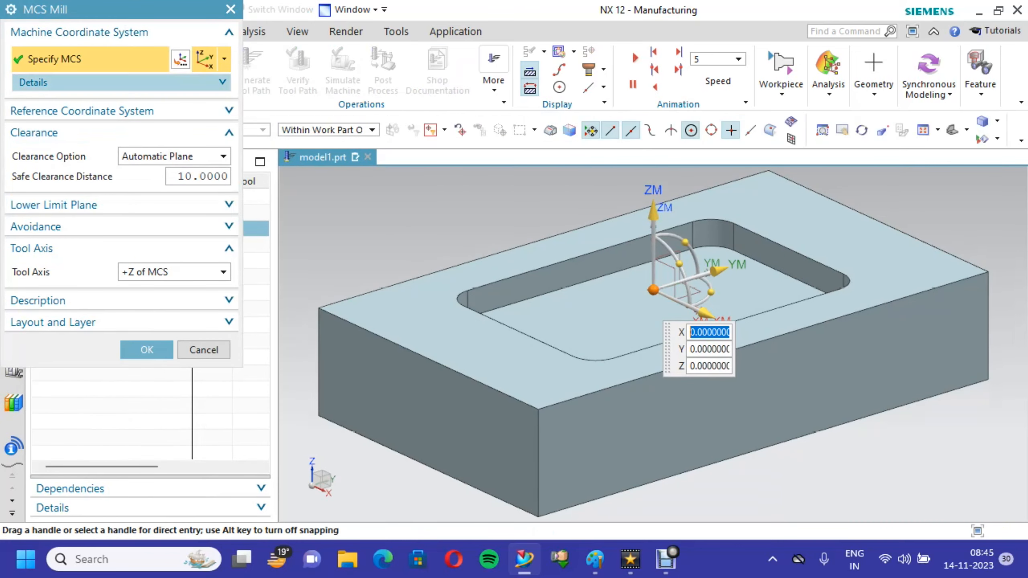
click(180, 60)
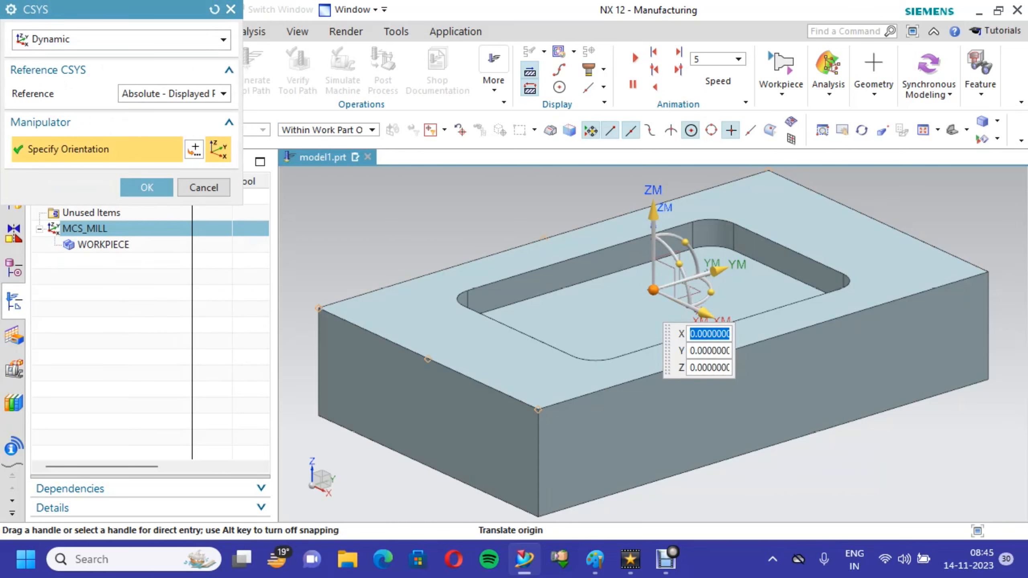
- Try the machine coordinate system origin at each of the four corners of the block's upper face
click(318, 309)
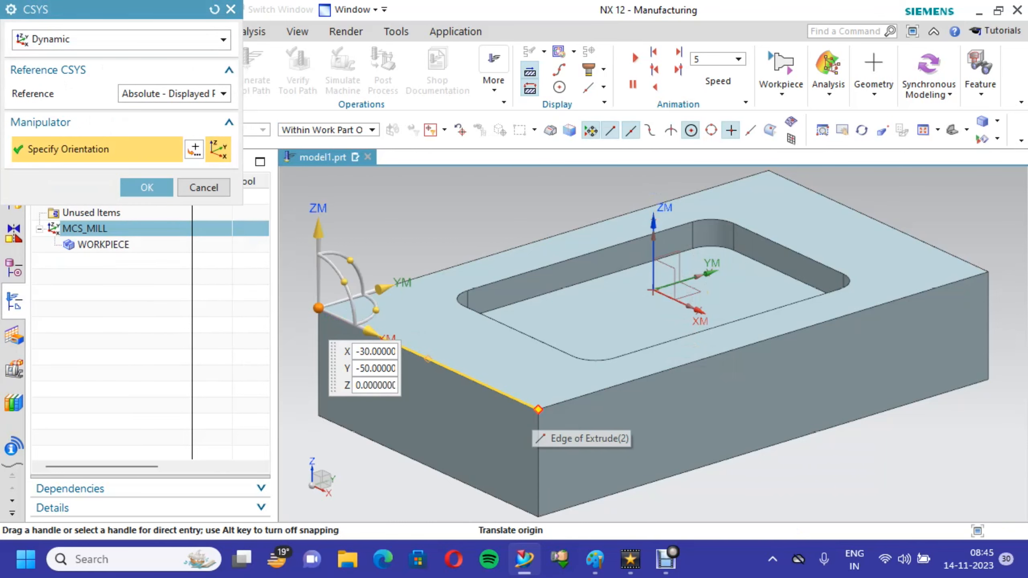
click(538, 410)
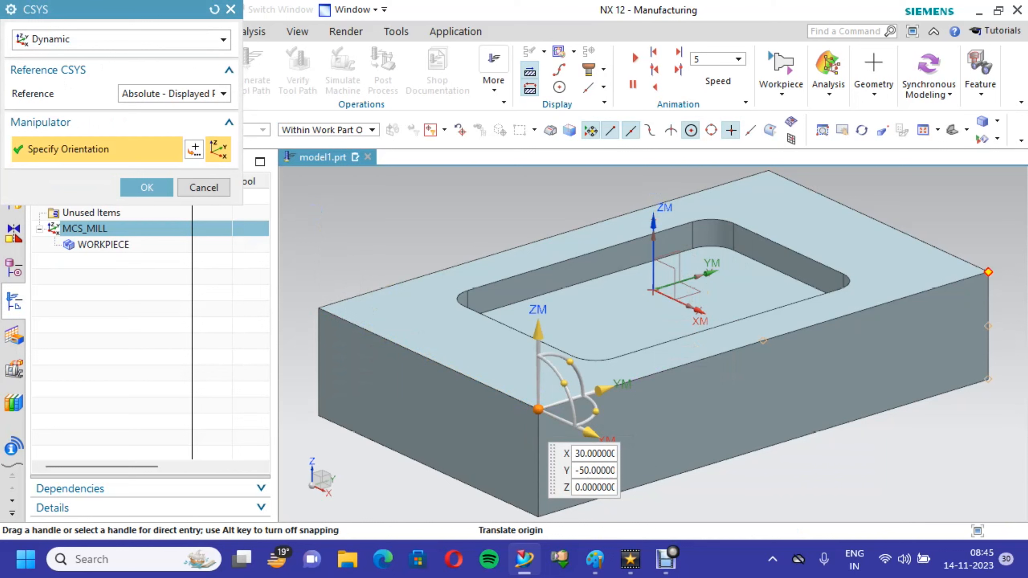
click(988, 272)
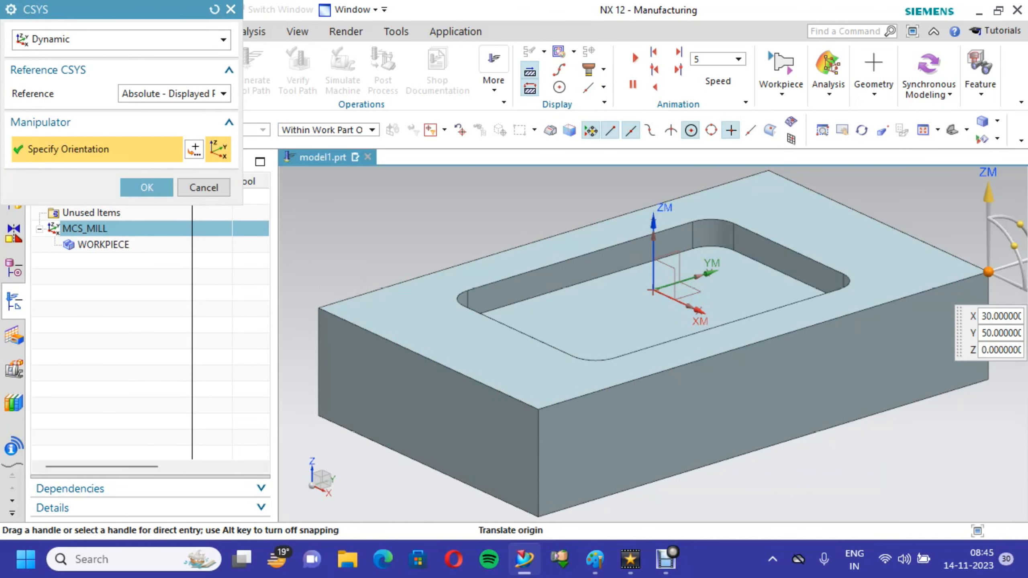
click(768, 170)
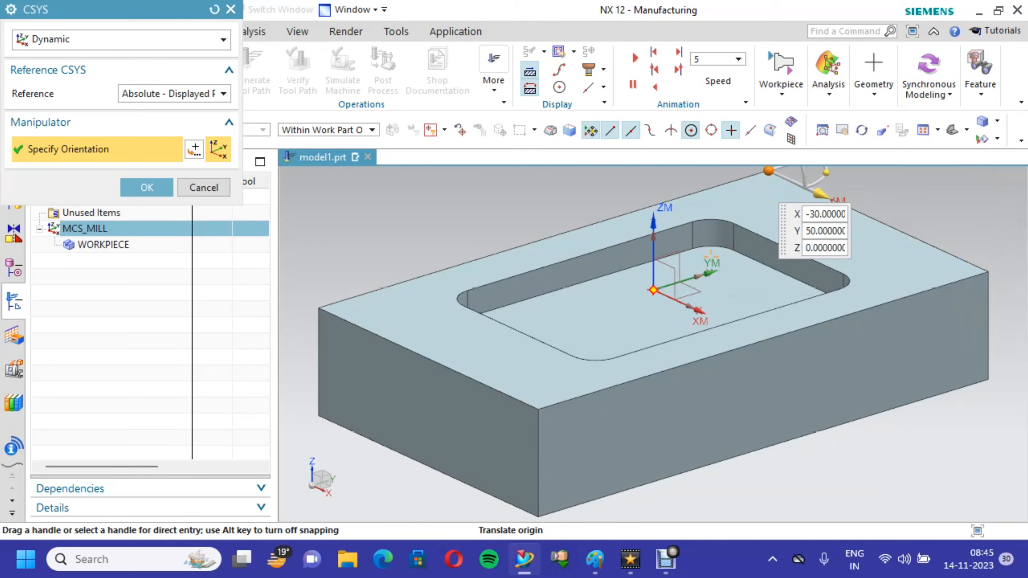
- Place the machine coordinate system origin at X 0, Y 0, Z 0 in the block's centre and accept the MCS_MILL settings
click(652, 290)
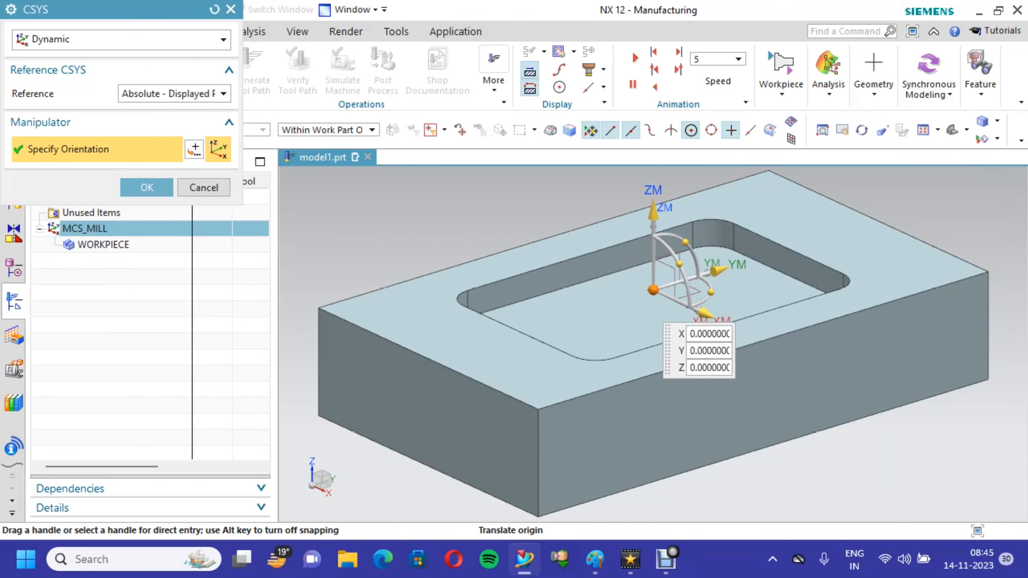
click(146, 188)
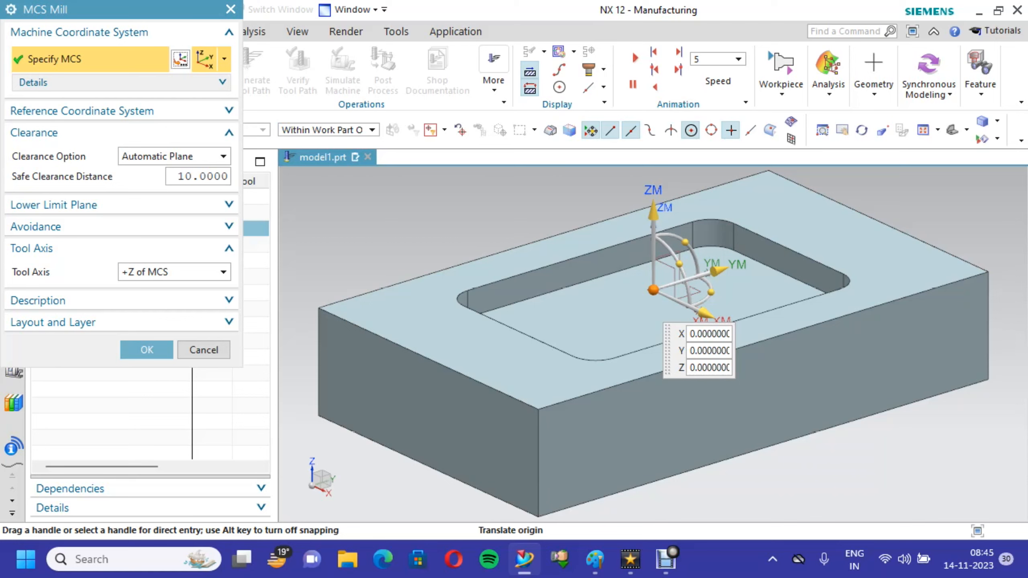
click(192, 176)
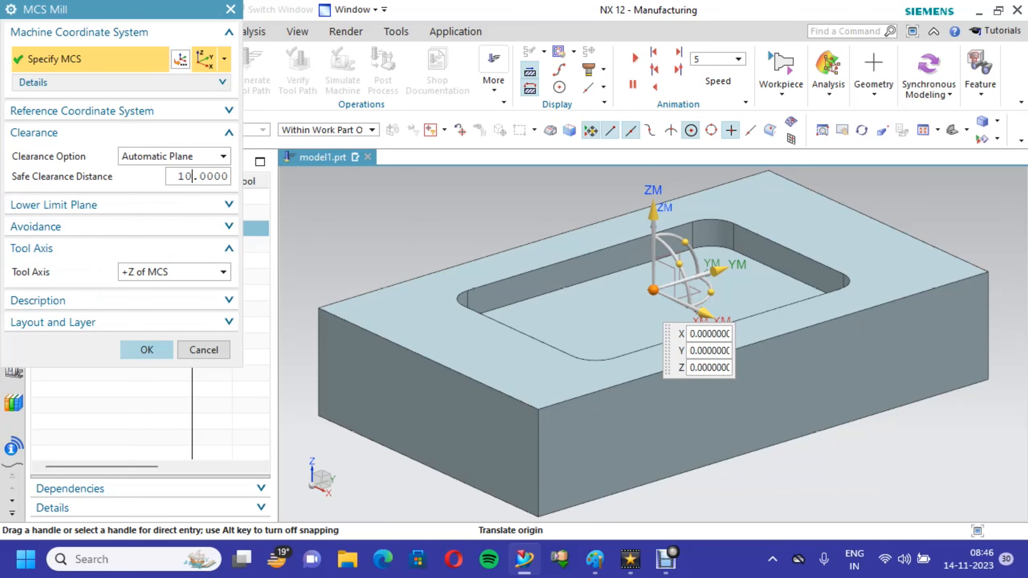
click(147, 350)
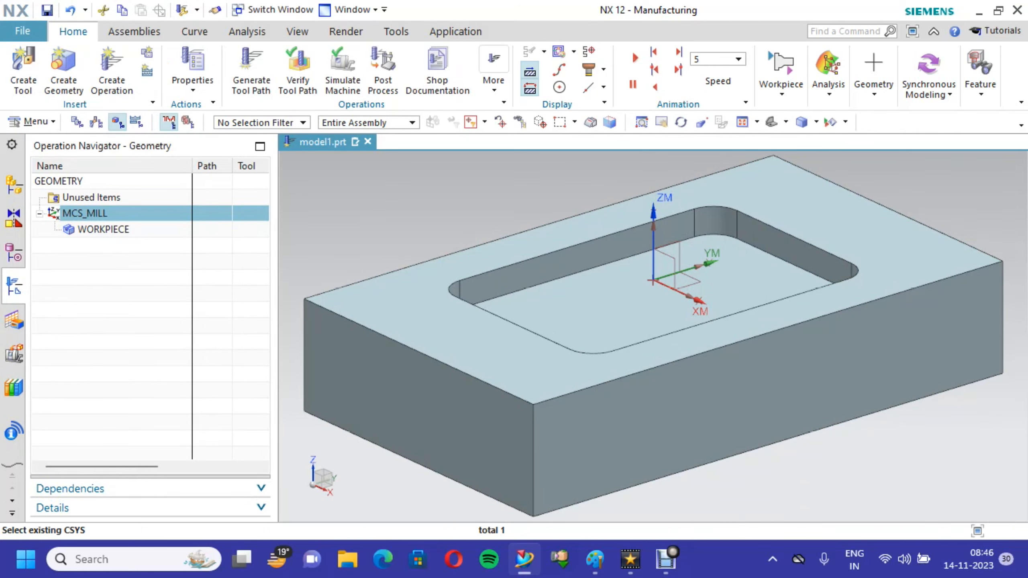
- Edit the WORKPIECE geometry group and assign the solid block with the pocket as its part geometry
click(118, 229)
right_click(125, 229)
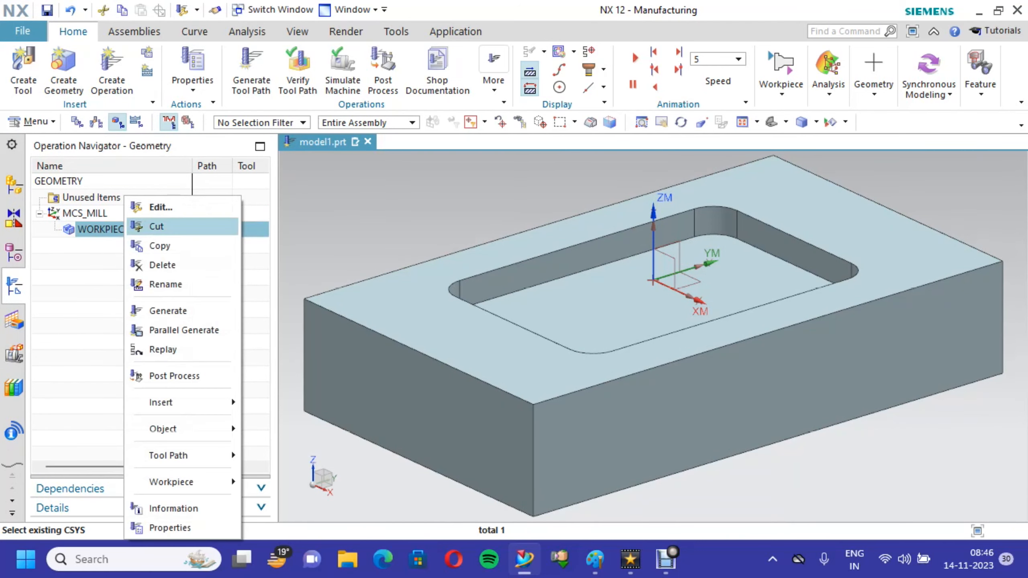
click(160, 206)
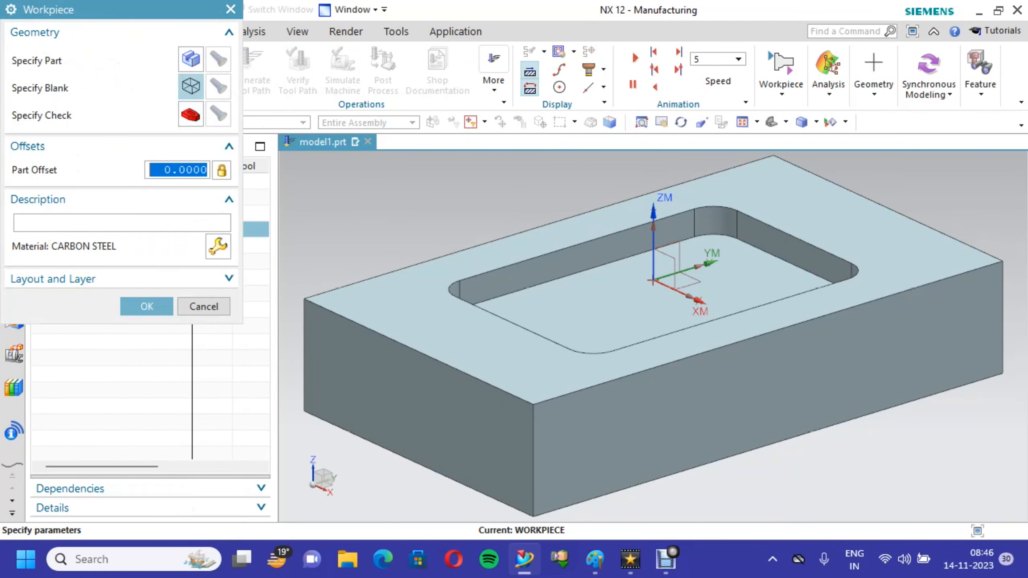
click(190, 58)
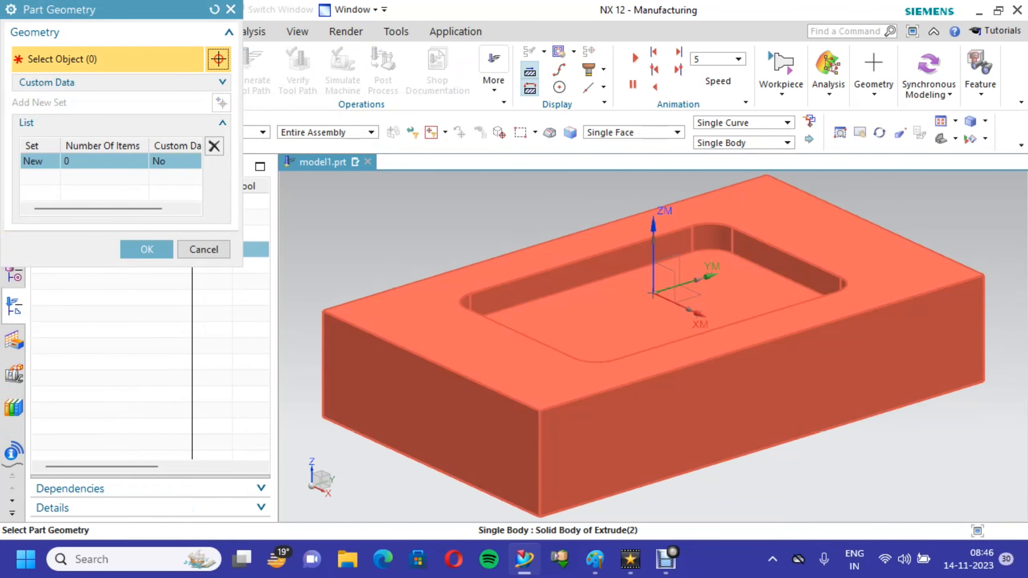
click(466, 291)
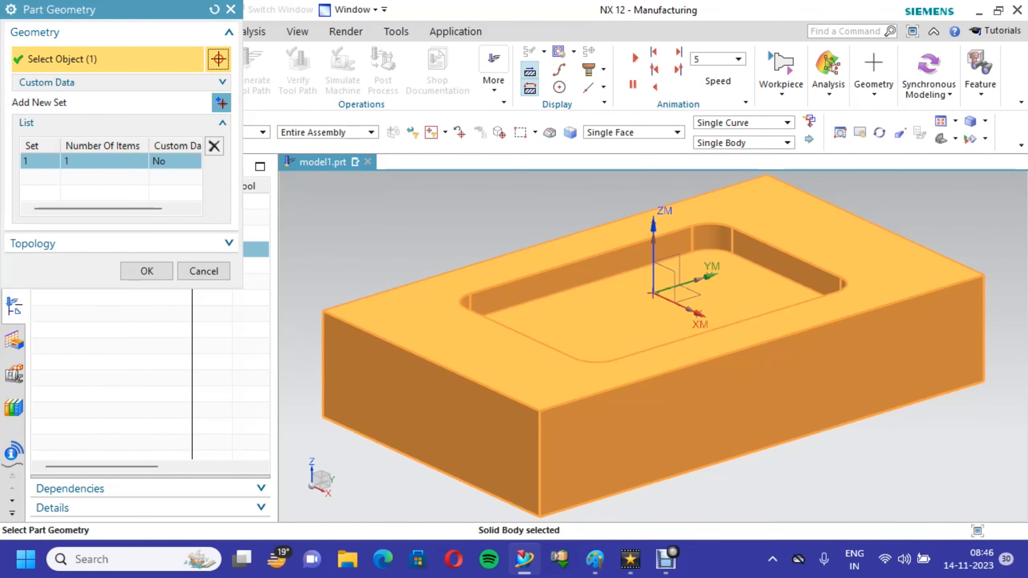
click(147, 271)
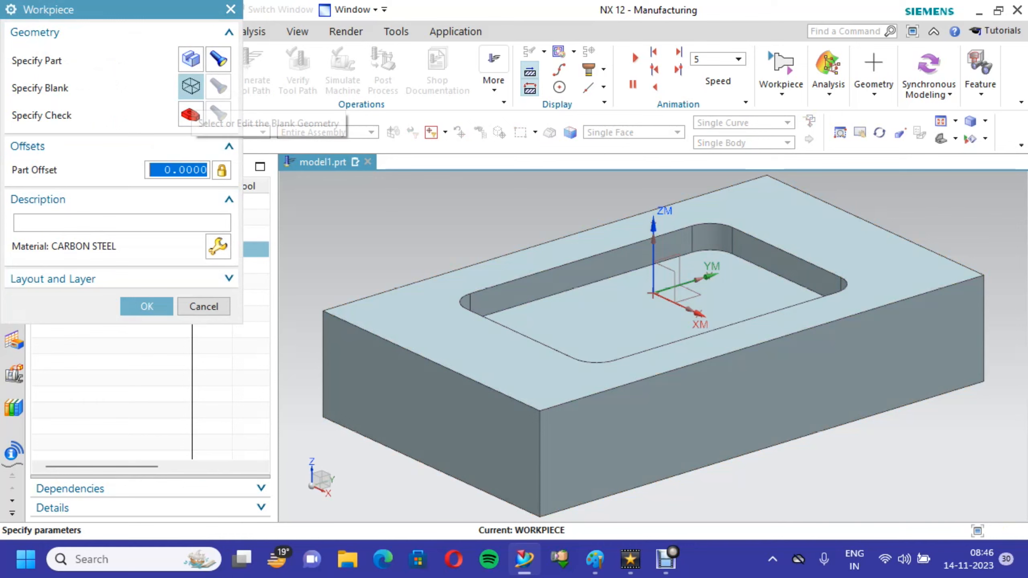
- Define the workpiece's blank geometry as a Bounding Block with zero offsets on all sides
click(191, 87)
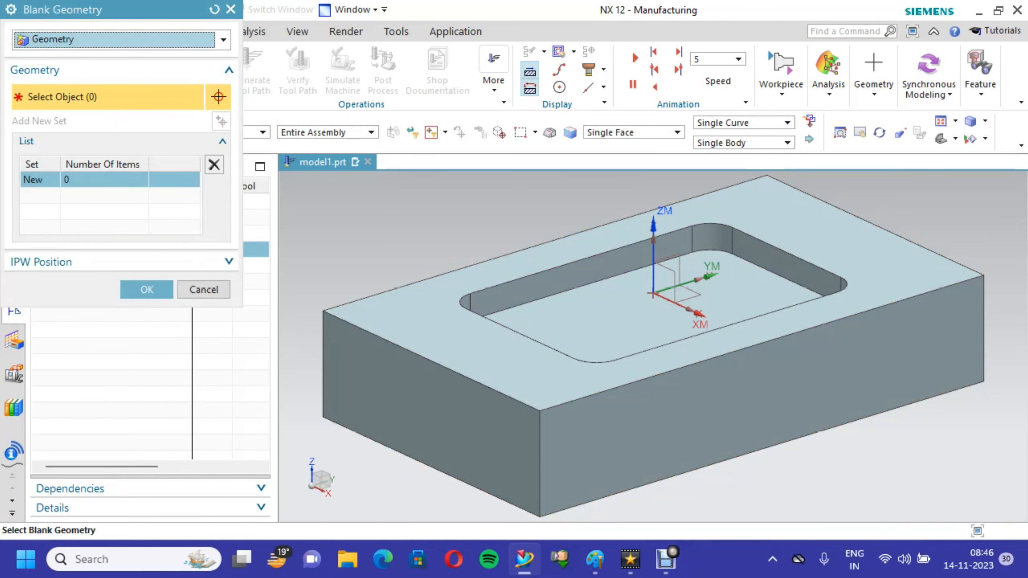
click(121, 39)
click(64, 91)
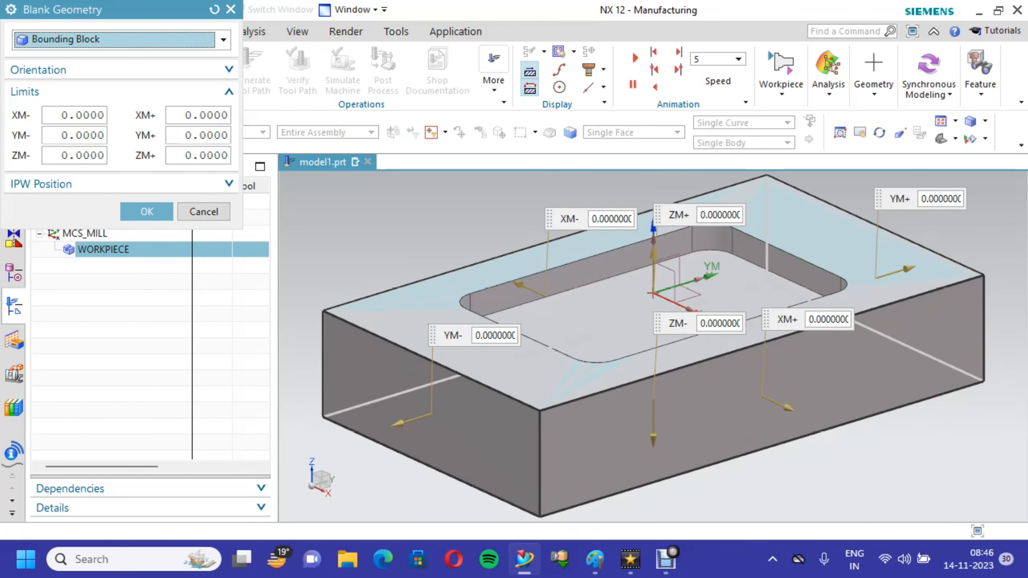
click(147, 211)
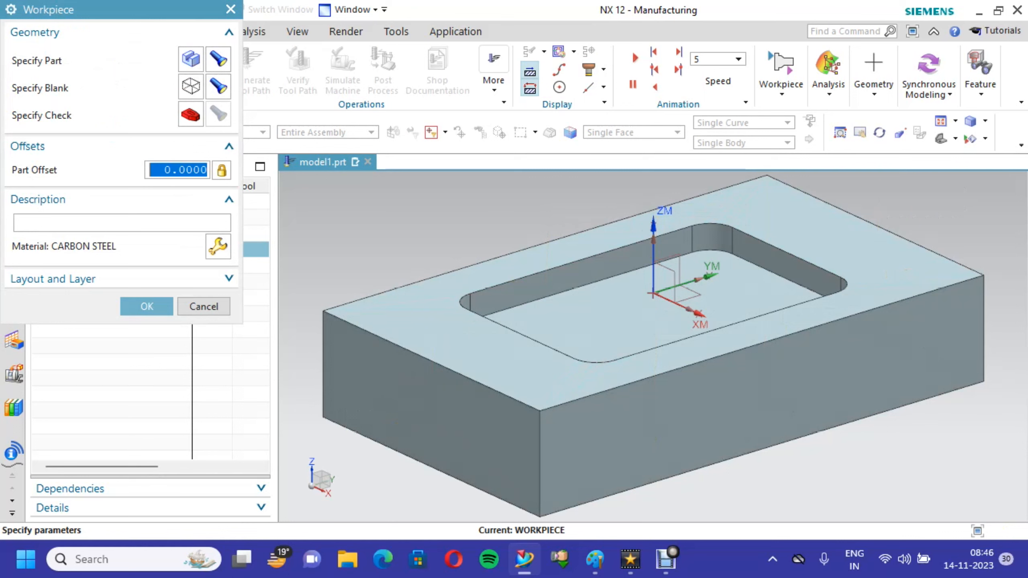
- Display the specified part and blank geometry for checking and accept the workpiece definition
click(217, 59)
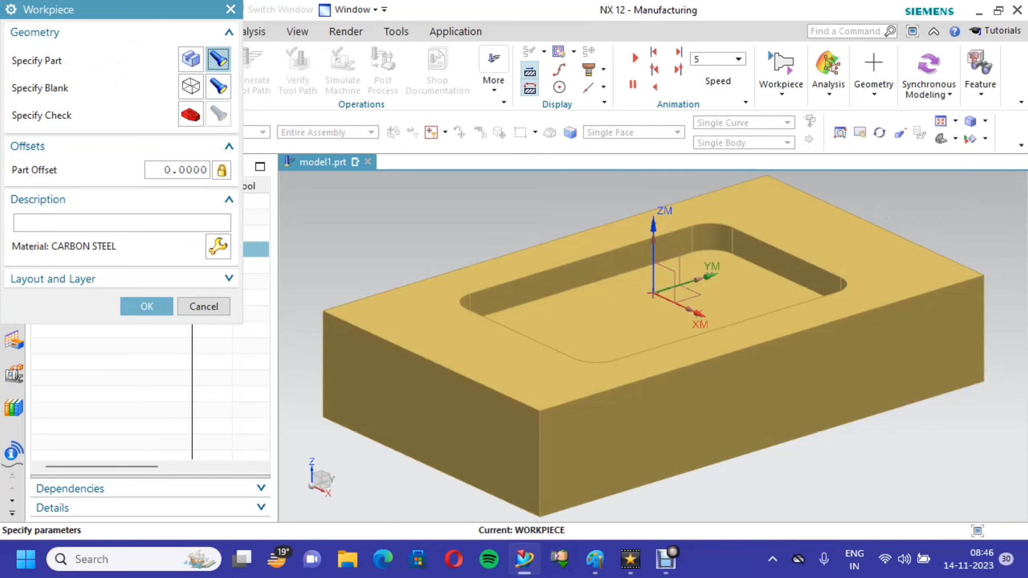
click(217, 86)
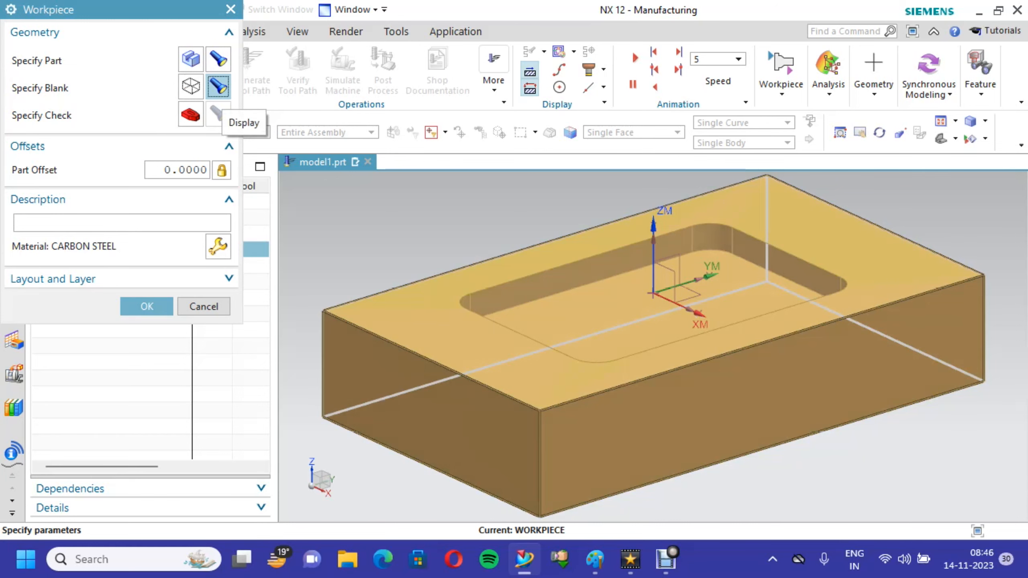
click(147, 306)
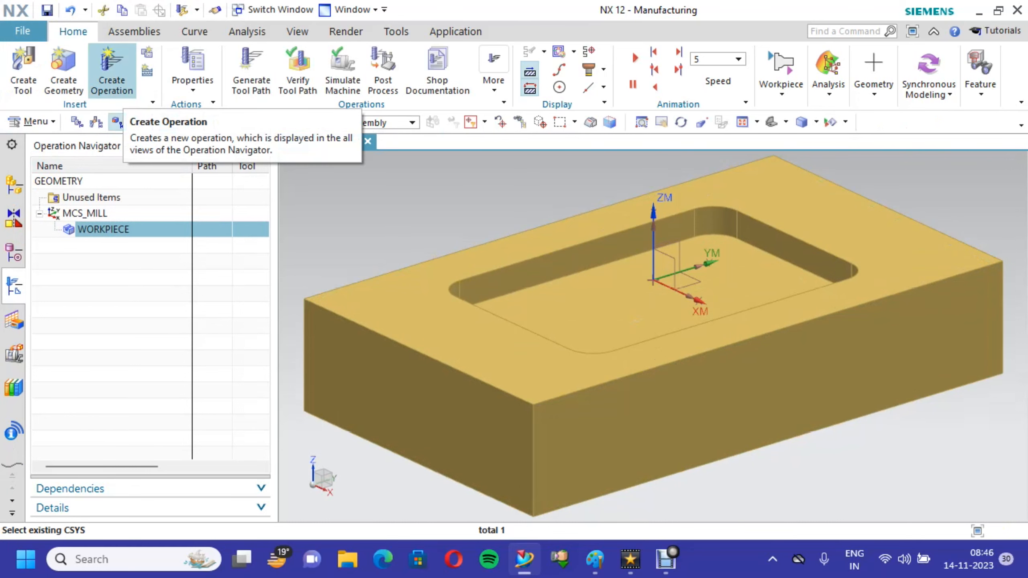
- Create a Cavity Mill operation of type mill_contour with program PROGRAM, geometry WORKPIECE and method MILL_FINISH
click(112, 71)
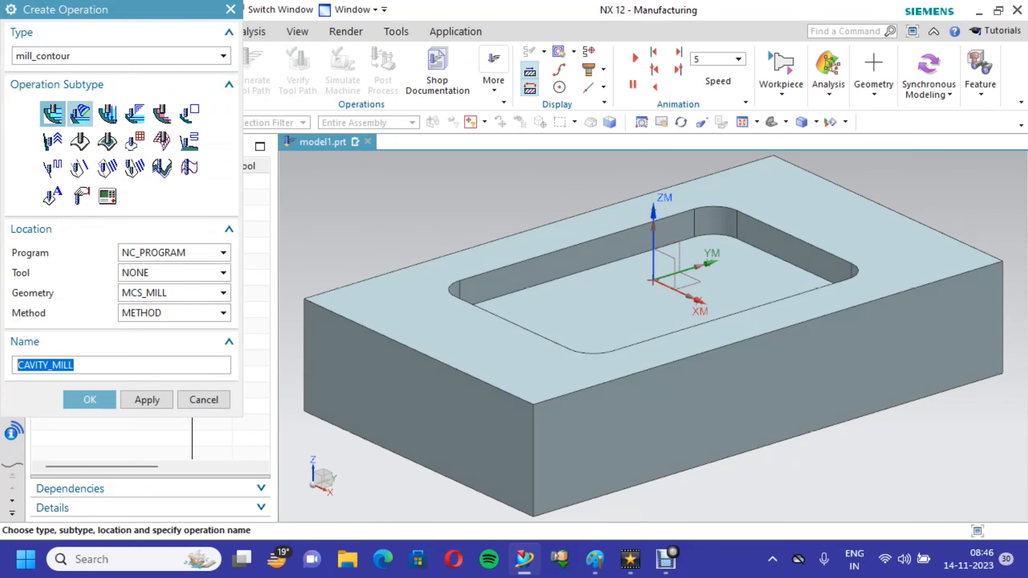
click(52, 114)
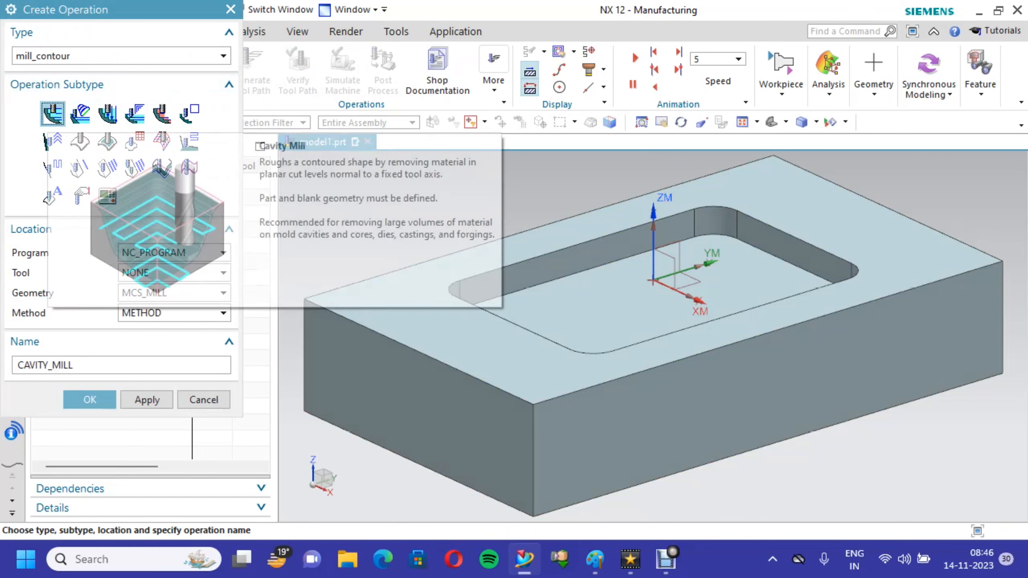
click(174, 252)
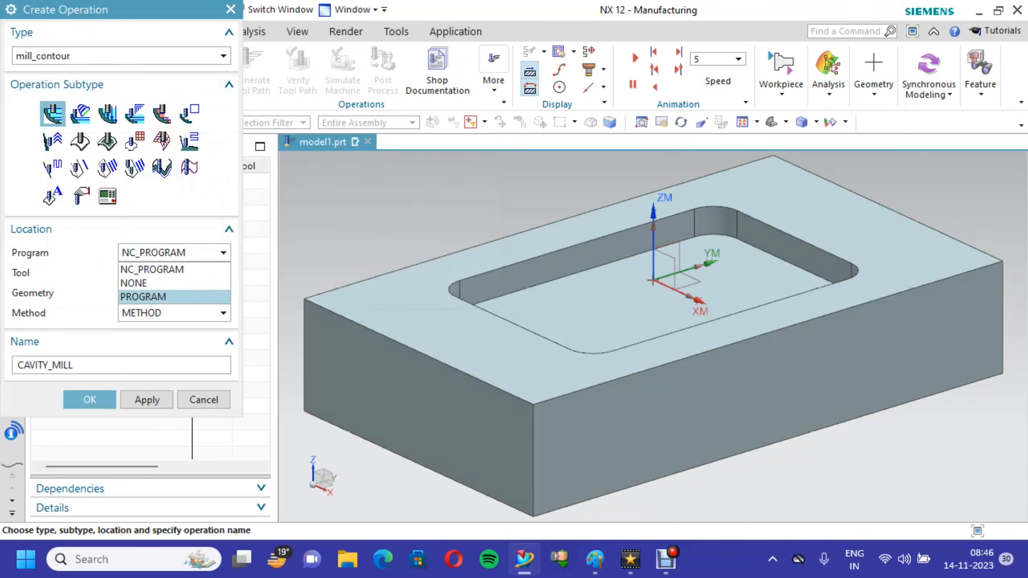
click(170, 296)
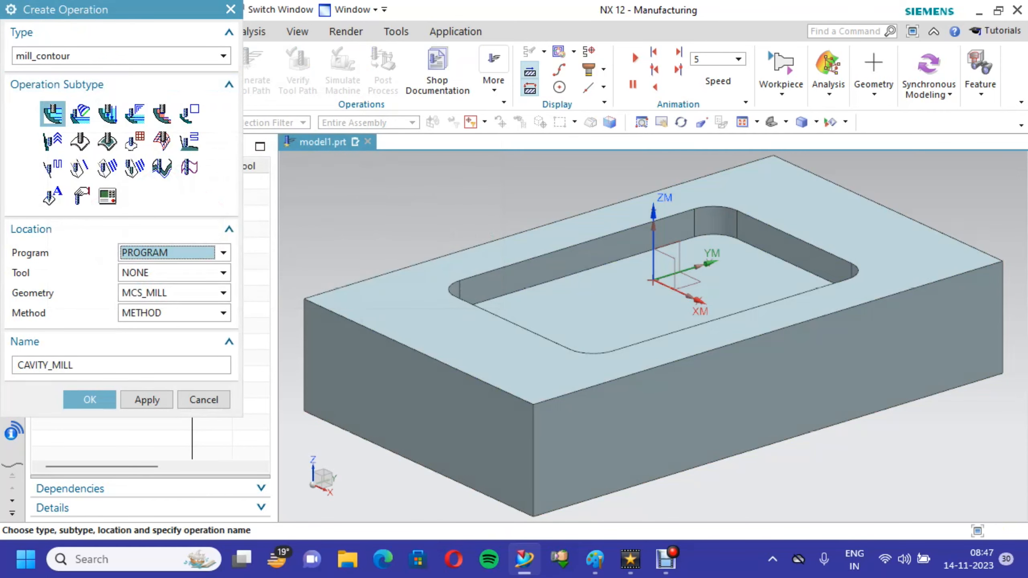
click(173, 292)
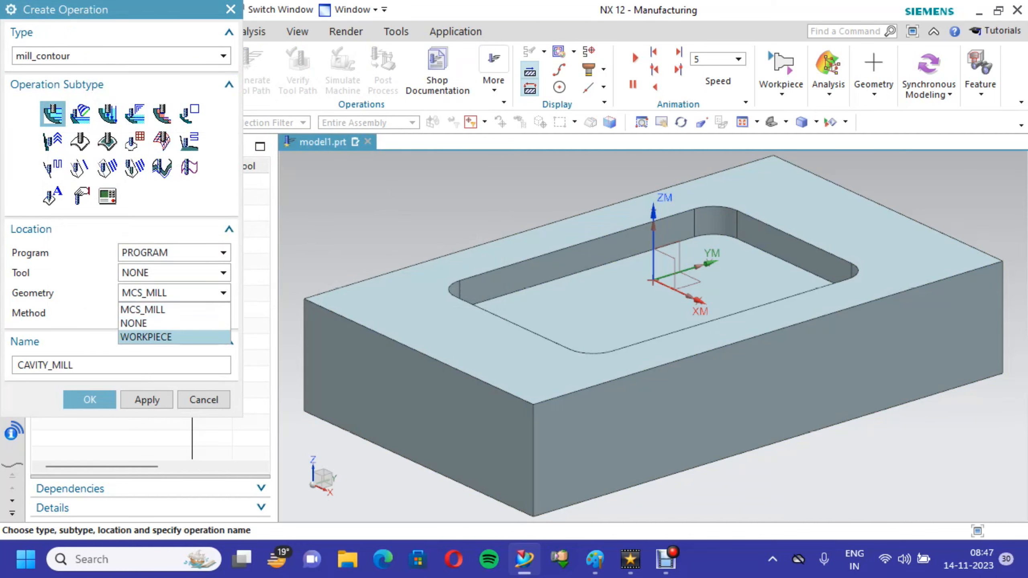
click(146, 336)
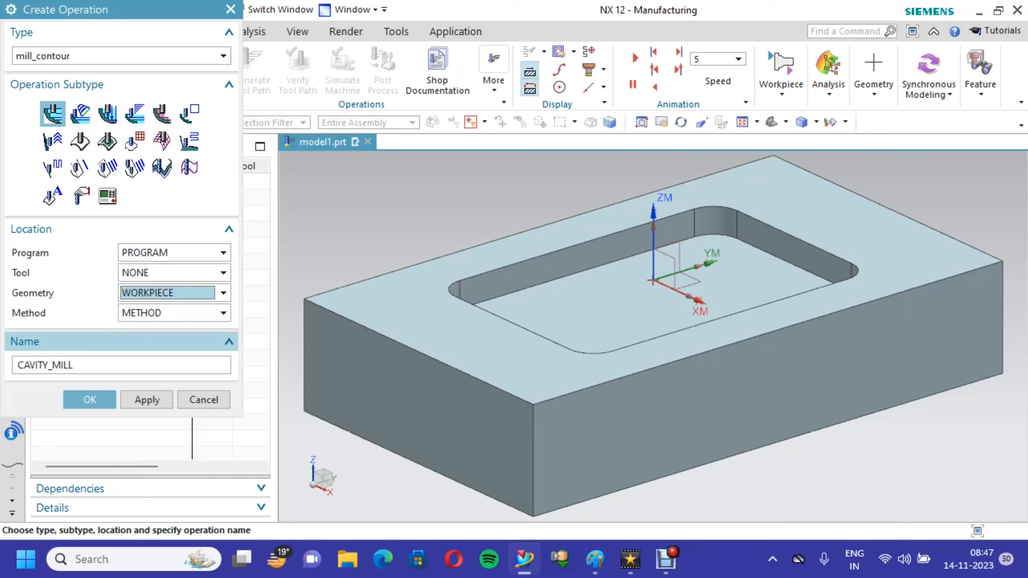
click(174, 313)
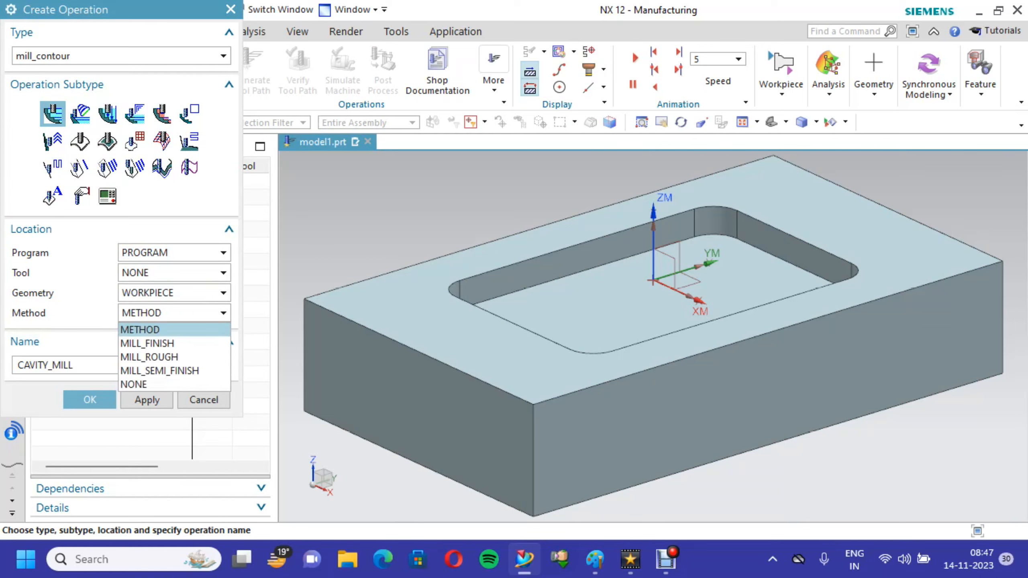
click(147, 343)
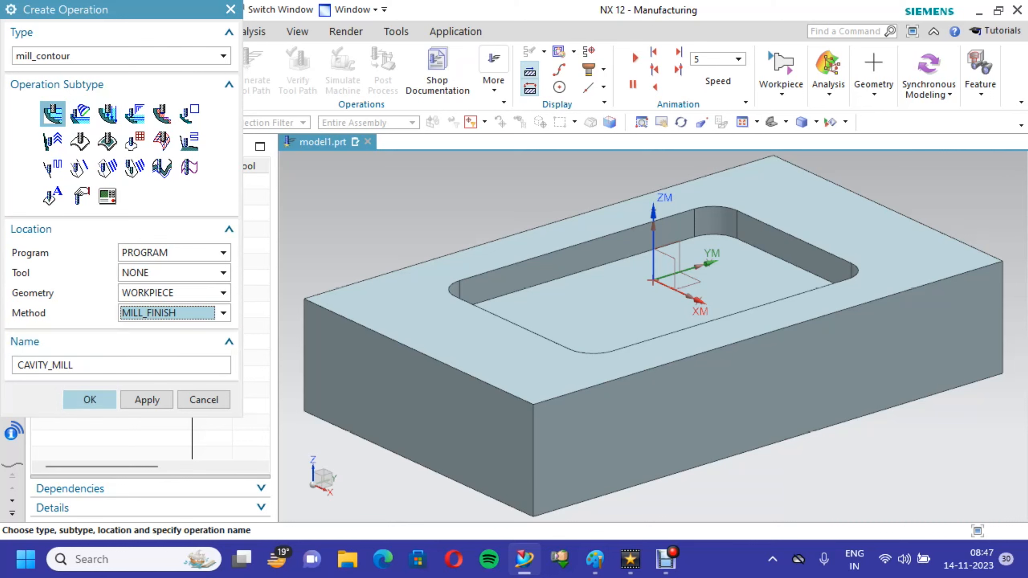
click(89, 400)
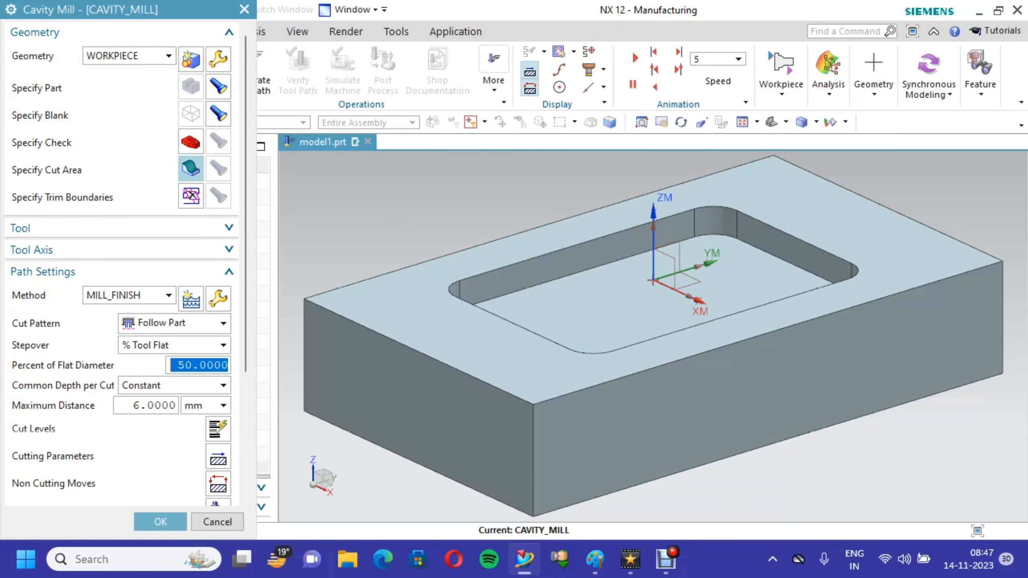
- Specify the operation's cut area by selecting the pocket floor and all its side walls and rounded corner faces
click(191, 167)
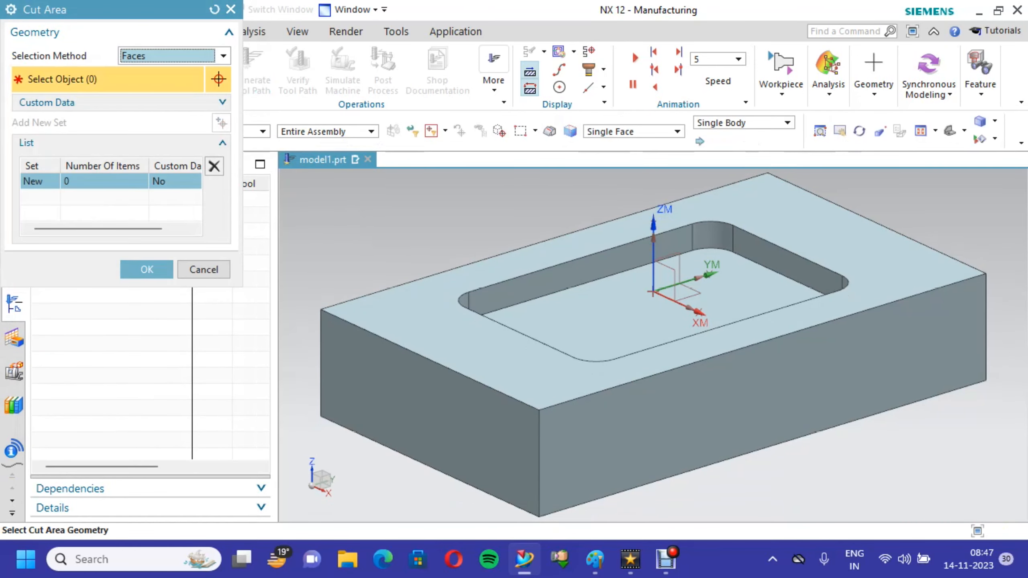
drag(420, 188, 890, 352)
middle_drag(688, 346, 619, 472)
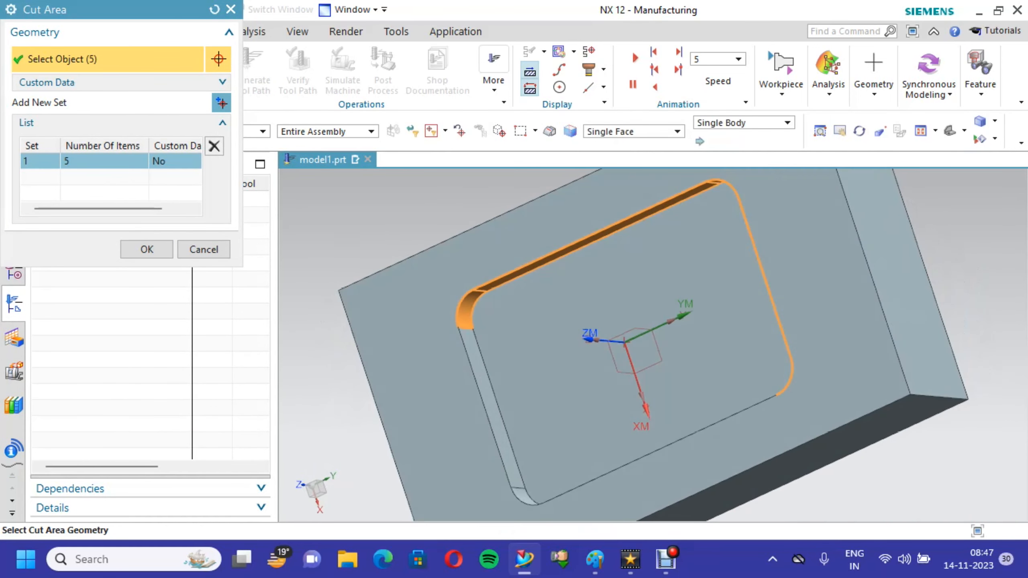
scroll(599, 396, down, 1)
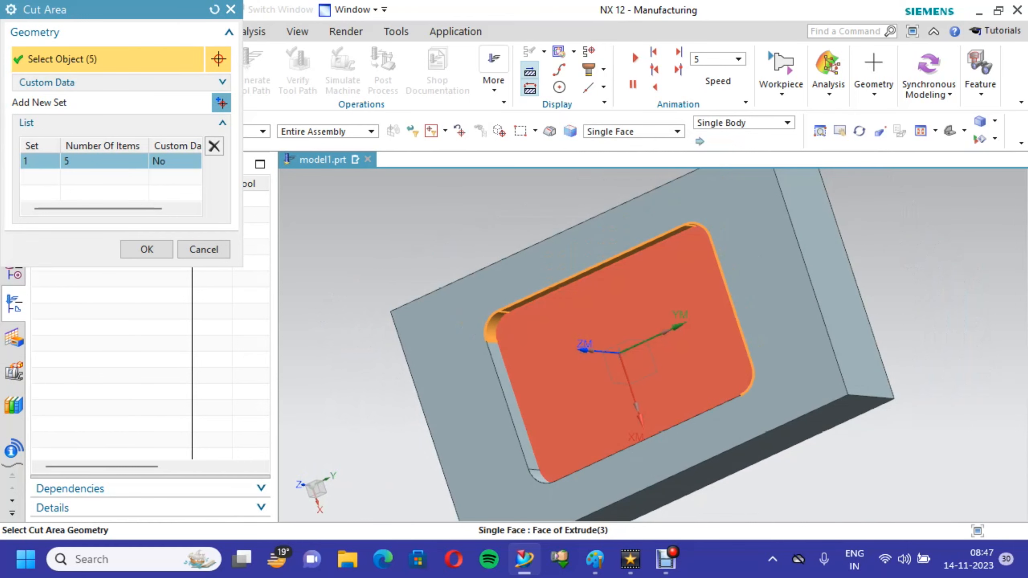
click(514, 336)
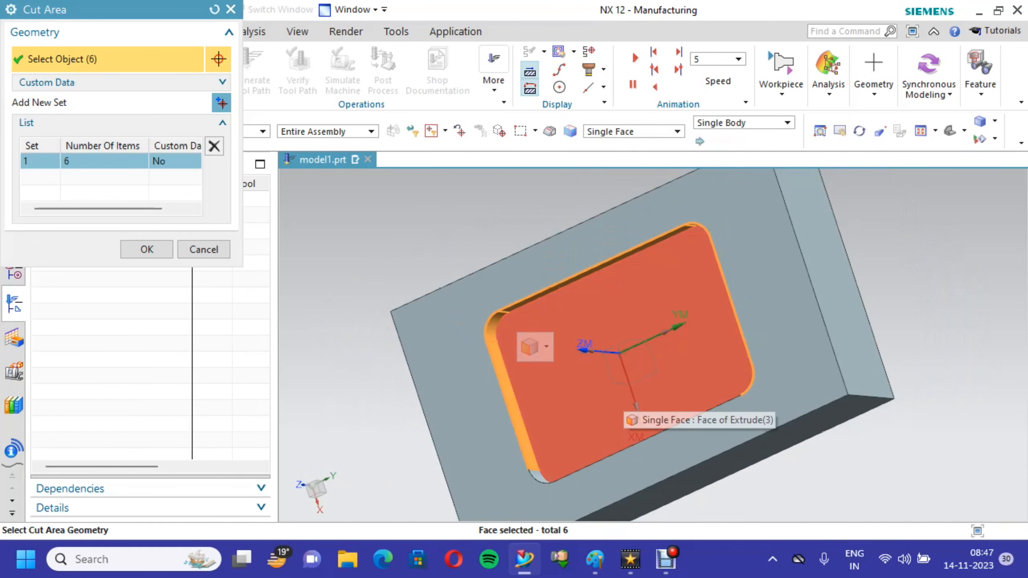
click(633, 301)
scroll(631, 338, down, 1)
middle_drag(632, 338, 627, 435)
click(572, 389)
click(647, 419)
middle_drag(651, 435, 837, 231)
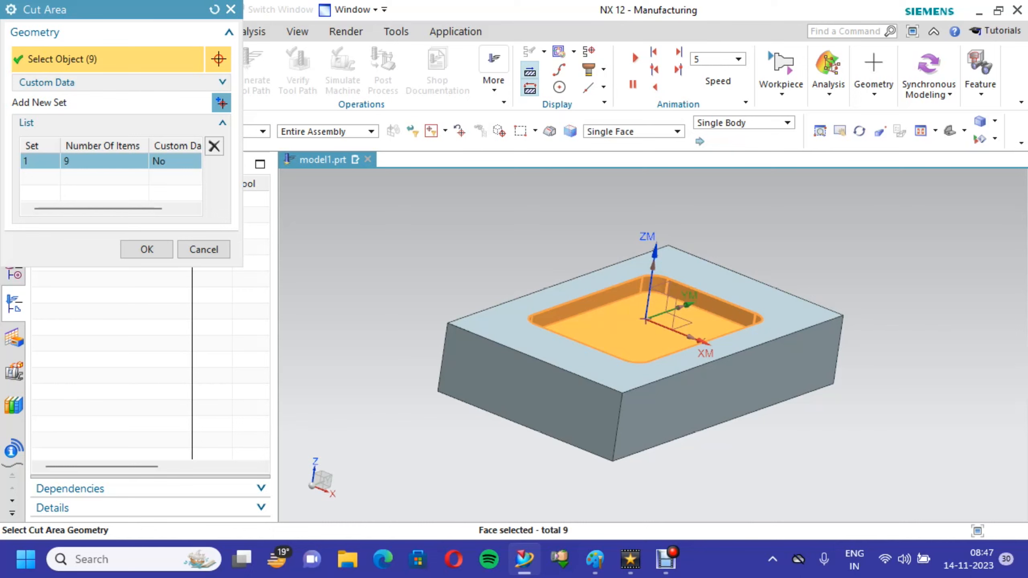
click(147, 249)
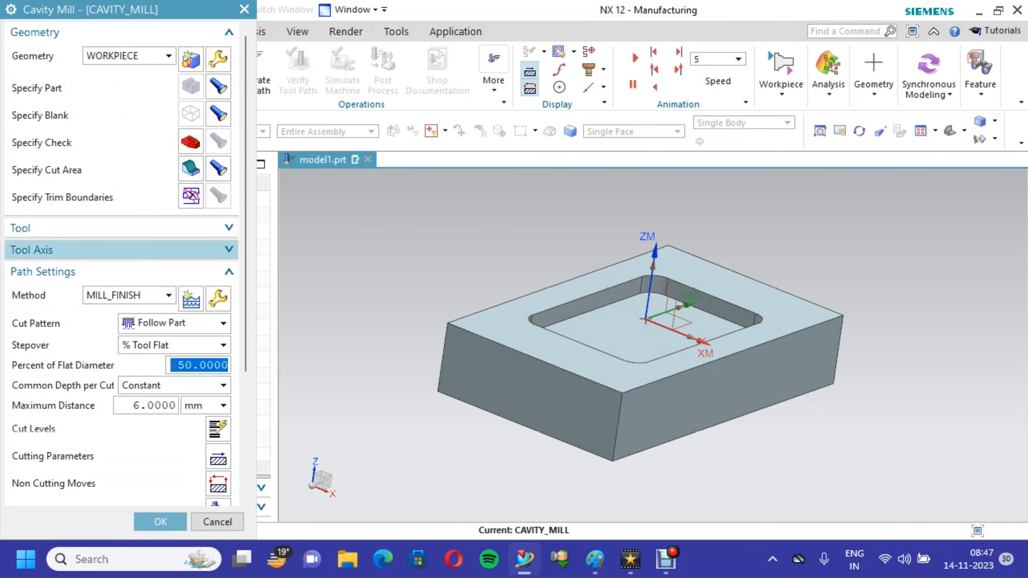
- Create a new tool of the MILL subtype named MILL for the operation and set its diameter to 10 mm
click(229, 228)
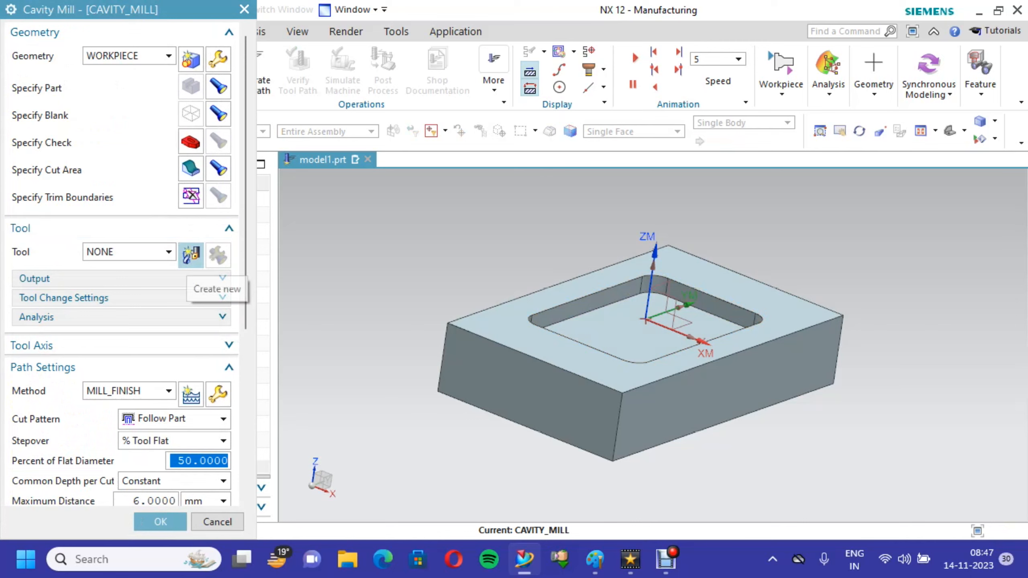
click(190, 255)
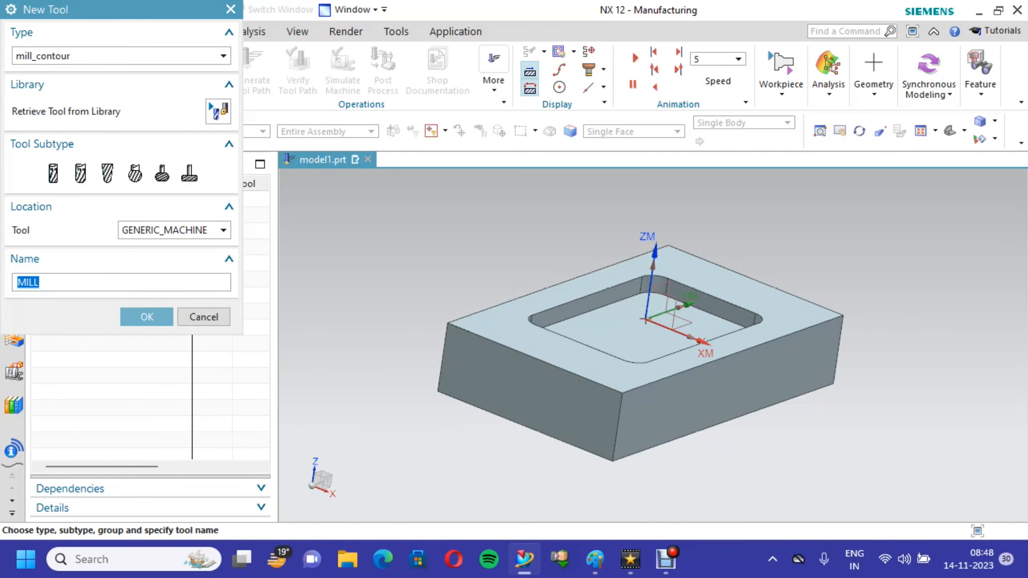
click(53, 174)
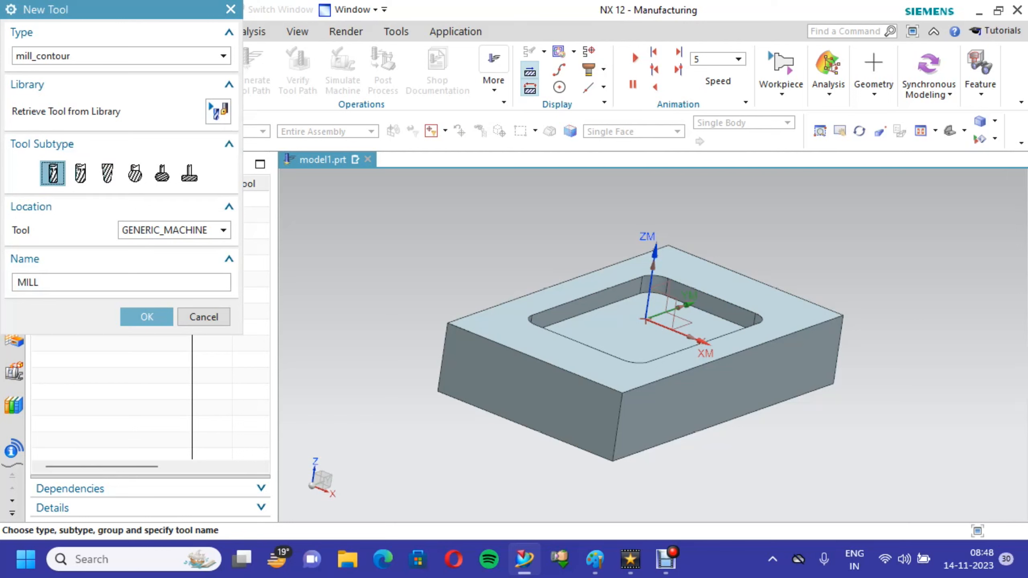
click(73, 282)
key(Return)
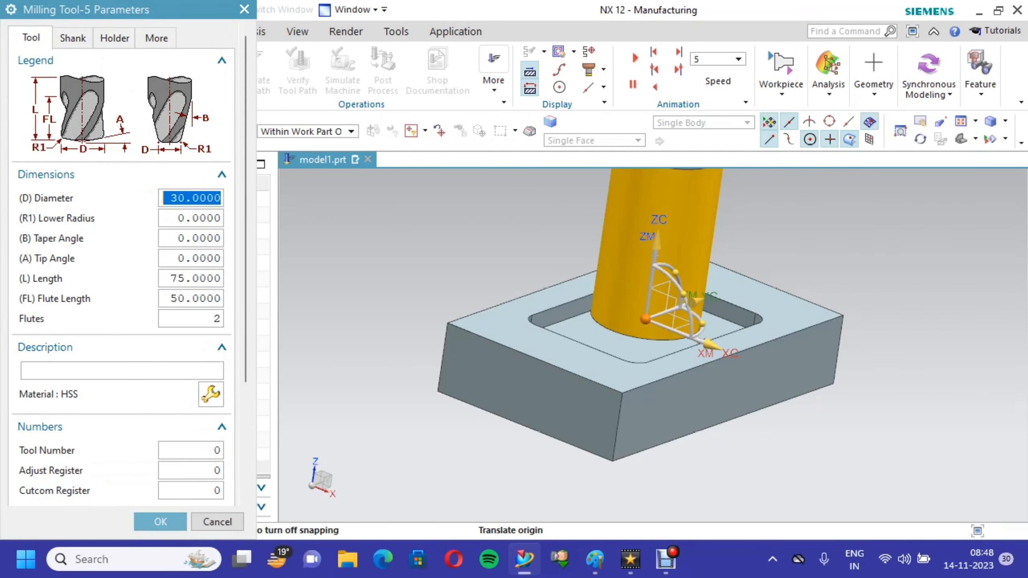
text(10)
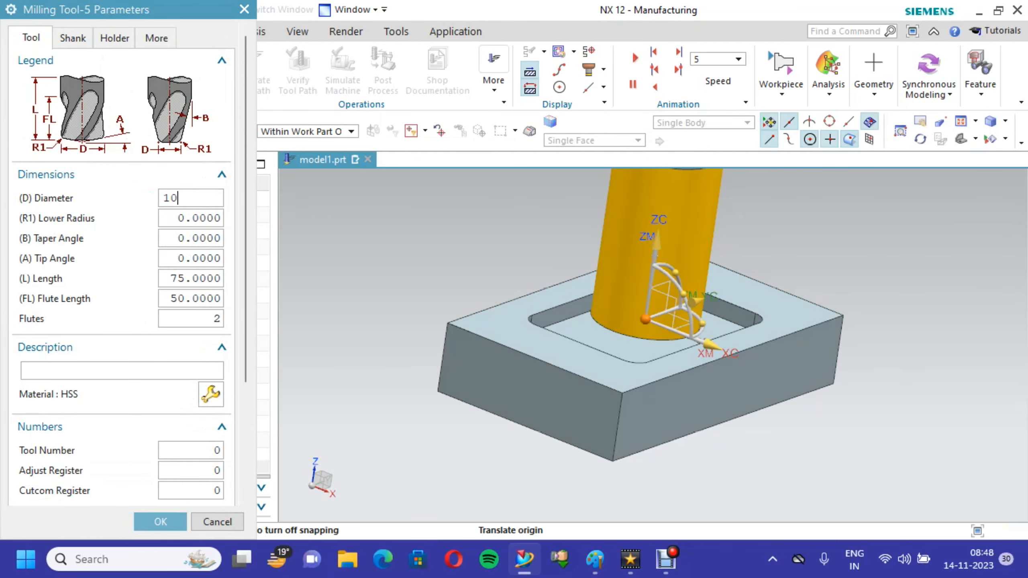
drag(245, 203, 246, 230)
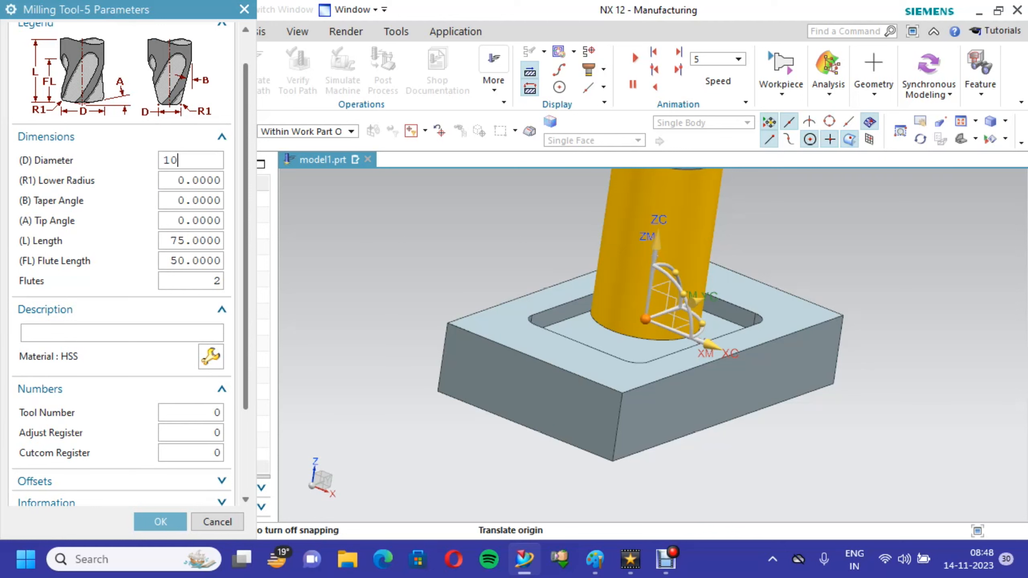
- Give the milling tool the description HSS and assign the HSS material TMC0_00001 from the tool material library
click(121, 333)
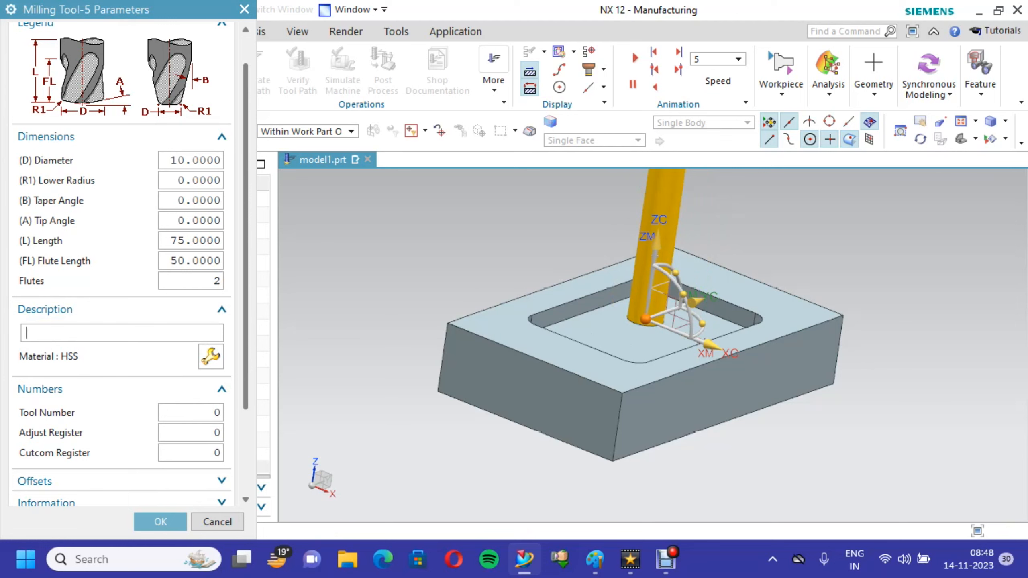
text(HSS)
click(211, 356)
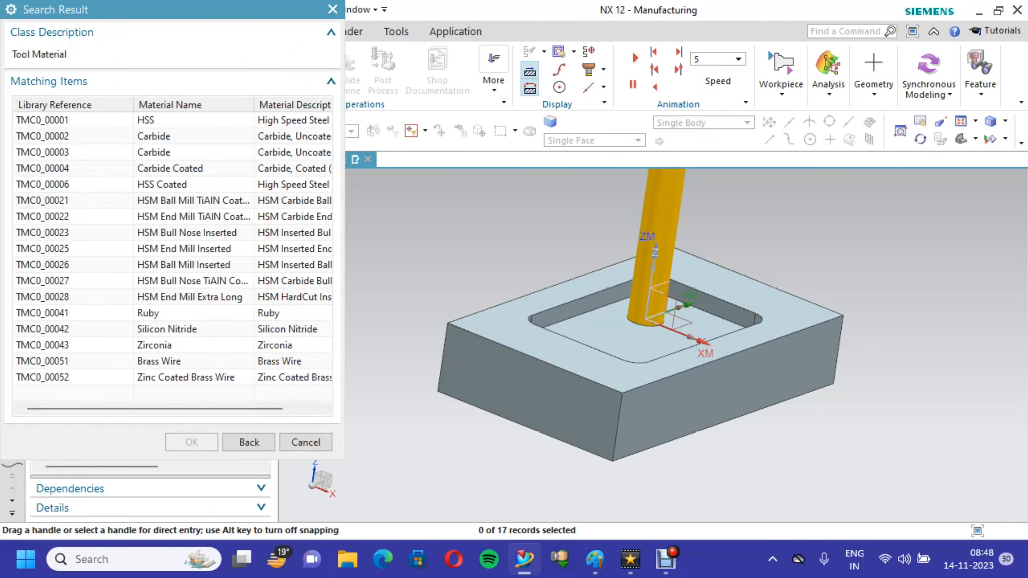
click(146, 120)
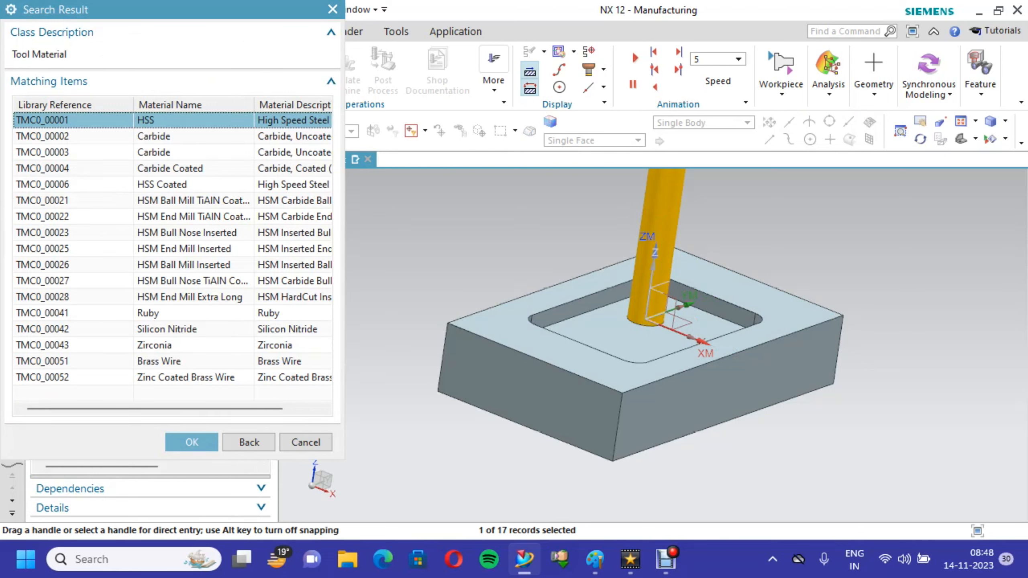
click(154, 137)
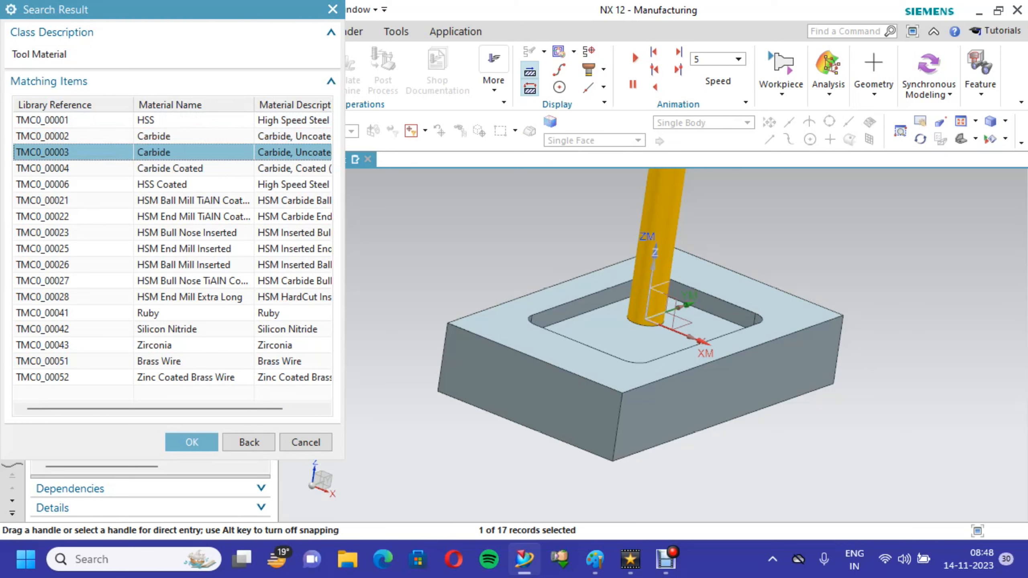
click(170, 168)
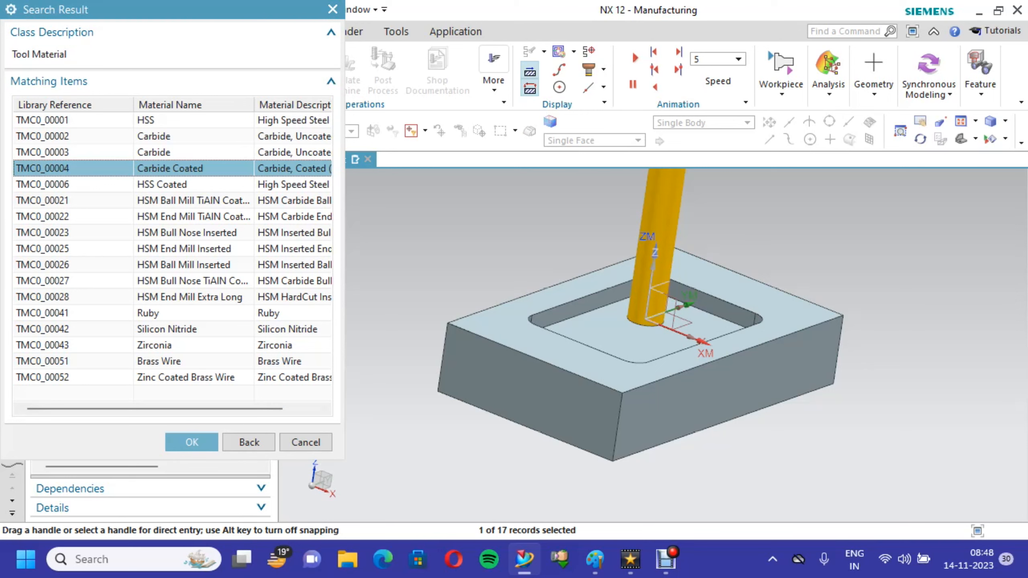
click(162, 120)
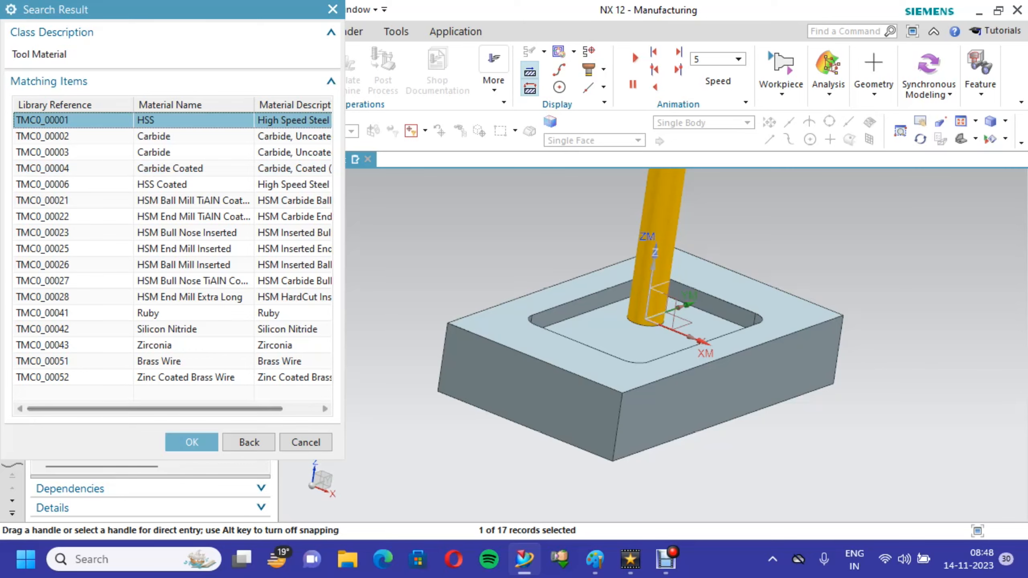
click(192, 442)
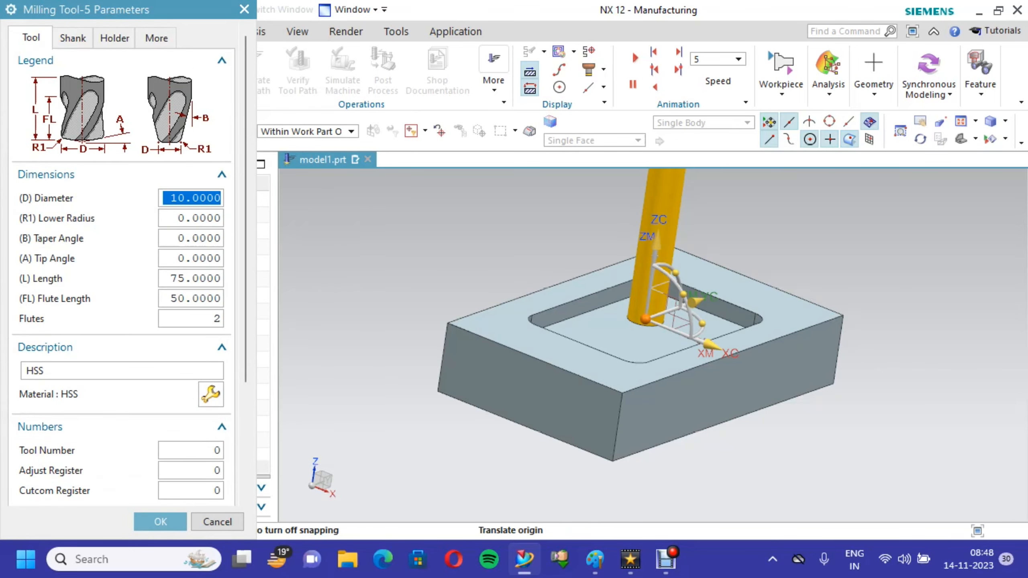
- Set the tool number to 1, accept the milling tool and show its output settings in the Cavity Mill operation
scroll(121, 263, down, 3)
scroll(121, 263, down, 1)
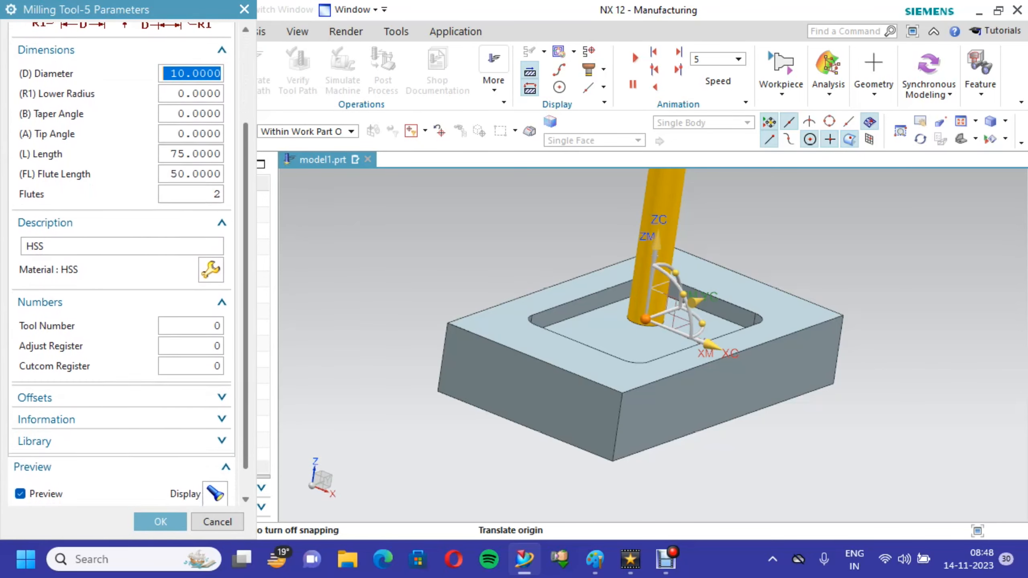
click(192, 323)
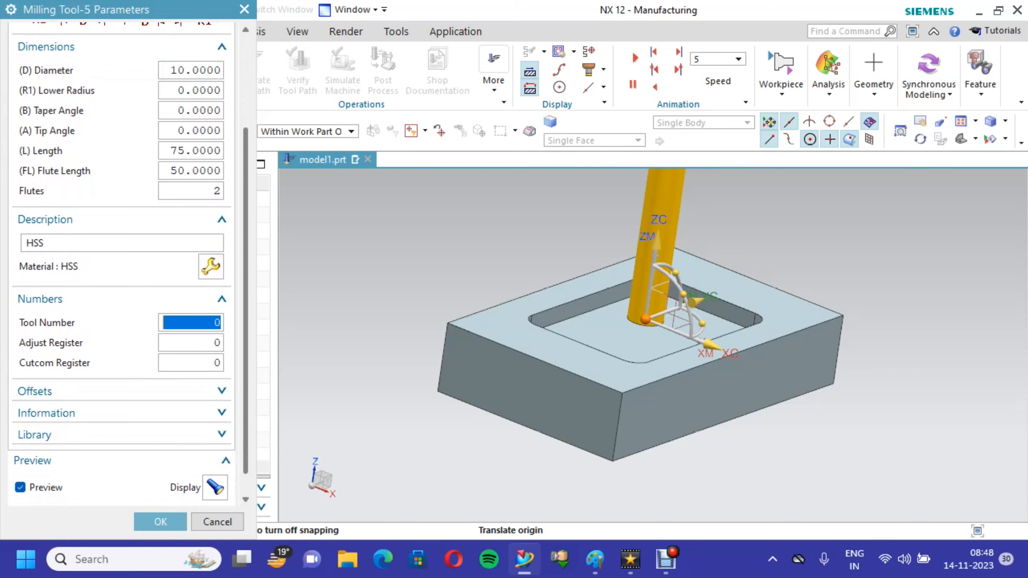
text(1)
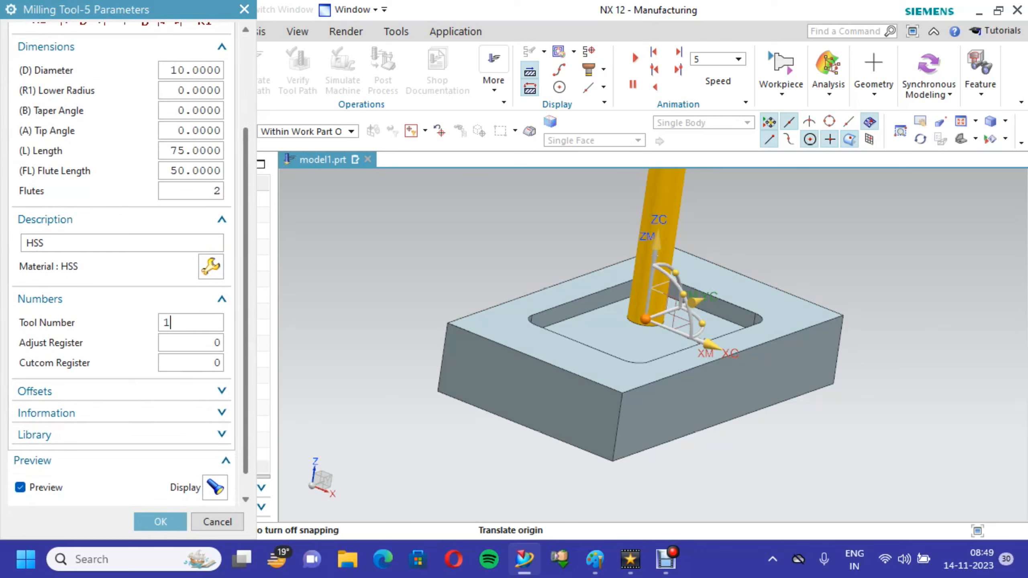
scroll(121, 263, down, 1)
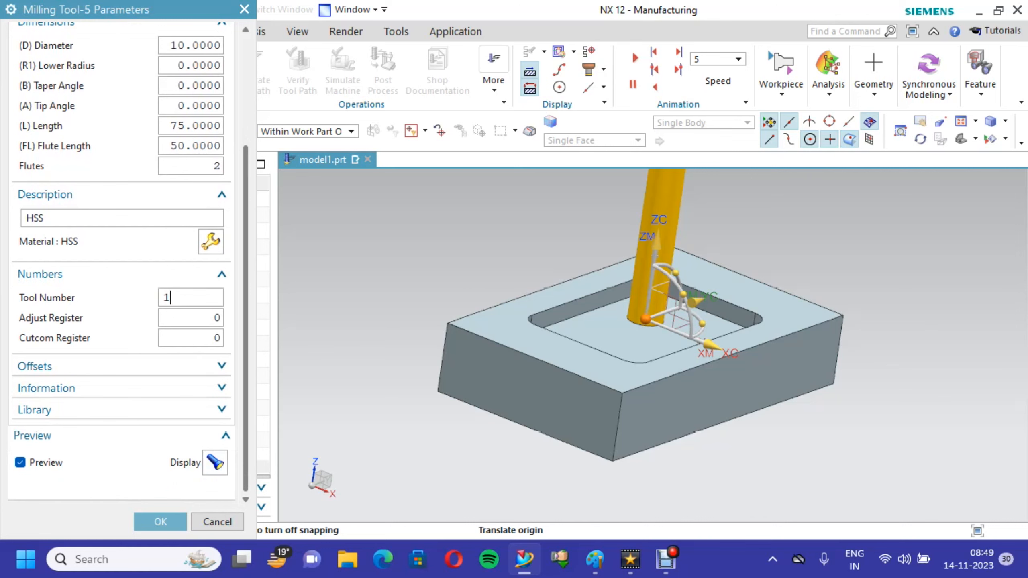
click(161, 522)
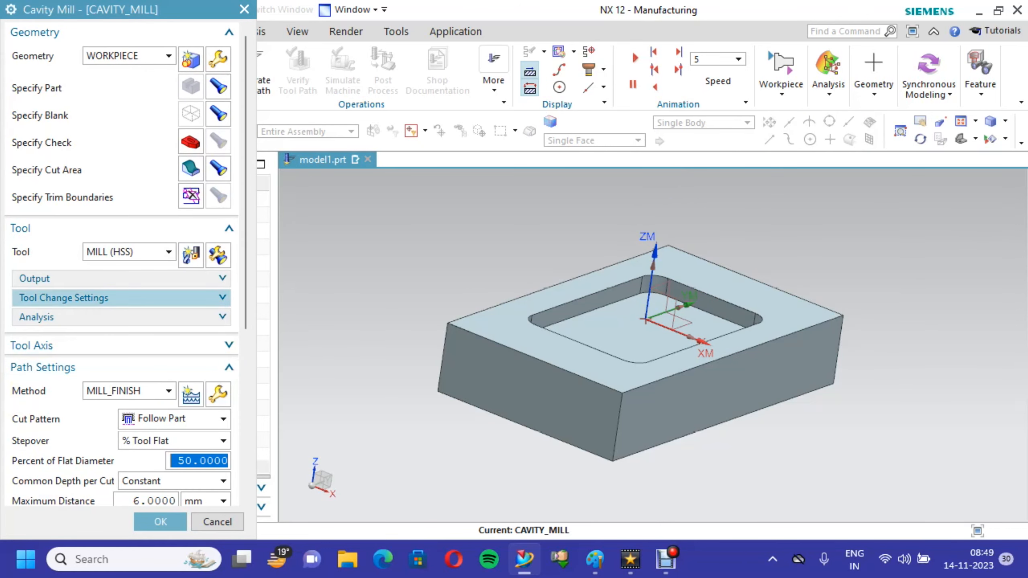
click(122, 278)
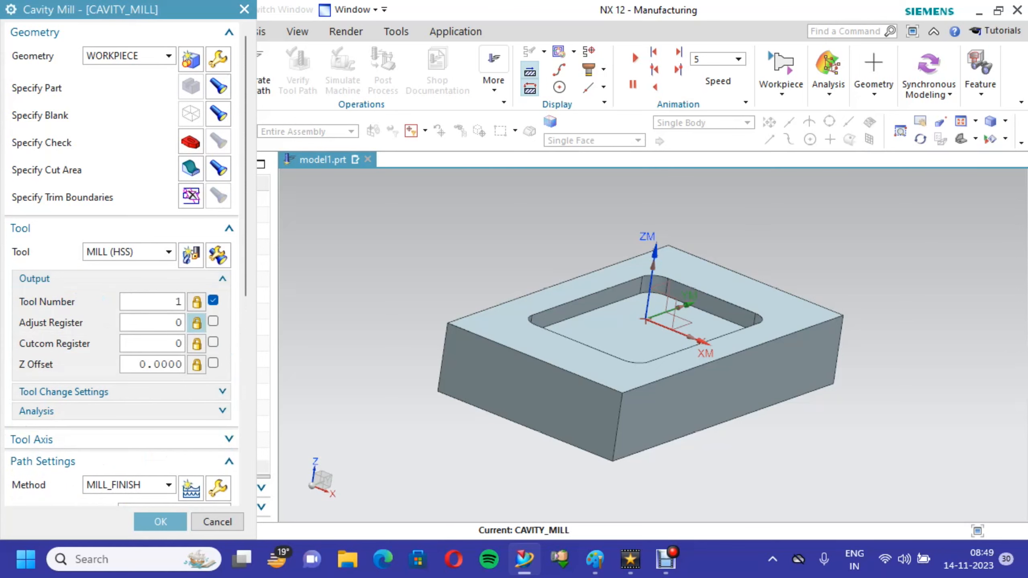
scroll(122, 263, down, 5)
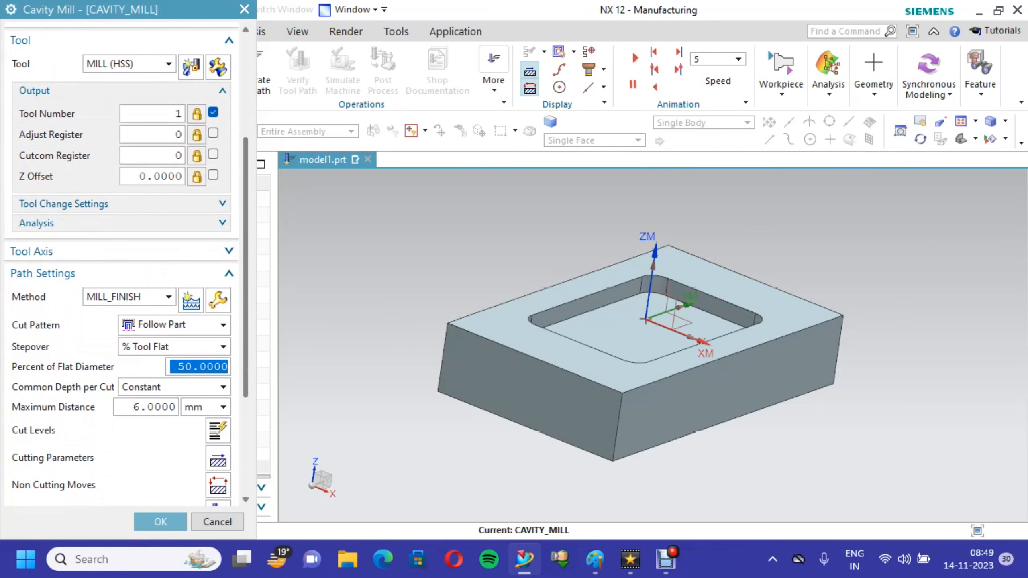
- Show the tool axis setting, choose MILL_FINISH as the method and accept its stock and tolerance settings
click(122, 252)
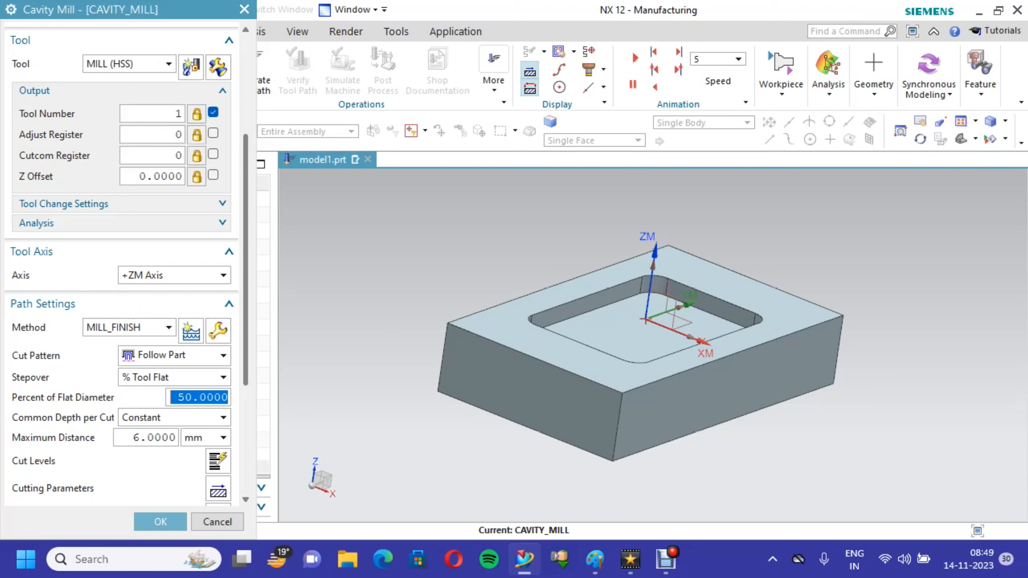
click(169, 327)
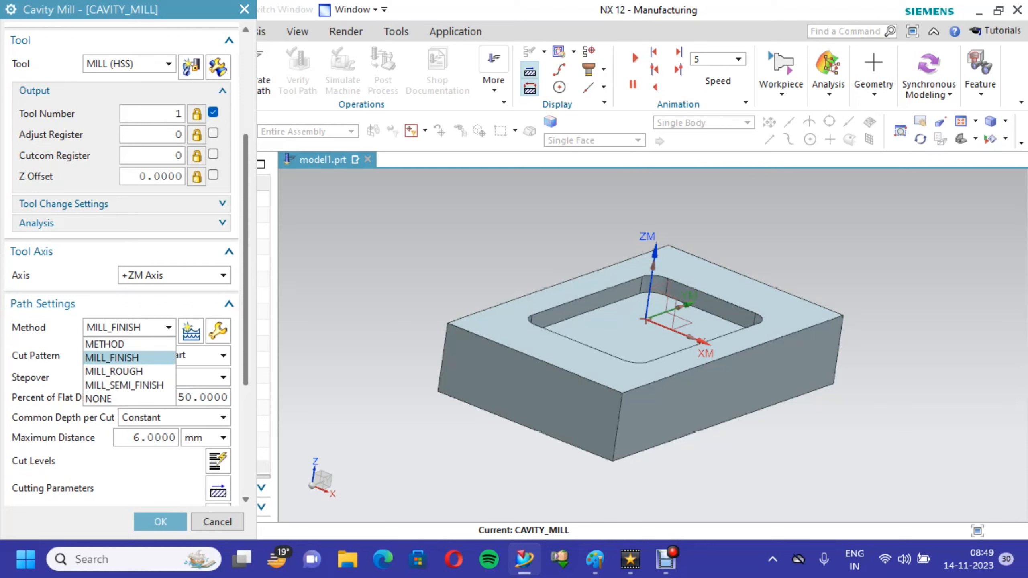
key(Down)
key(Down)
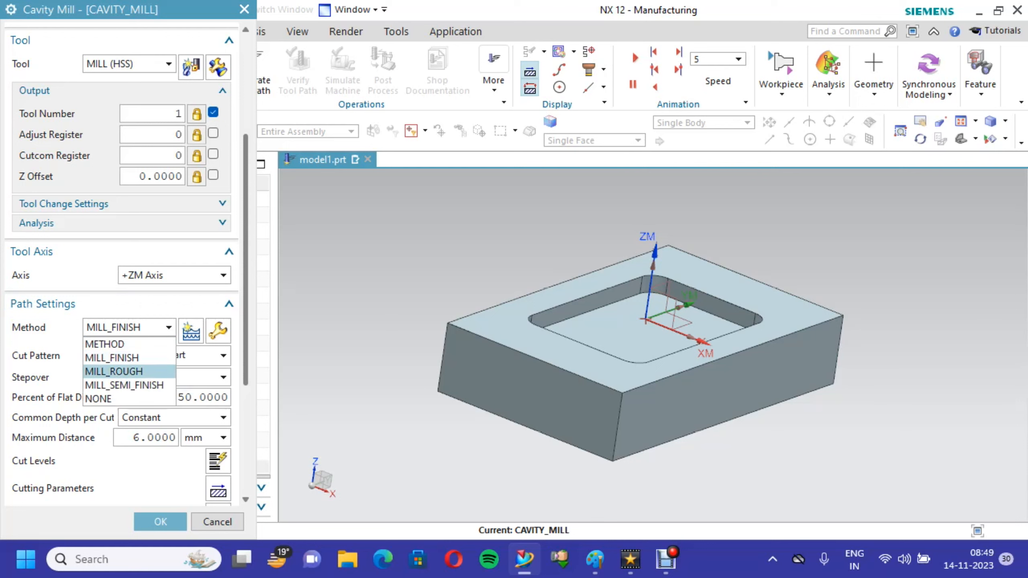
key(Up)
key(Down)
key(Up)
key(Up)
key(Return)
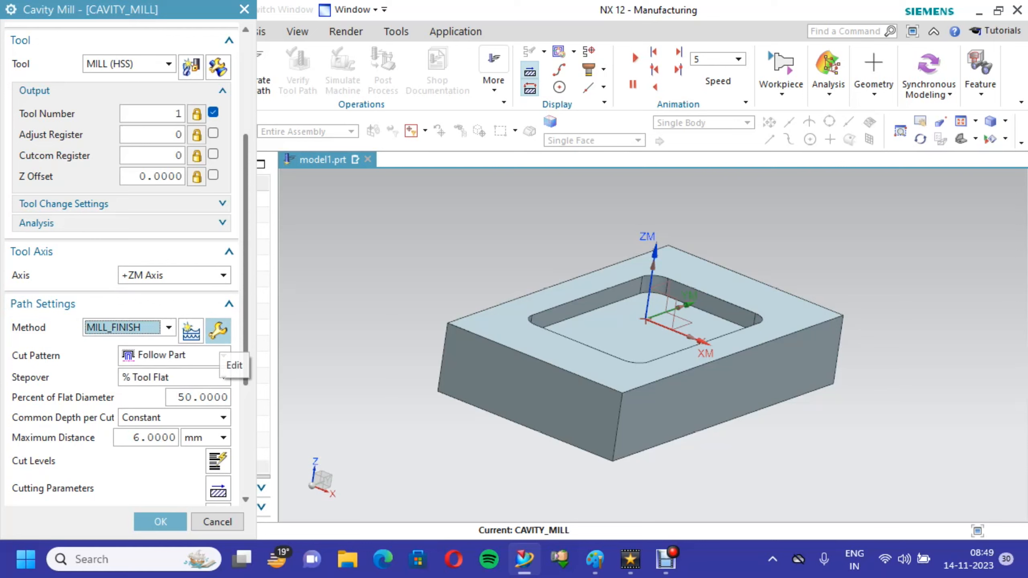
click(218, 330)
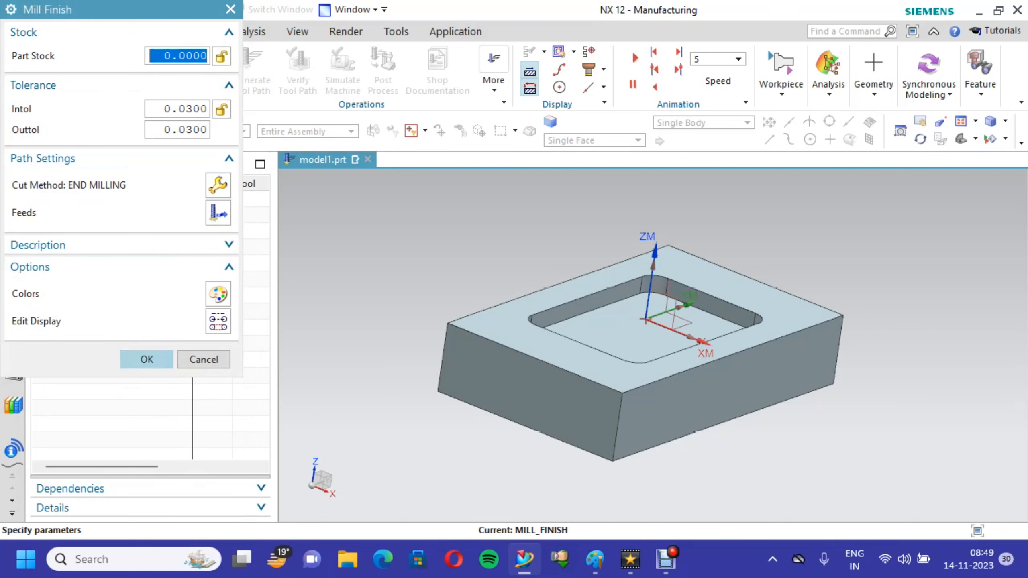
click(146, 359)
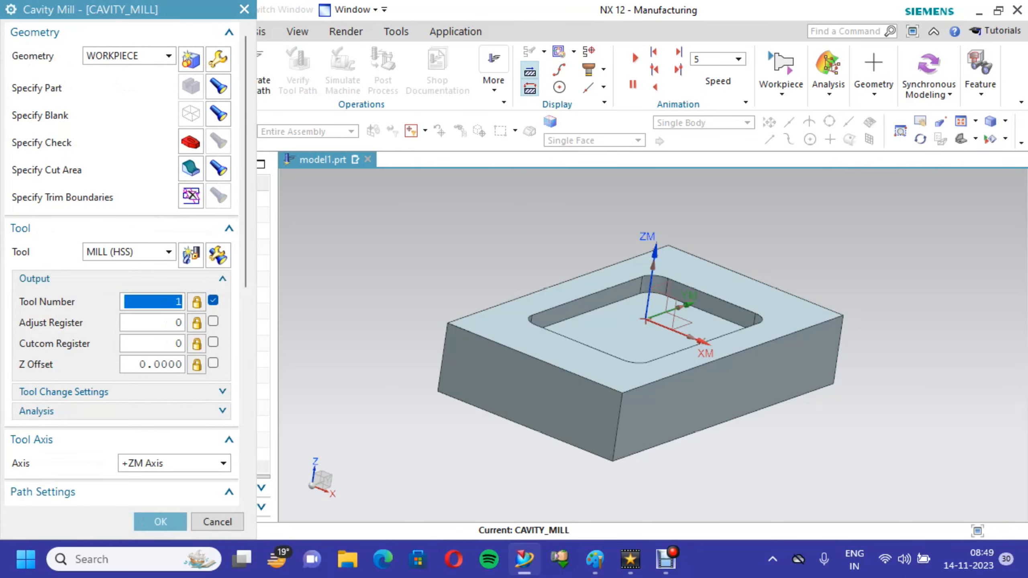
- Choose Follow Part as the operation's cut pattern and select the percent of flat diameter value
scroll(121, 263, down, 8)
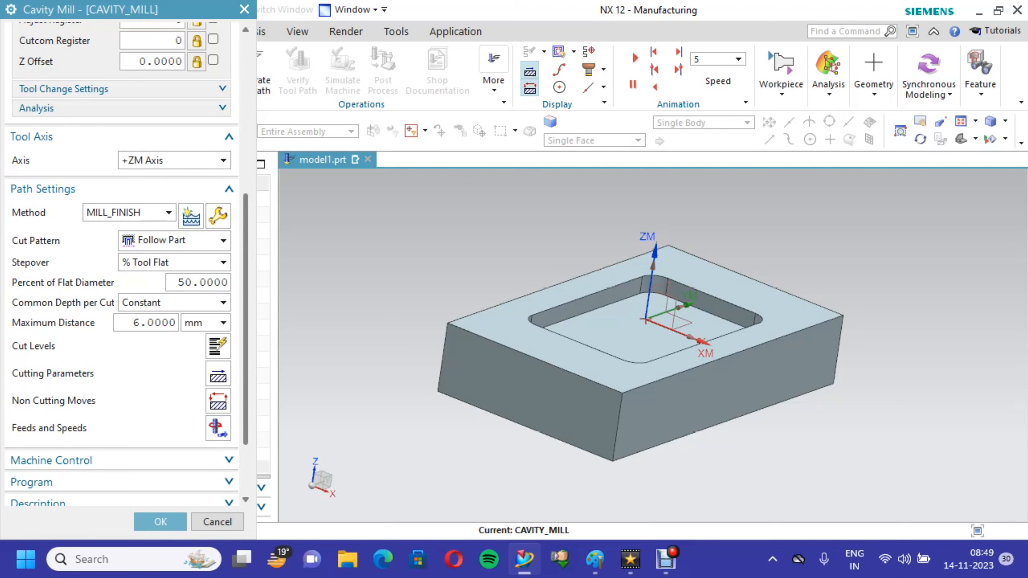
click(222, 241)
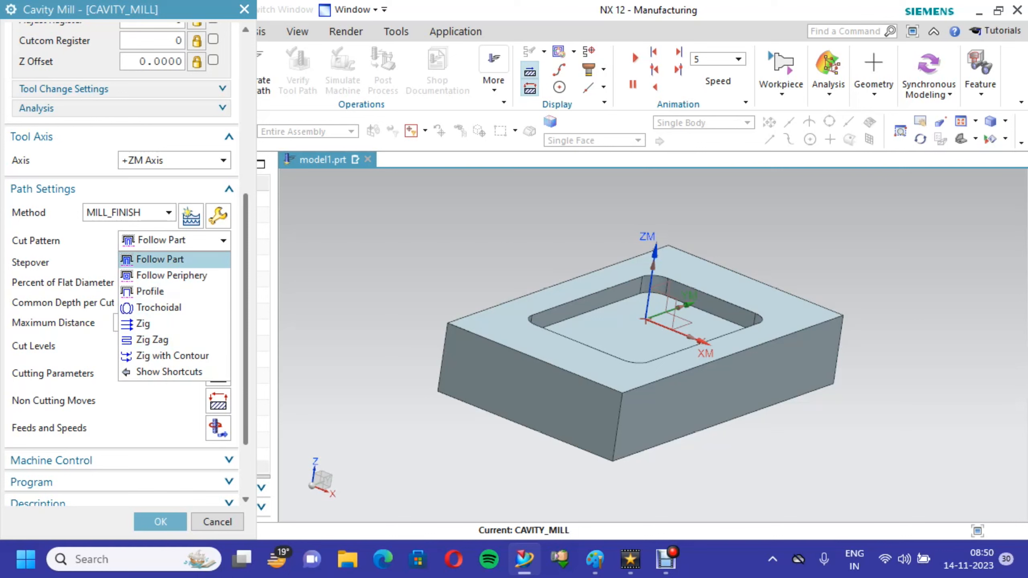
click(160, 259)
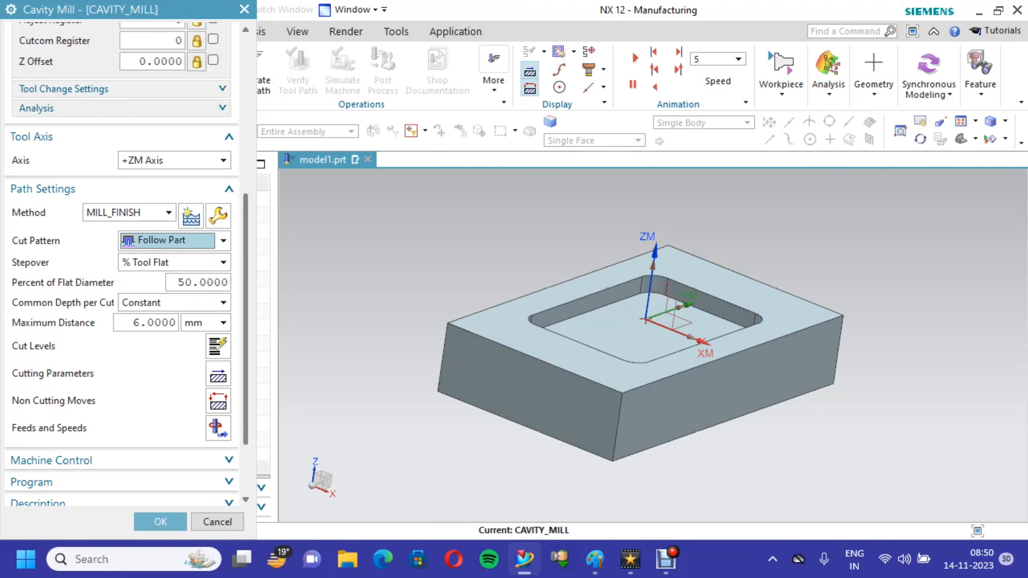
drag(227, 282, 169, 282)
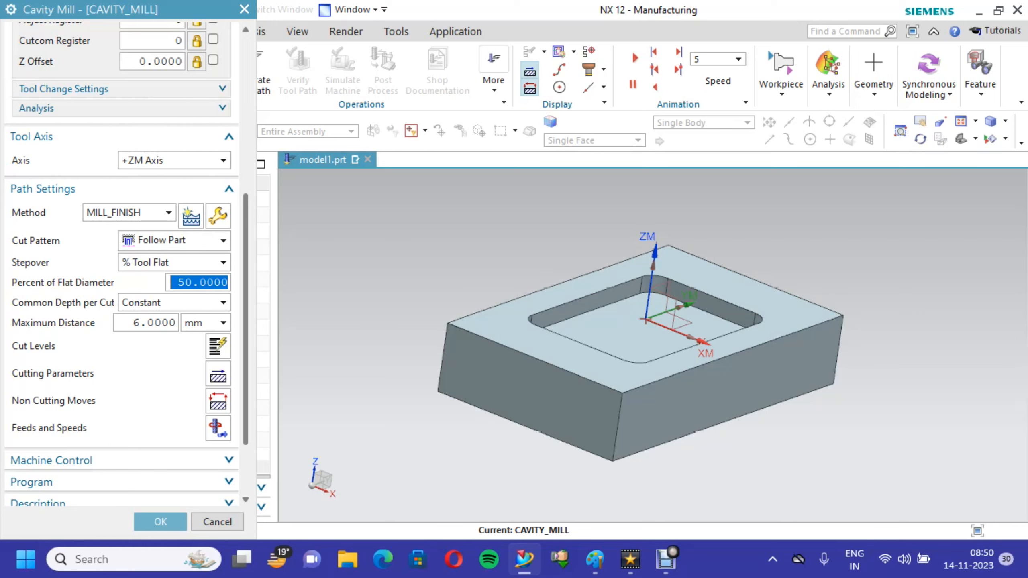
- Set the maximum distance per cut to 1 mm with Constant as the common depth per cut
scroll(121, 263, down, 2)
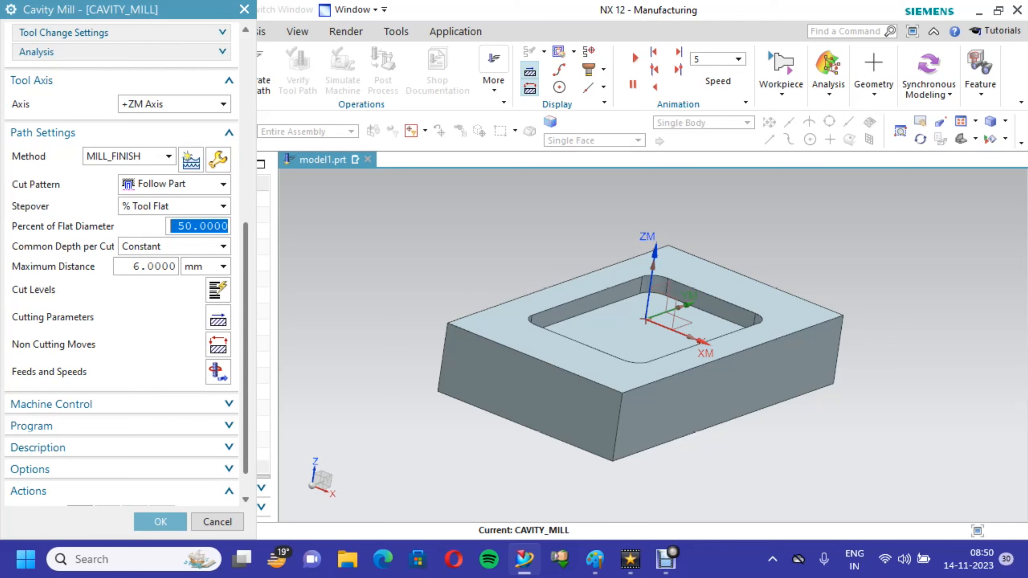
double_click(140, 266)
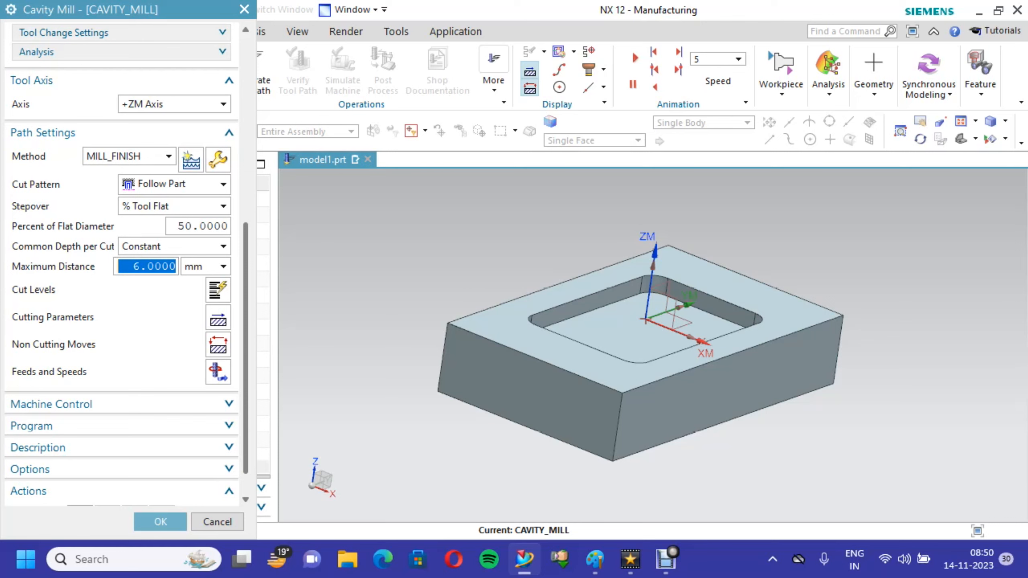
text(1)
click(223, 246)
click(174, 263)
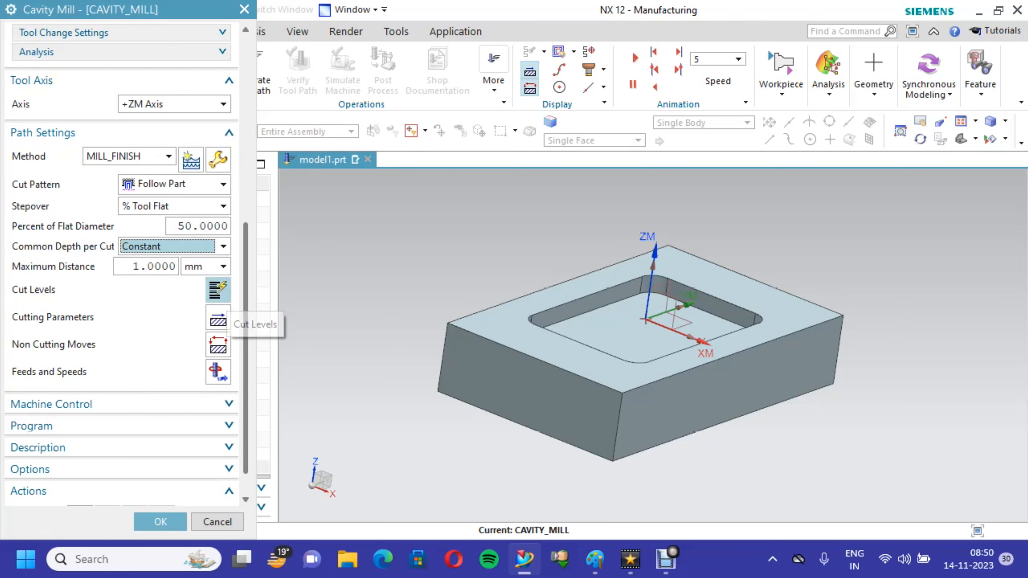
- Review the operation's cut levels, including maximum distance, range depth and depth per cut, and accept them
click(218, 289)
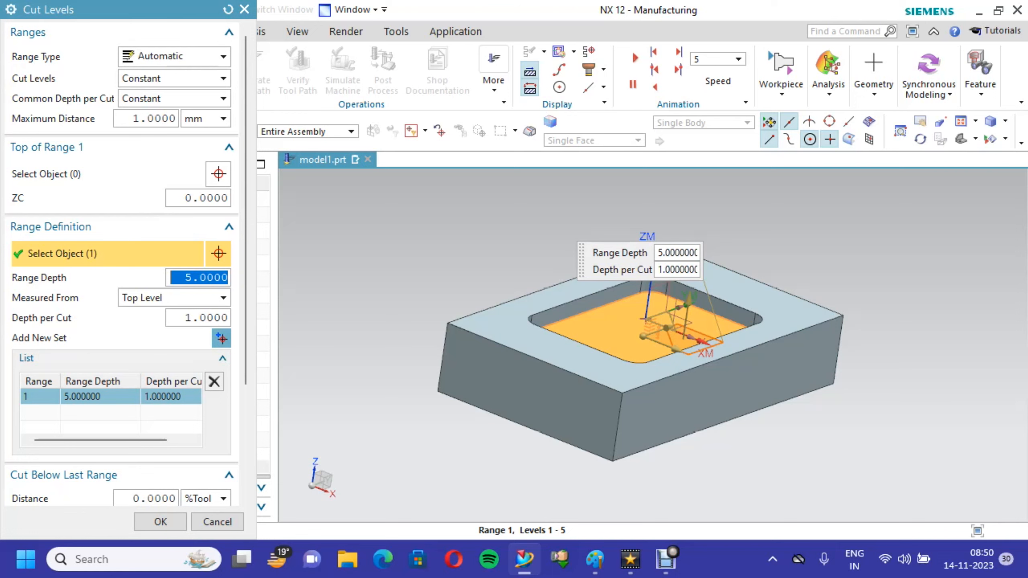
click(140, 116)
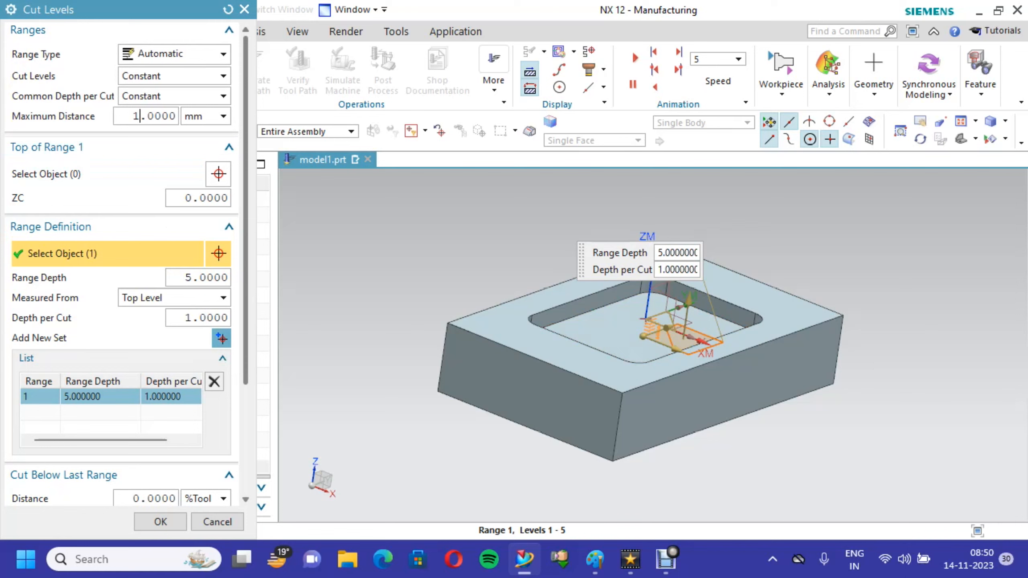
scroll(121, 264, down, 1)
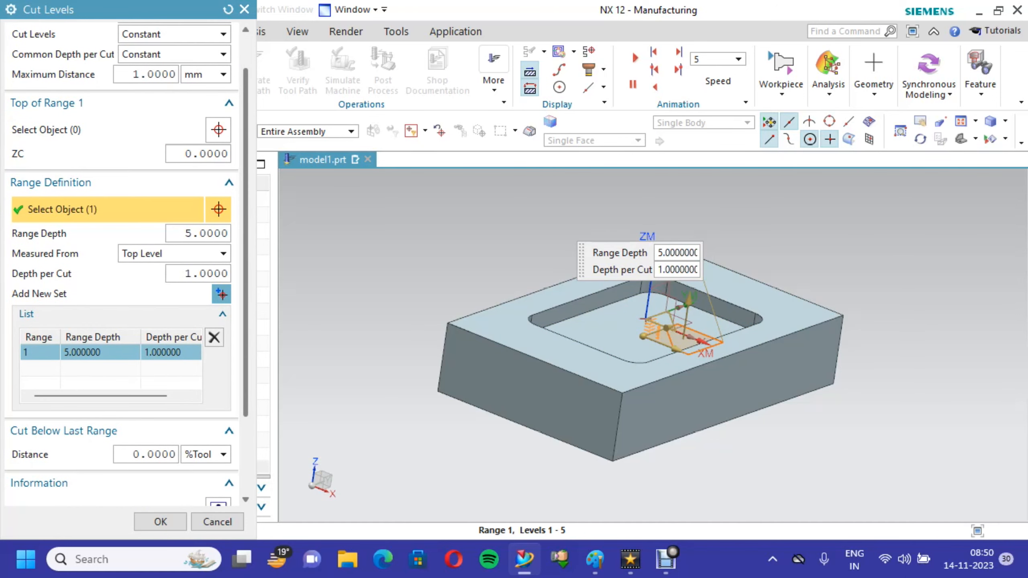
click(199, 234)
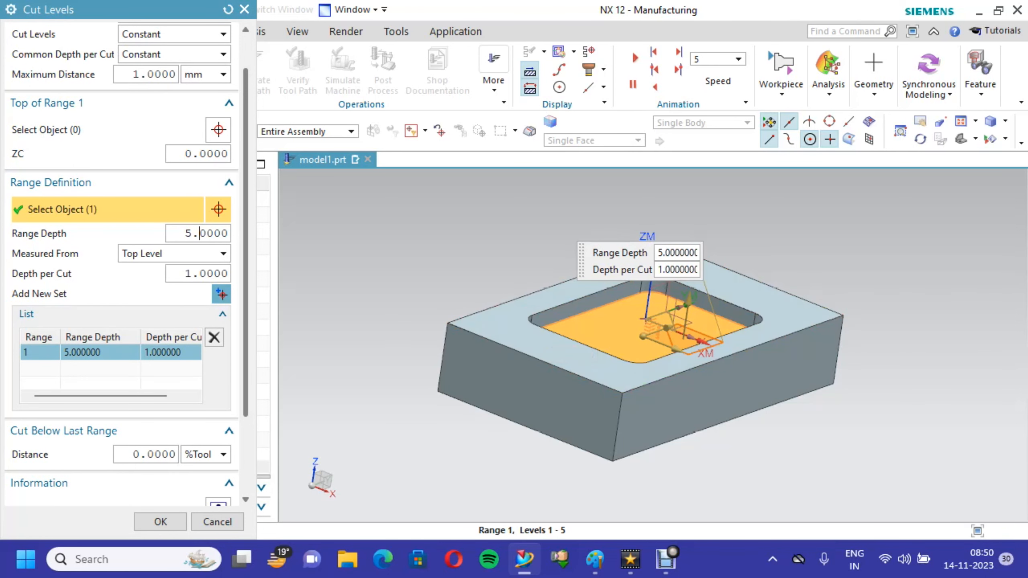
scroll(182, 308, down, 2)
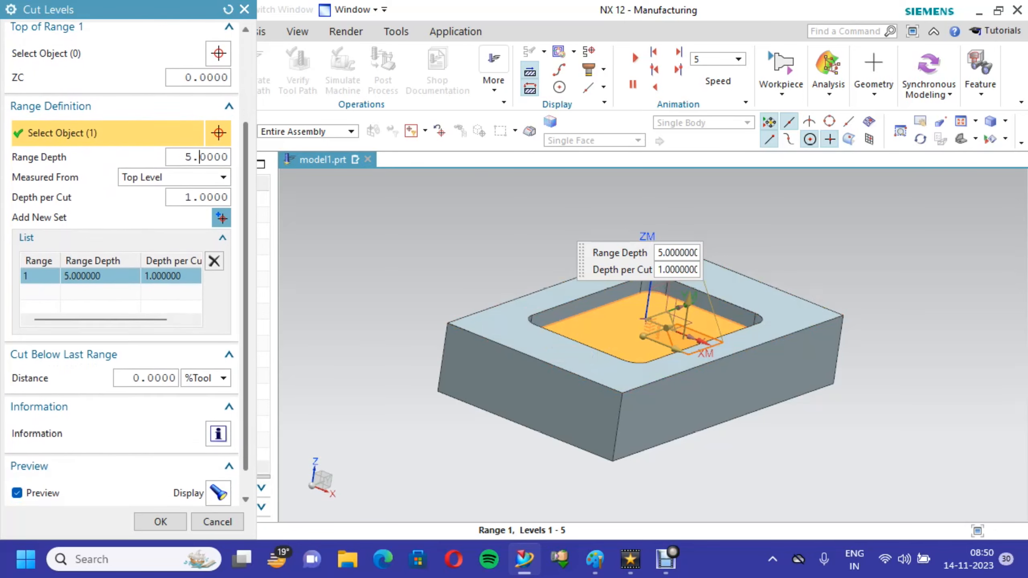
scroll(121, 263, down, 1)
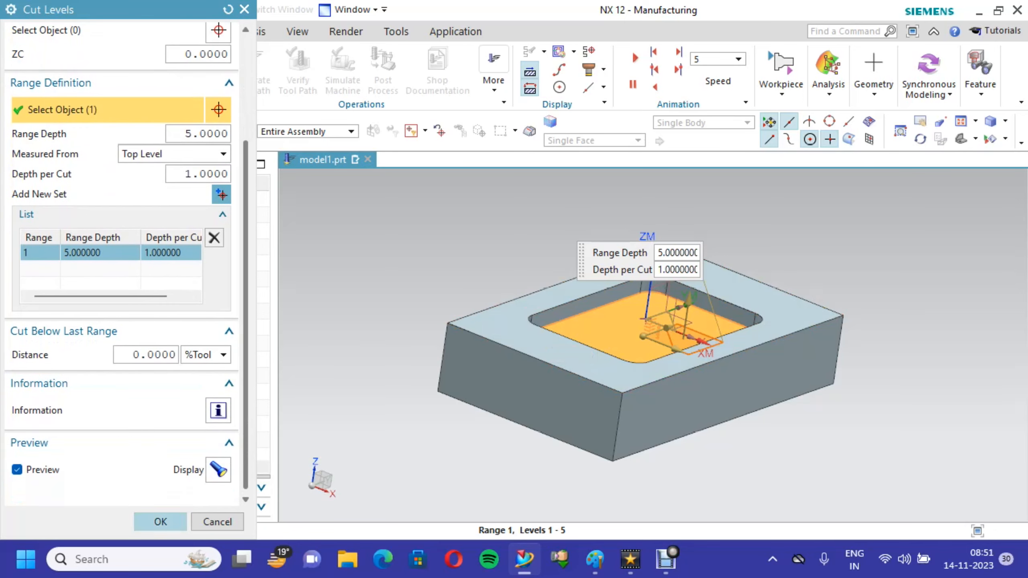
click(160, 521)
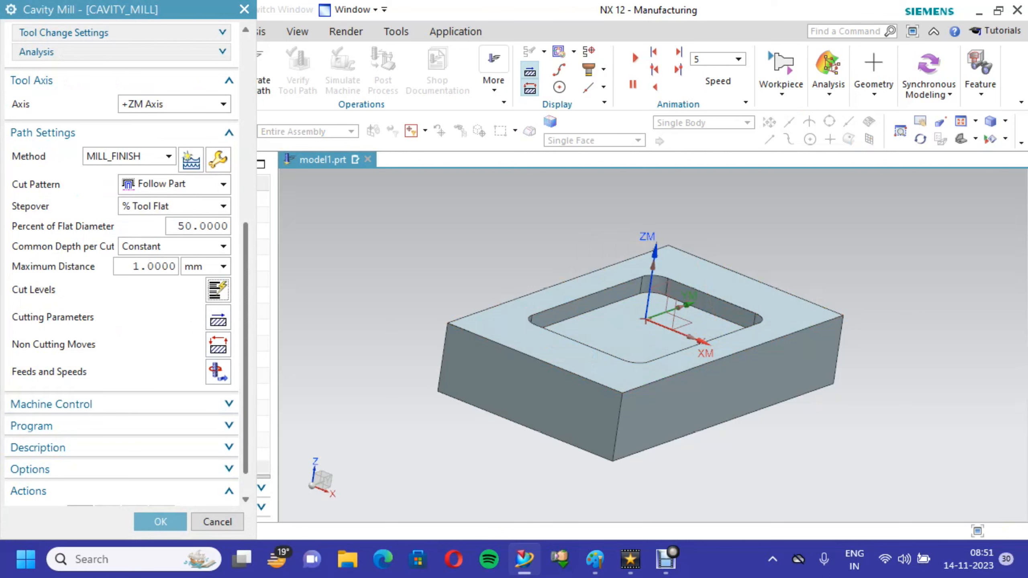
- Set the cutting parameters to Climb Cut direction and Level First cut order, and accept them
click(217, 318)
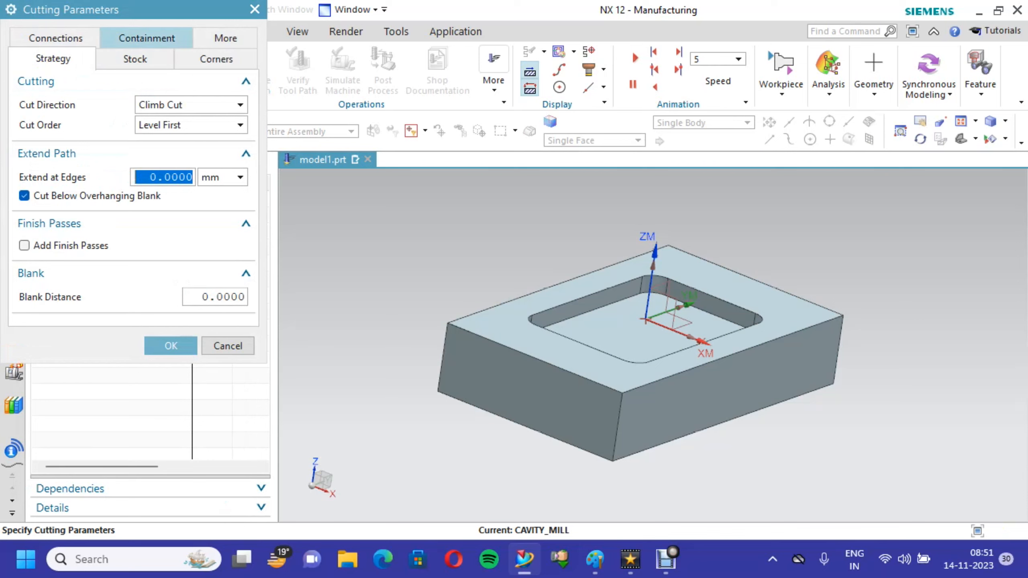
mouse_move(191, 104)
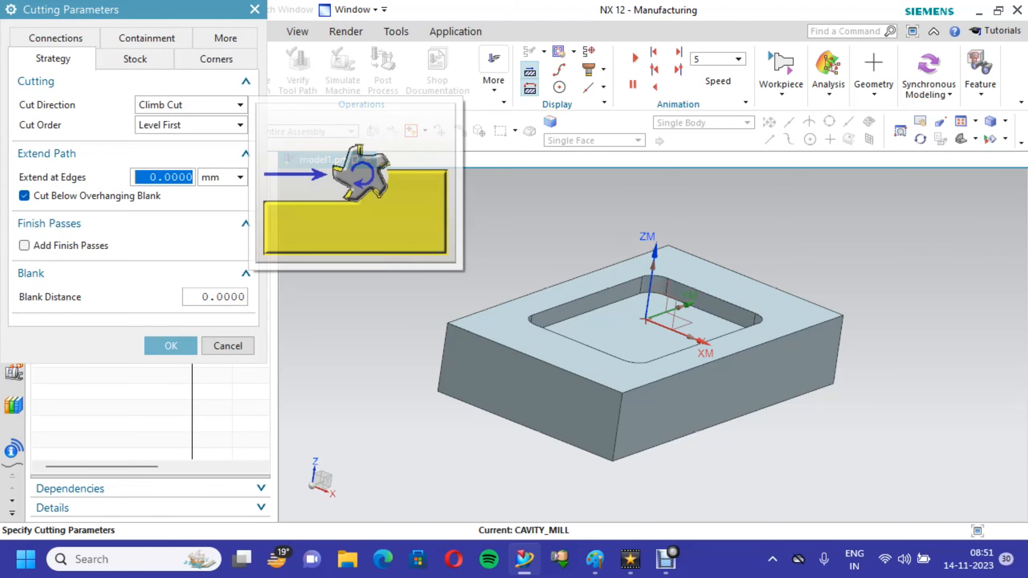
click(191, 105)
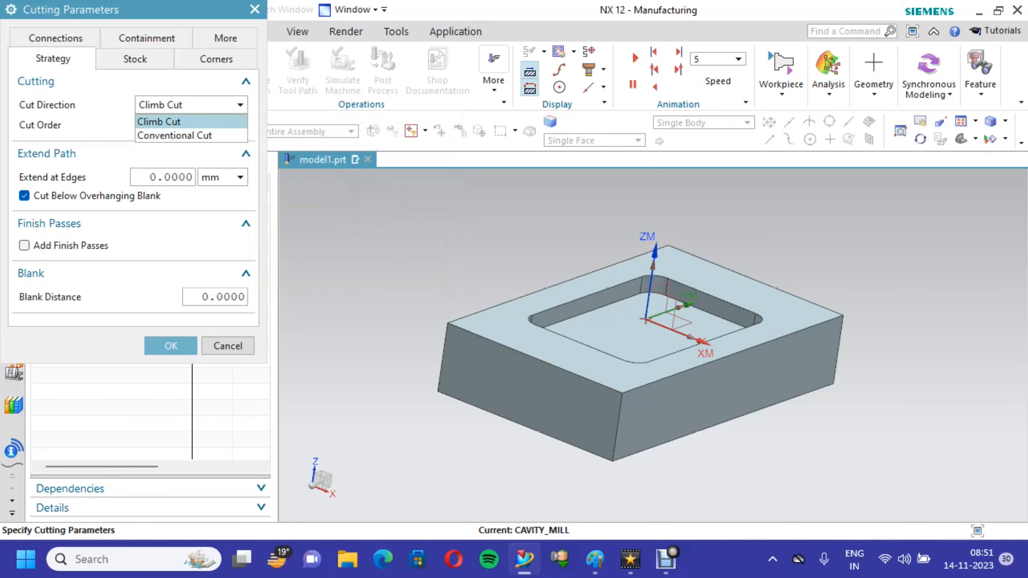
click(190, 123)
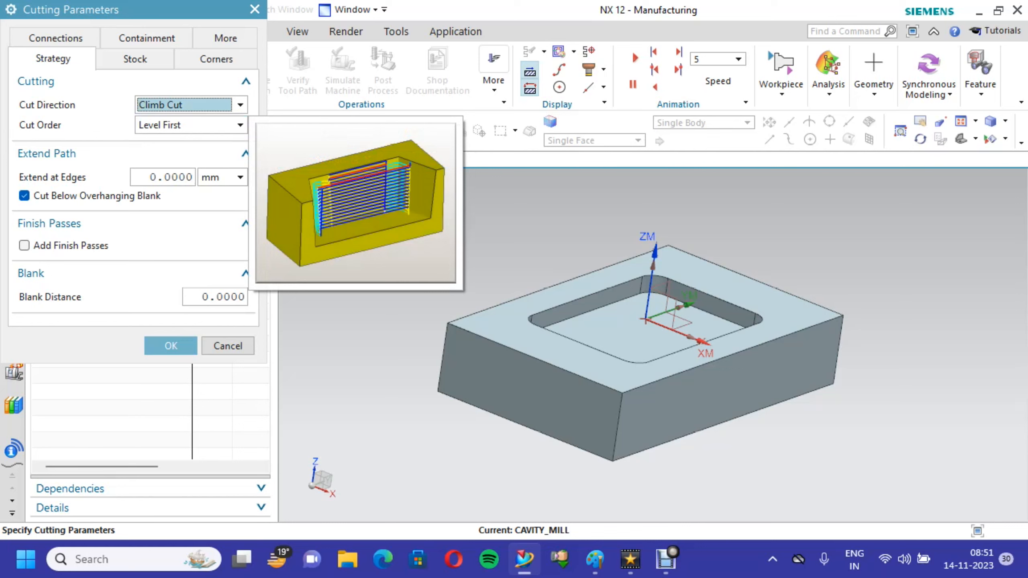
click(191, 125)
mouse_move(191, 155)
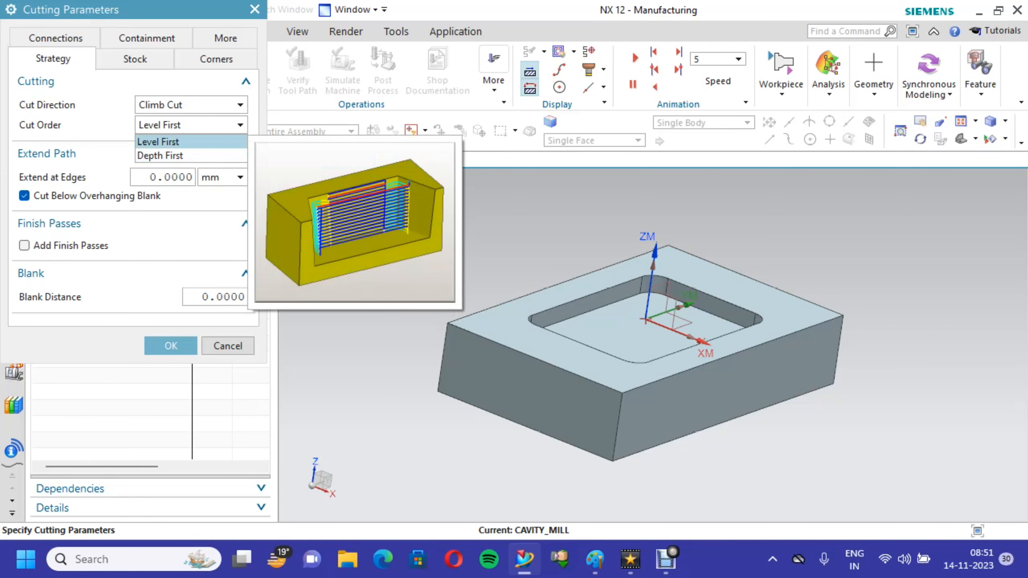
click(162, 156)
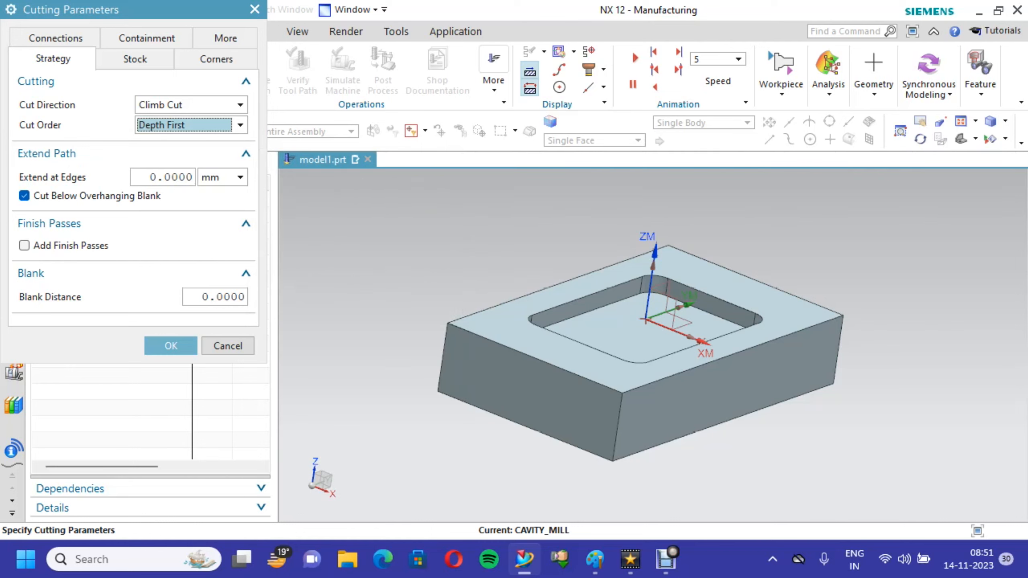
click(191, 125)
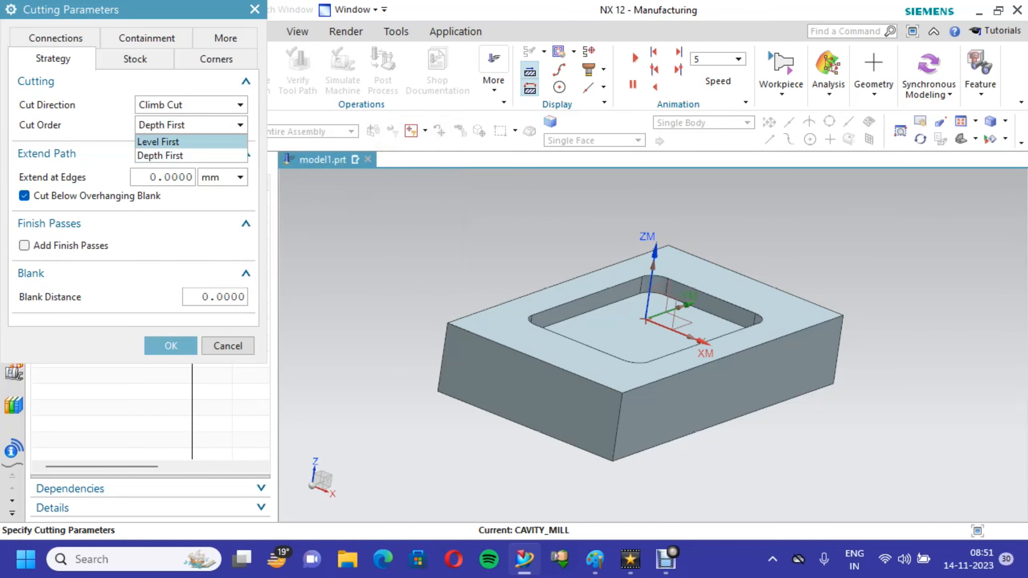
click(191, 141)
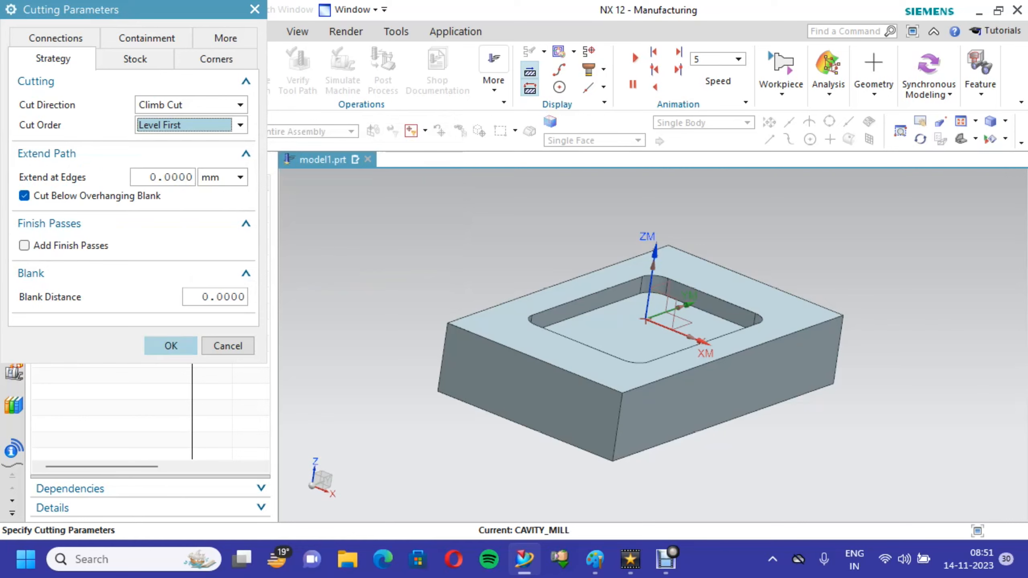
click(170, 345)
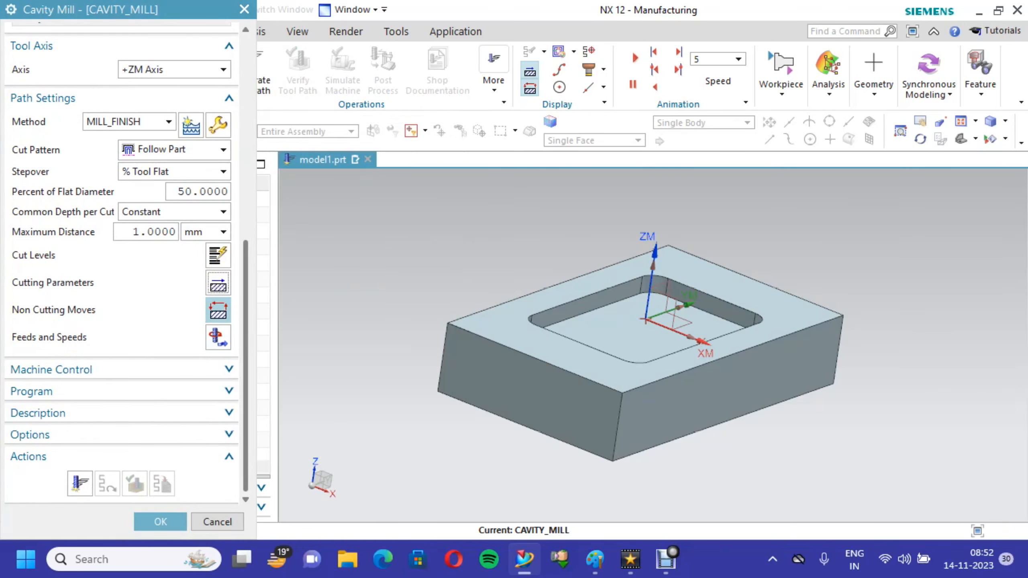
- Choose Helical as the closed area engage type, check the retract settings and accept the non cutting moves
click(218, 311)
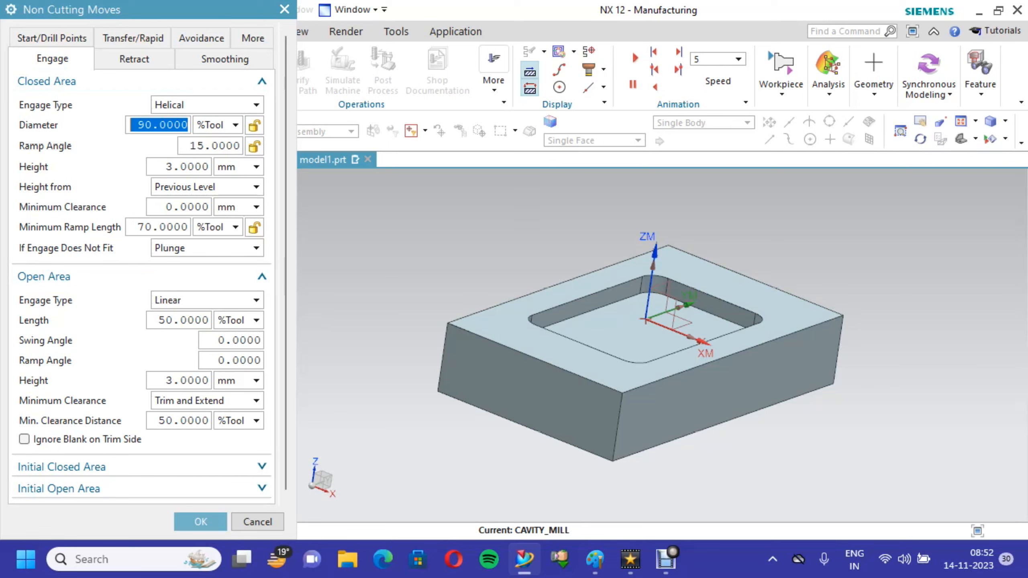
click(219, 105)
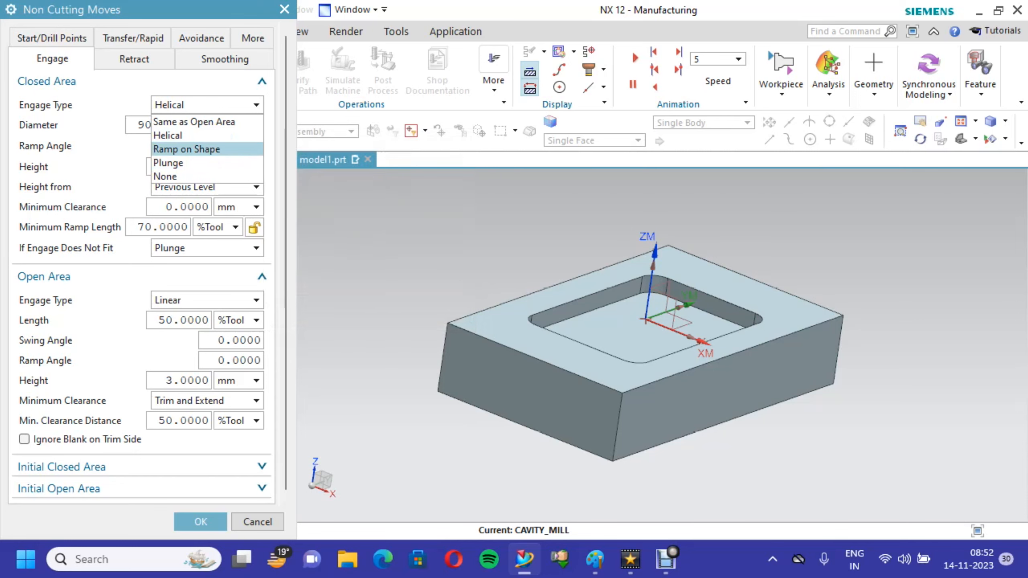
click(207, 135)
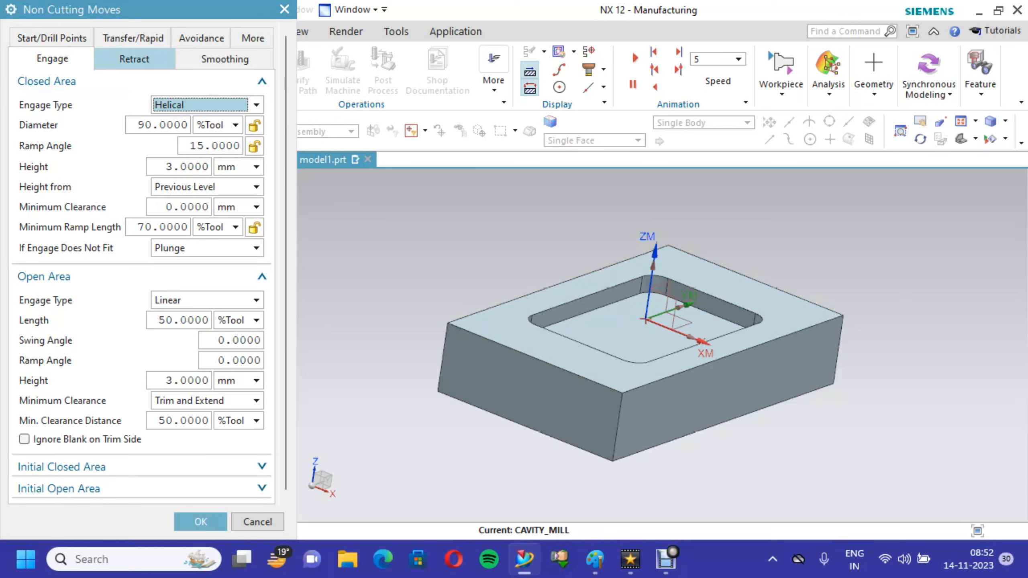
click(134, 59)
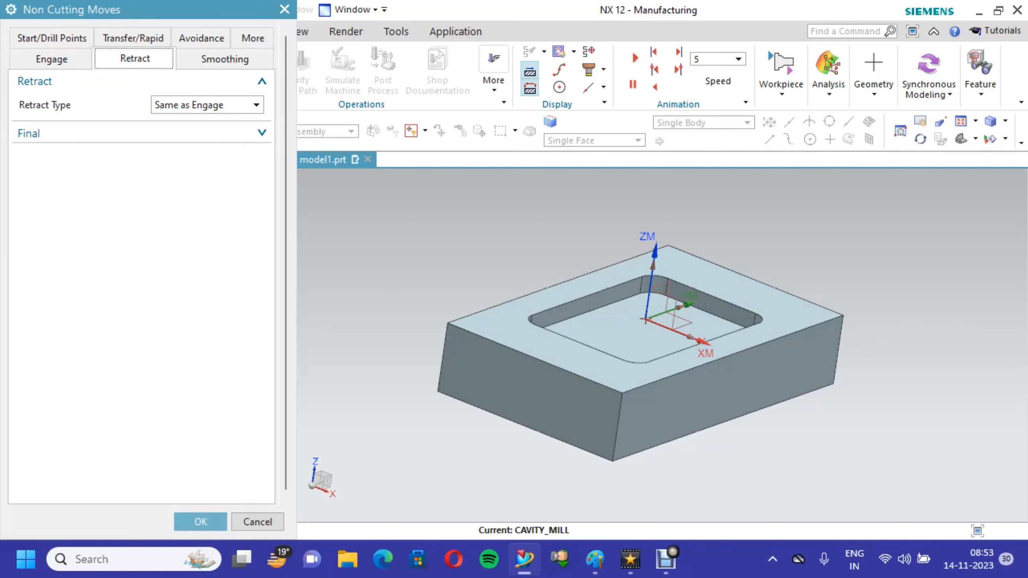
click(200, 521)
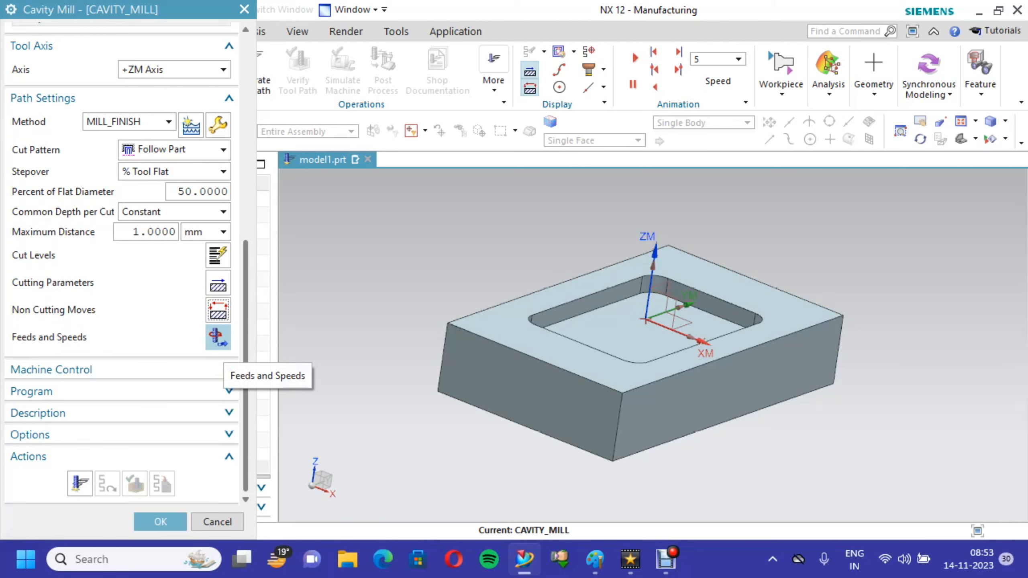
- Set the operation's surface speed to 30 smm and calculate the feeds and speeds from that value
click(218, 337)
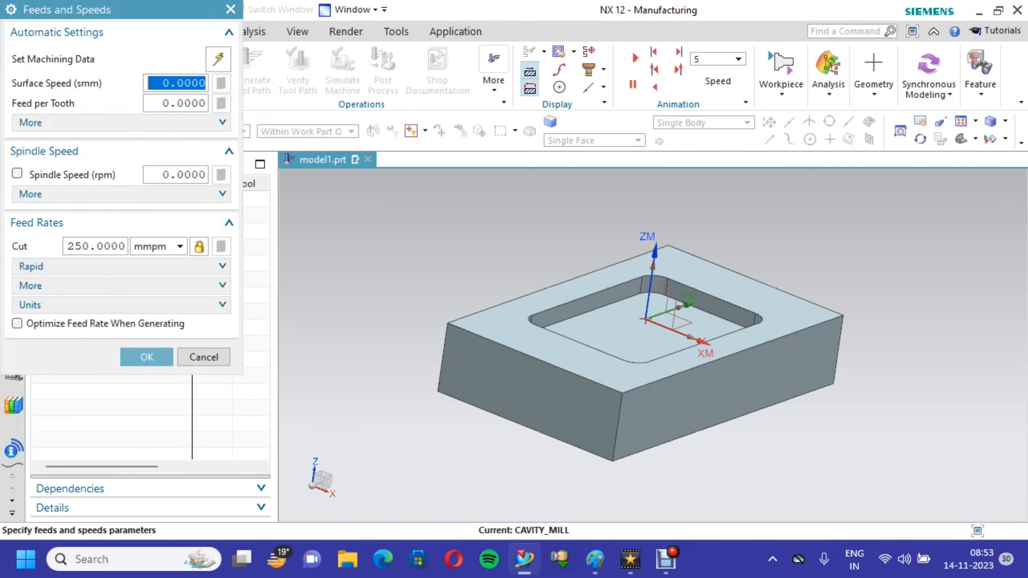
click(161, 84)
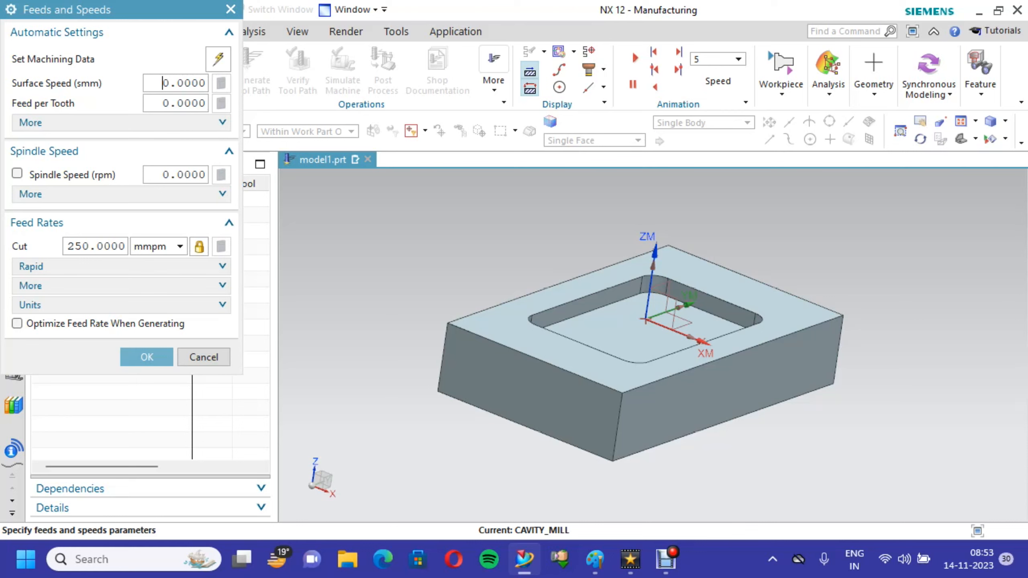
key(ctrl+a)
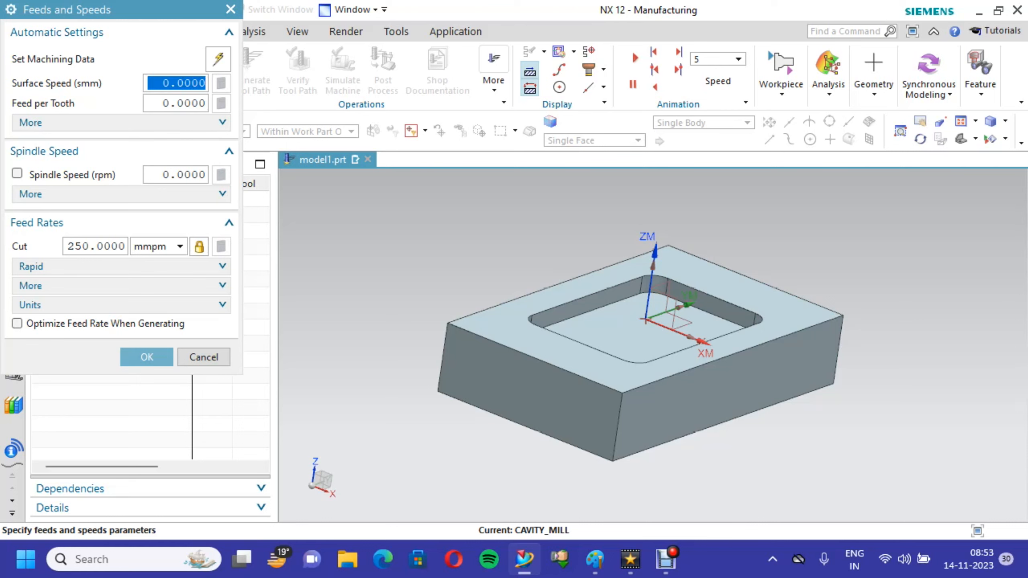
text(30)
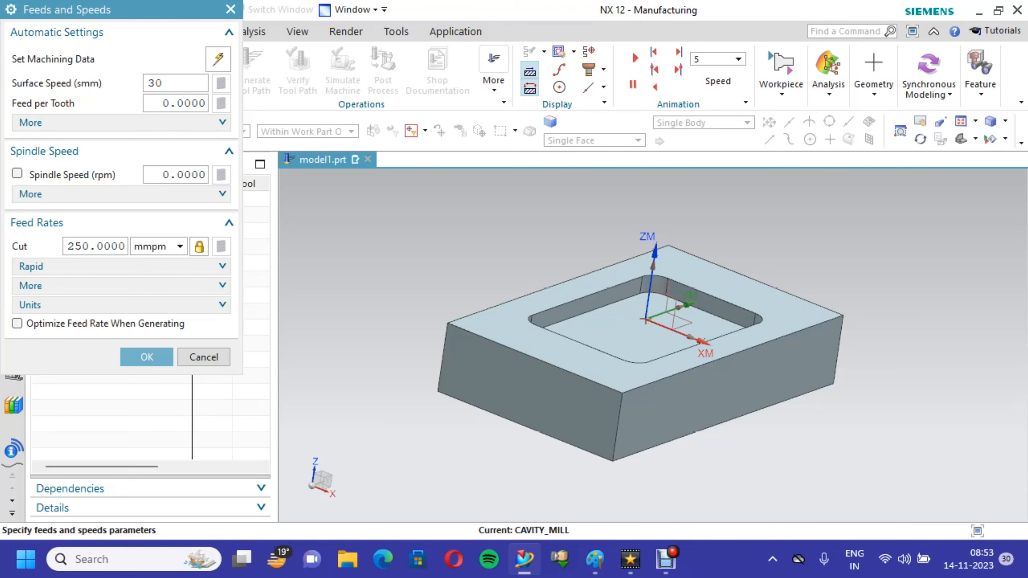
click(169, 103)
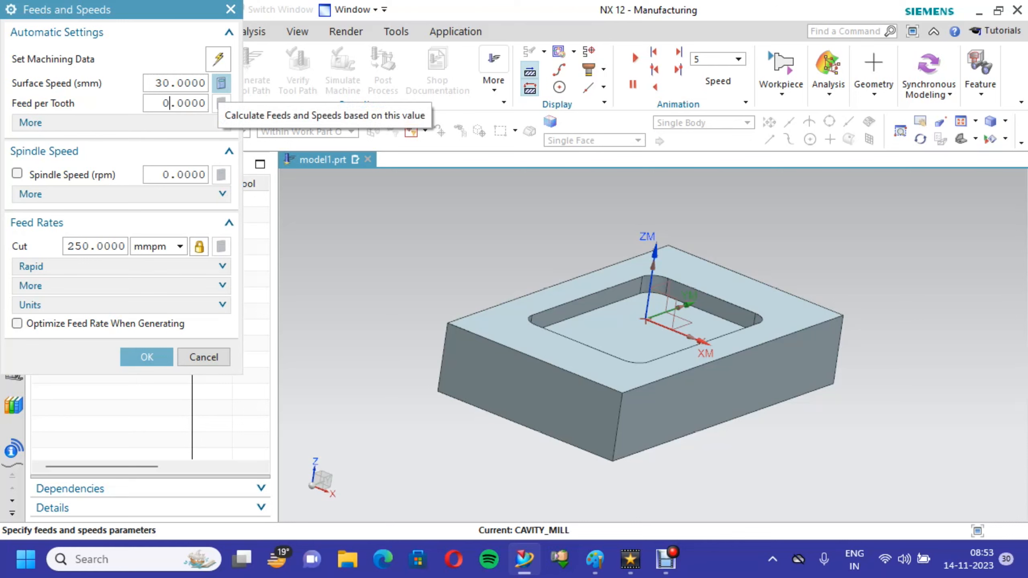
click(221, 83)
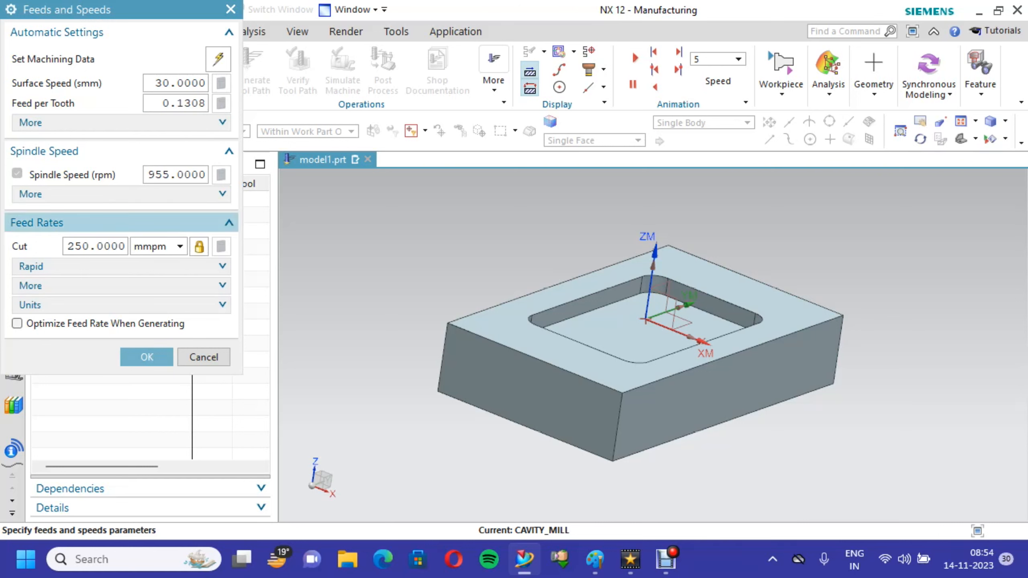
- Expand the rapid and additional feed rate settings and set the Engage feed rate to 150 %Cut
click(121, 266)
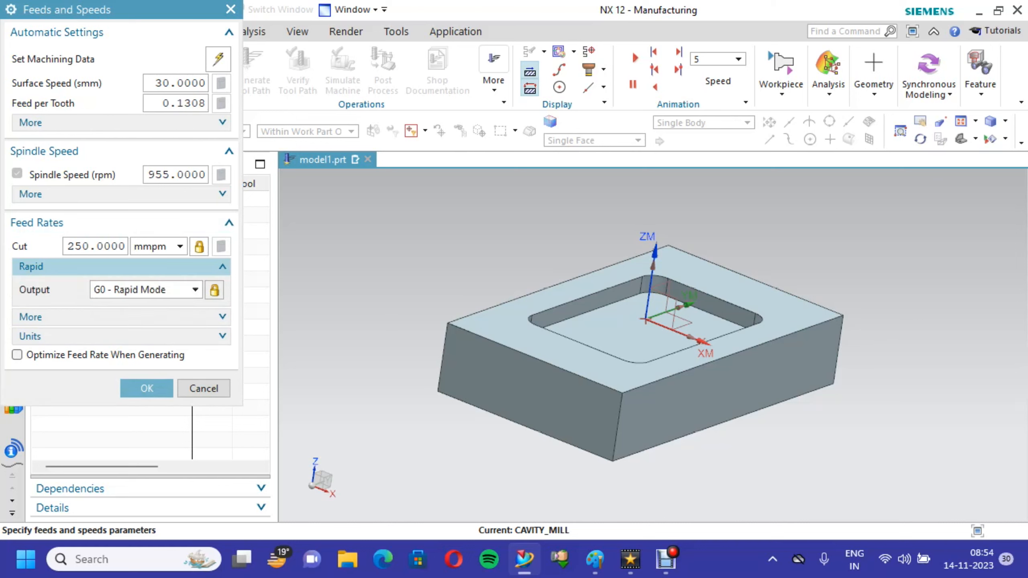
click(121, 317)
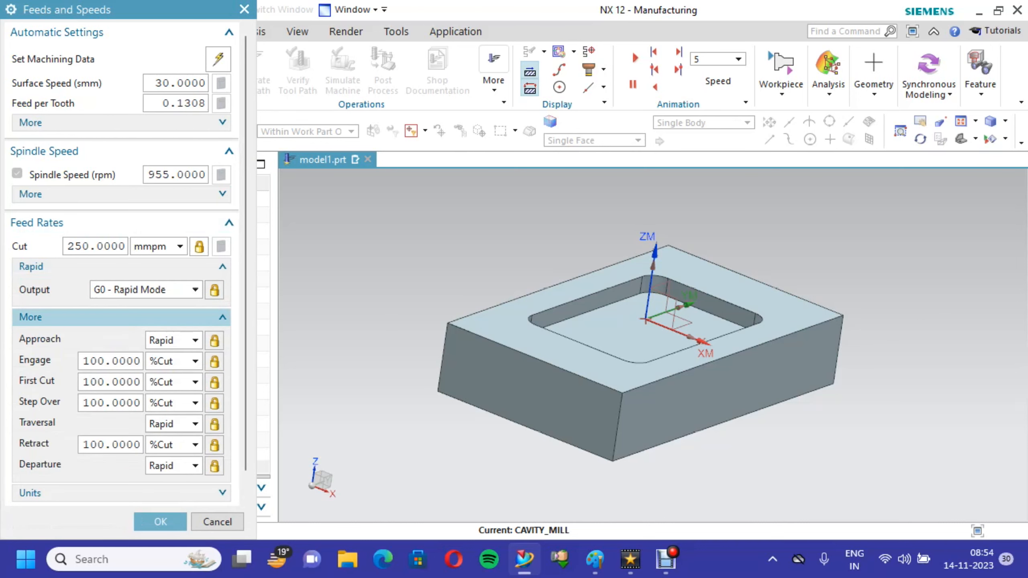
scroll(121, 263, down, 1)
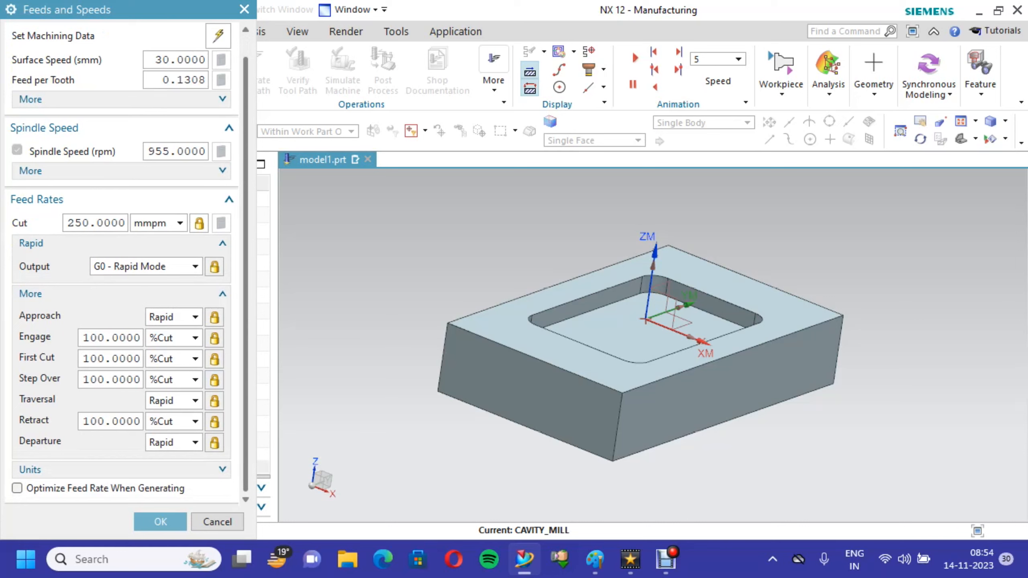
click(104, 359)
double_click(104, 338)
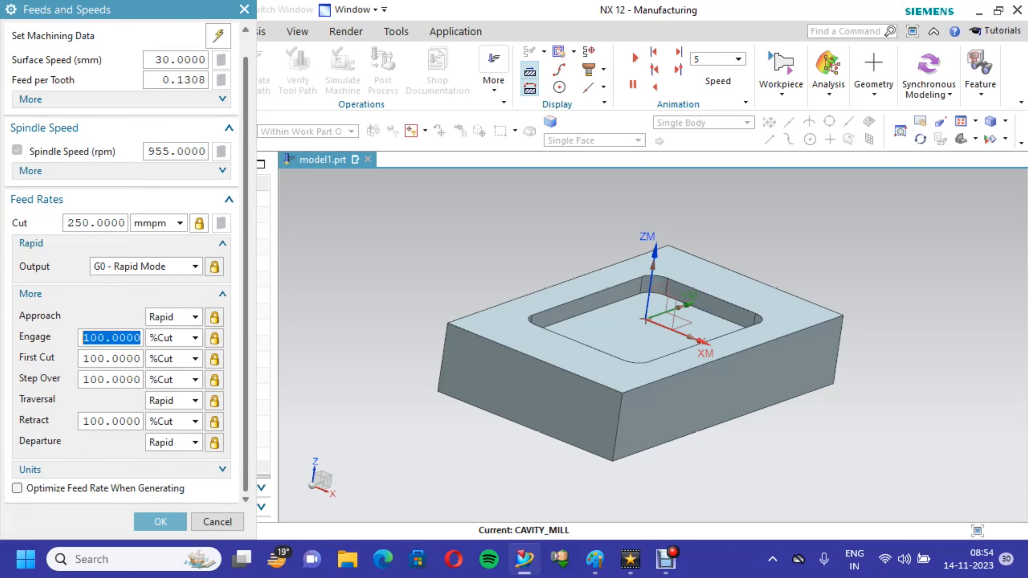
text(1)
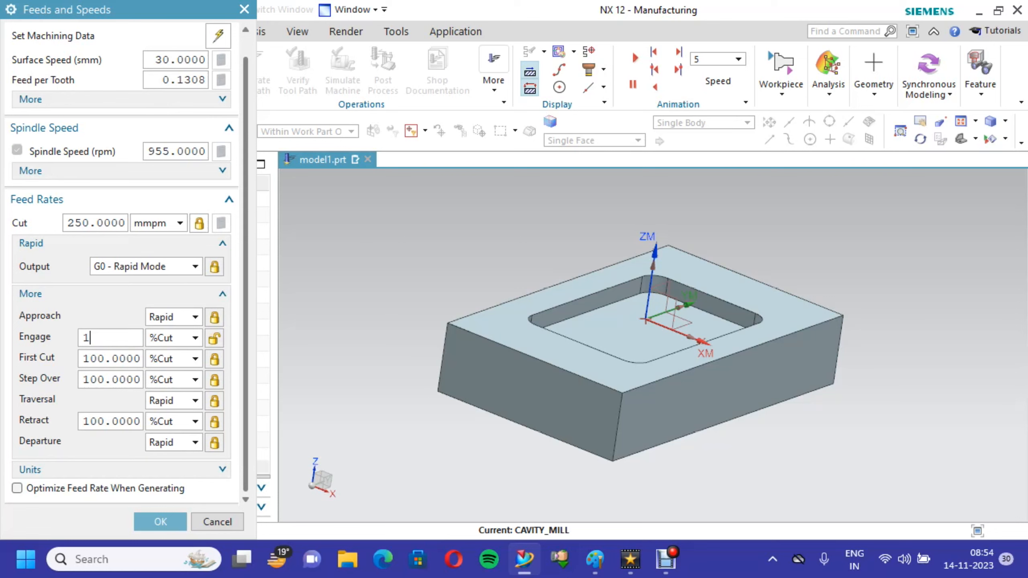
text(50)
- Set the First Cut and Step Over feed rates to 200 %Cut and the Retract feed rate to 500 %Cut
click(104, 359)
double_click(104, 359)
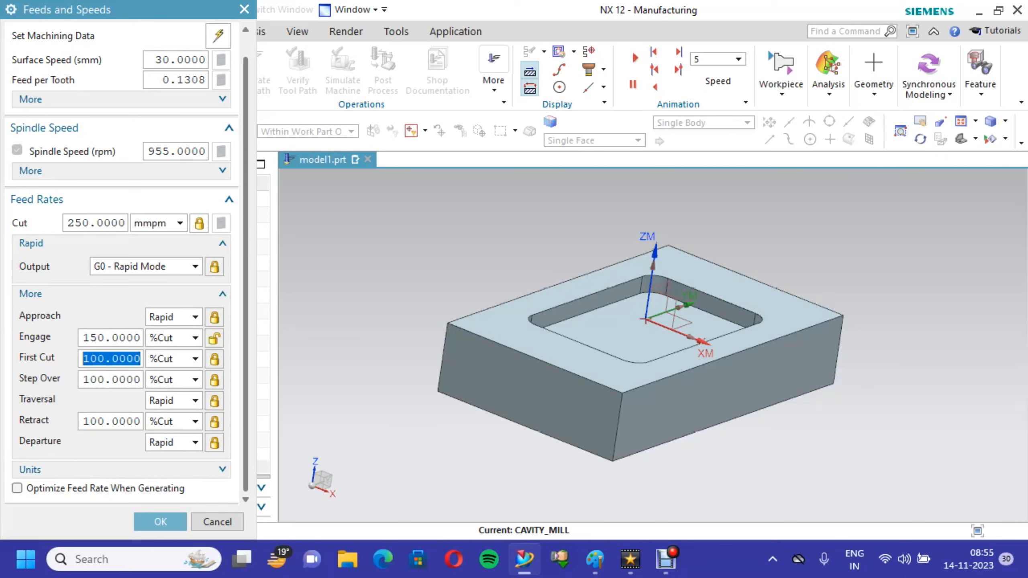
text(200)
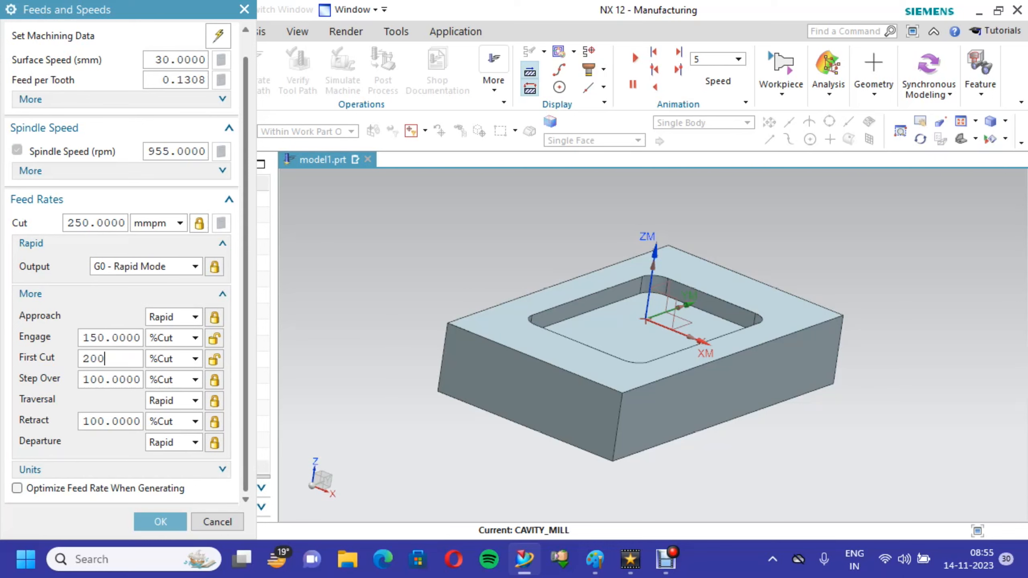
key(Tab)
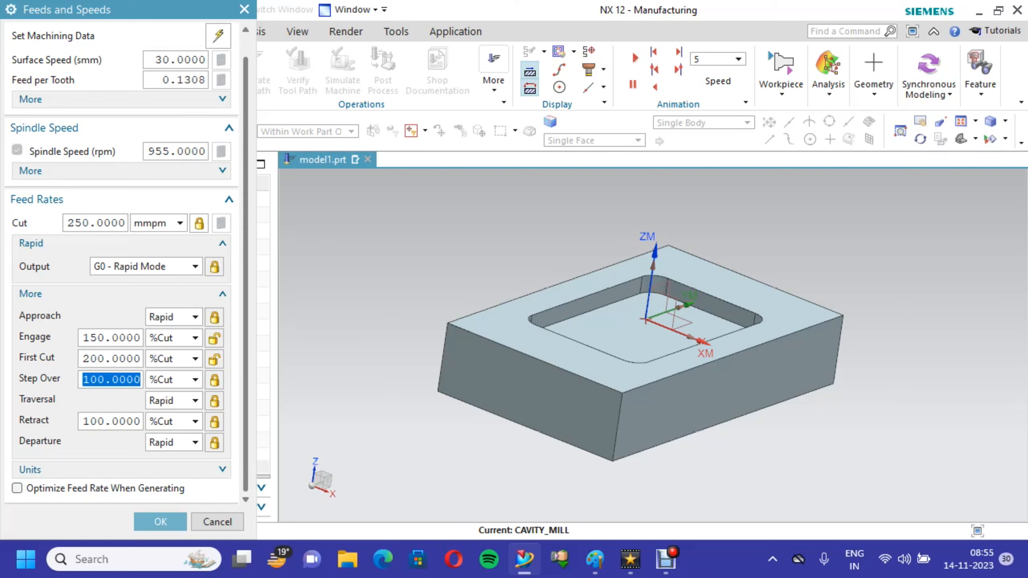
text(200)
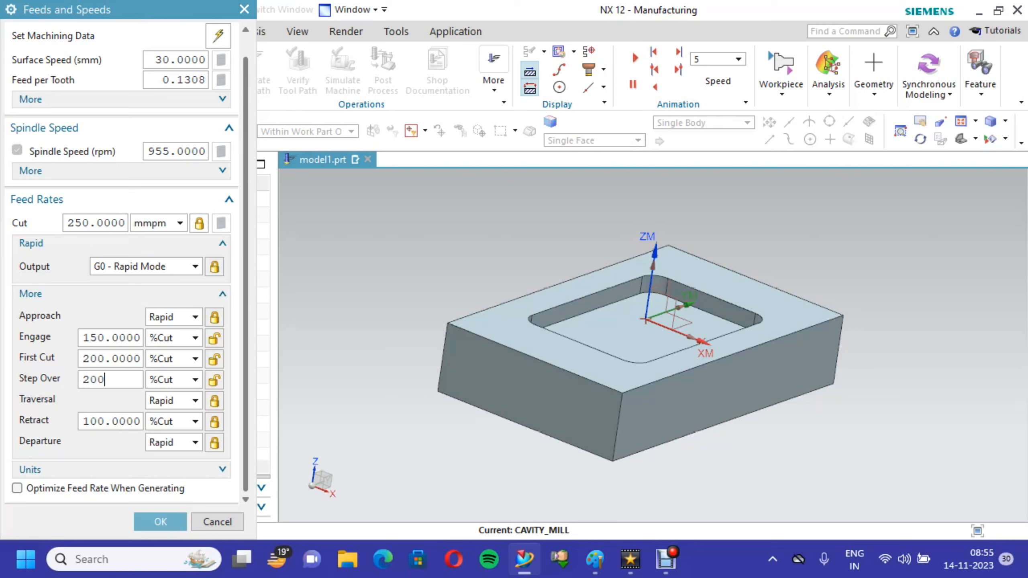
key(Tab)
text(500)
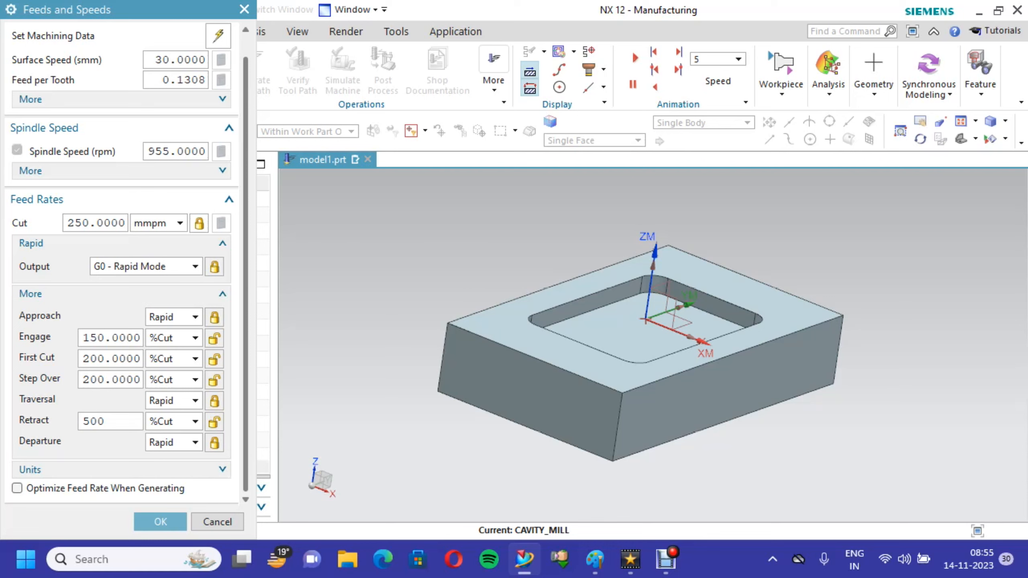
- Enable feed rate optimization when generating, with nominal cut depth 1 and nominal cut width 5, and accept the feeds and speeds
click(16, 488)
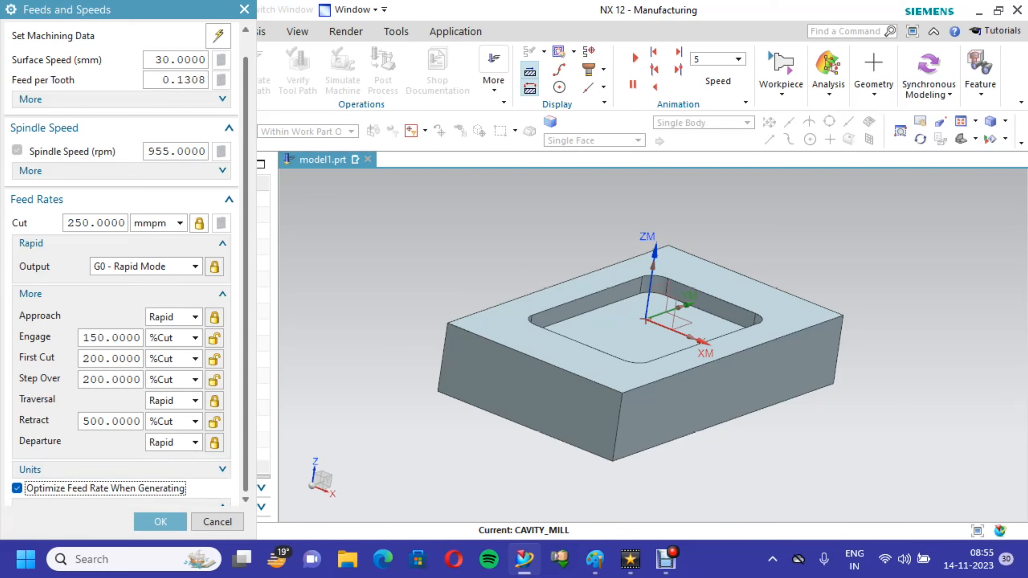
scroll(122, 263, down, 9)
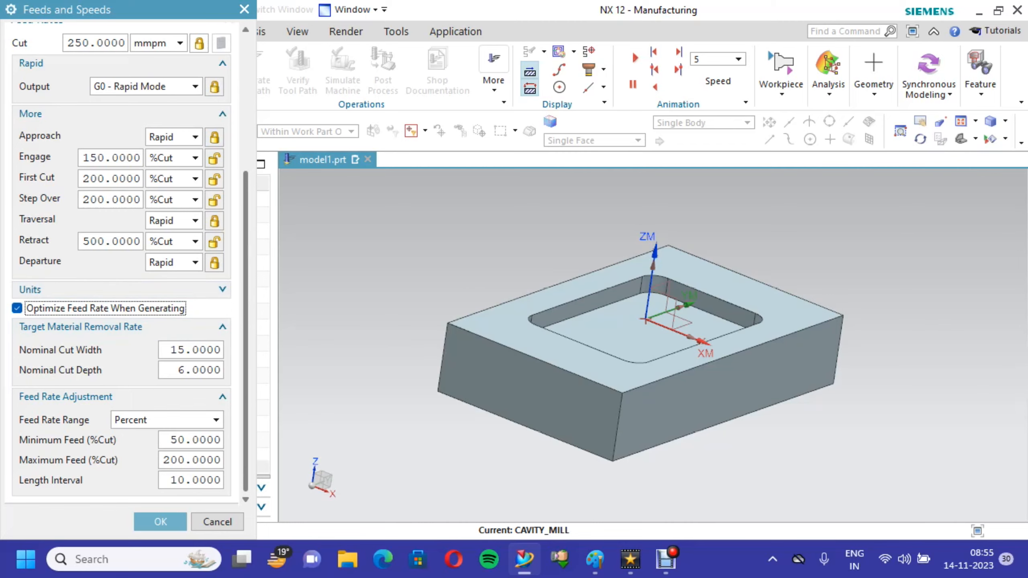
scroll(121, 263, up, 5)
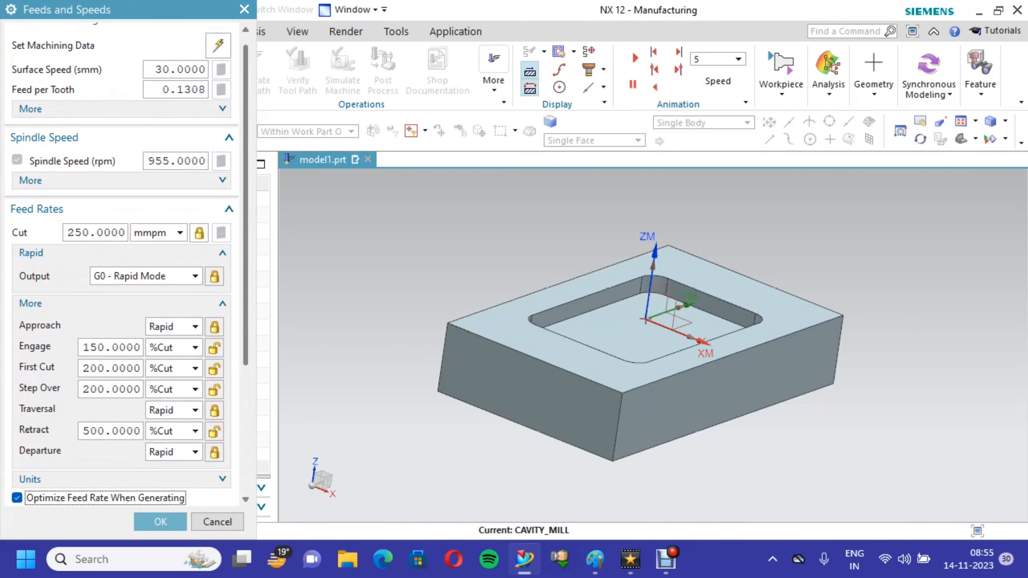
scroll(121, 263, down, 5)
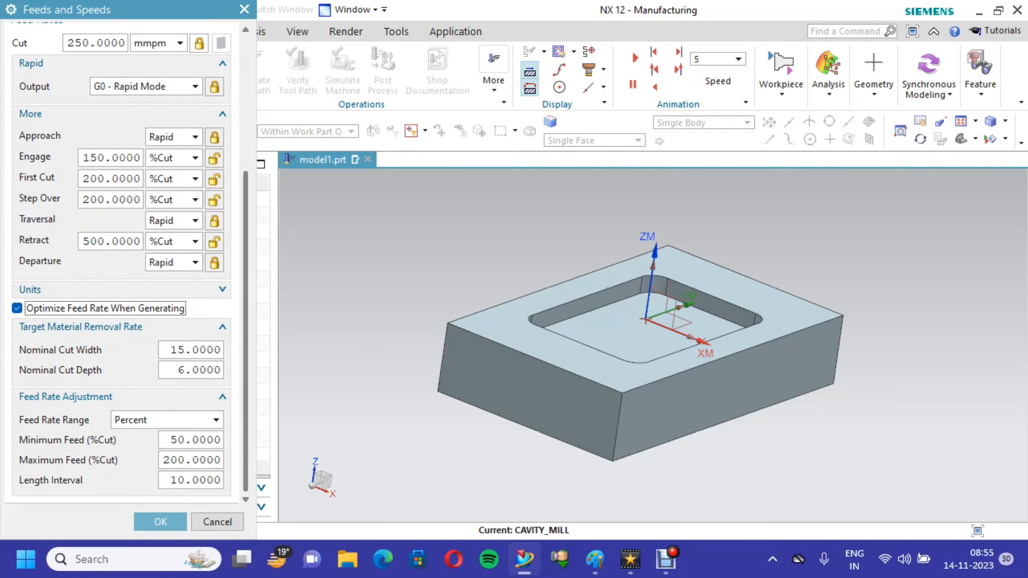
drag(221, 370, 163, 370)
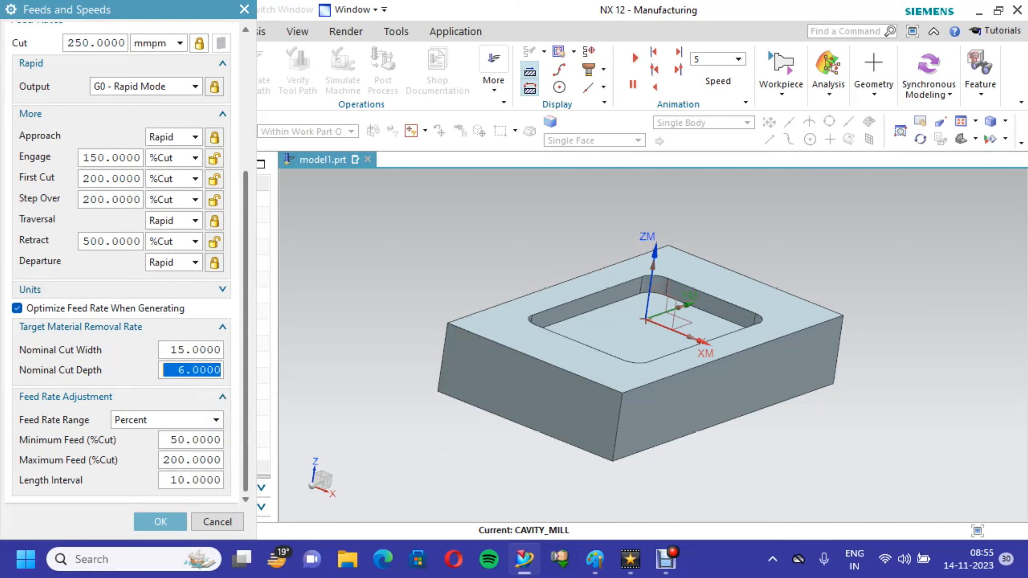
text(1)
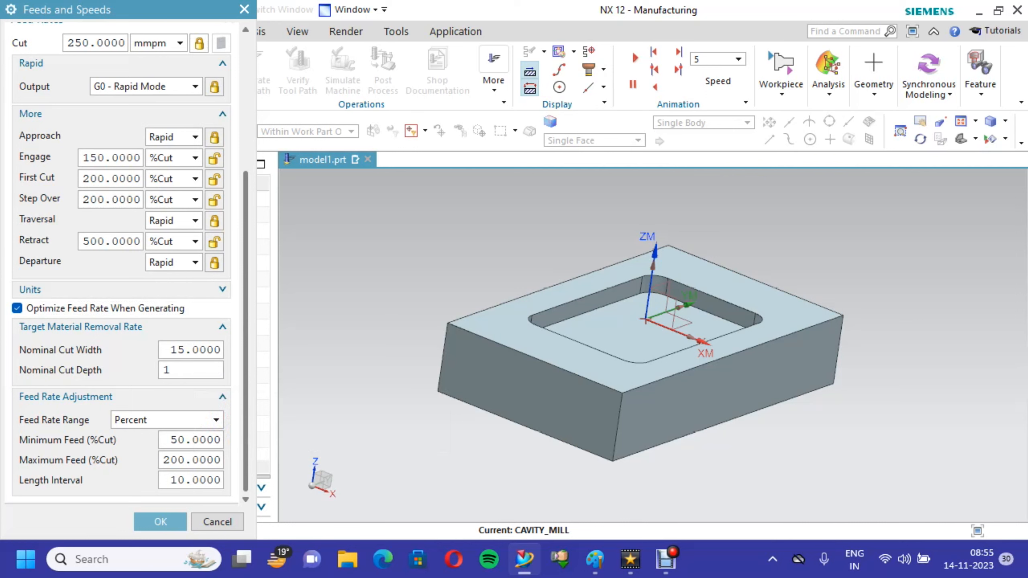
click(191, 350)
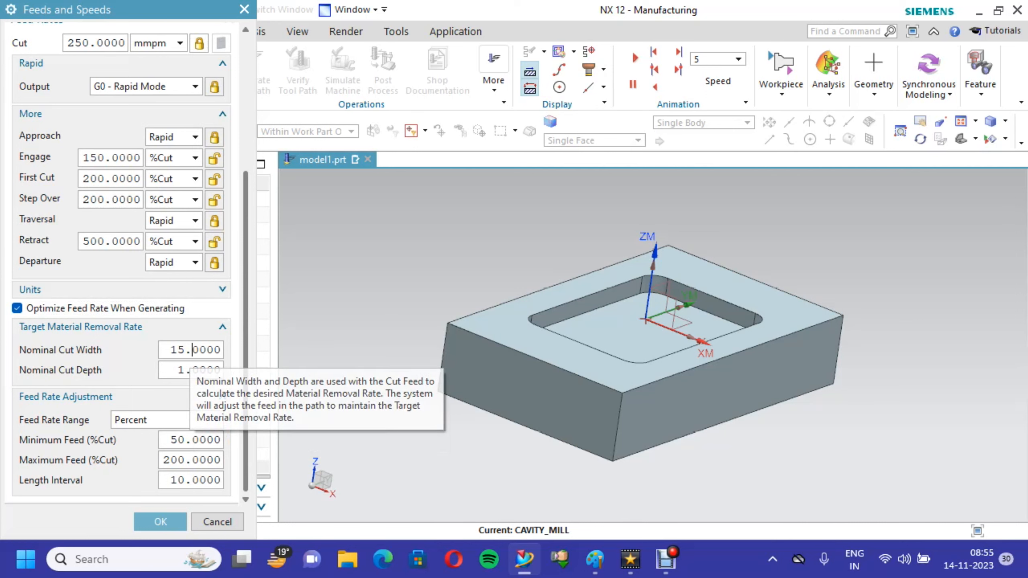
double_click(192, 350)
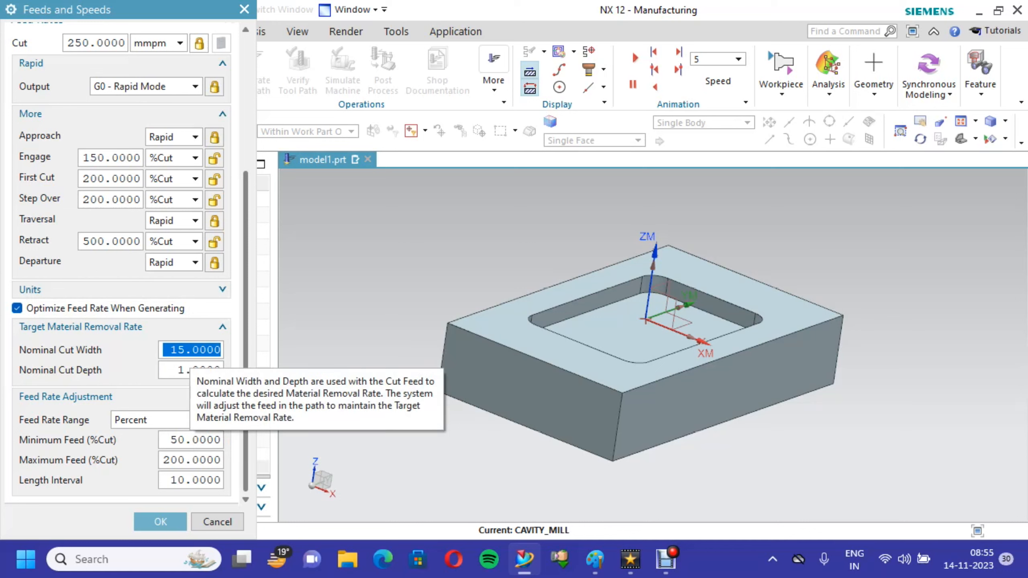
text(5)
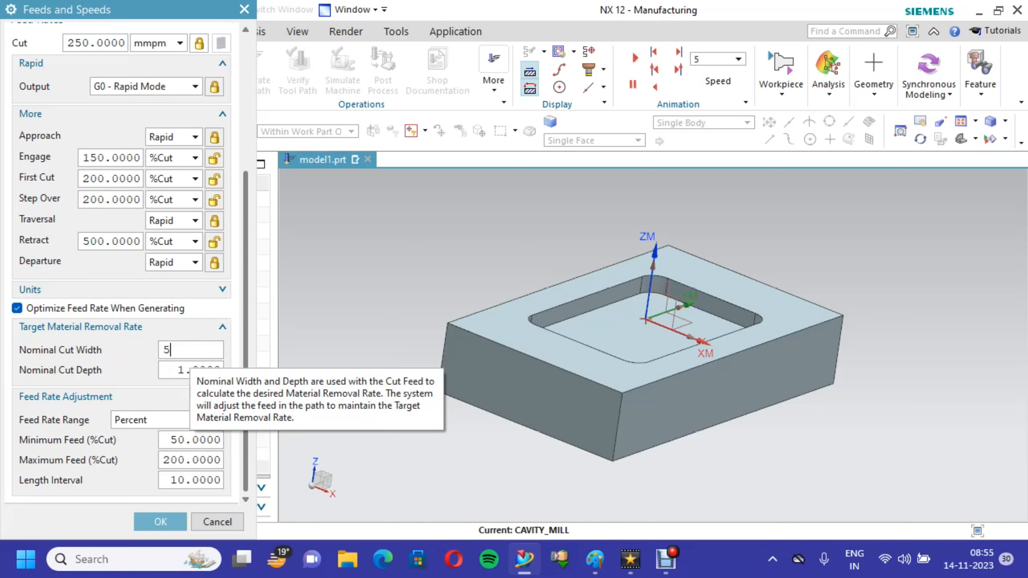
key(Return)
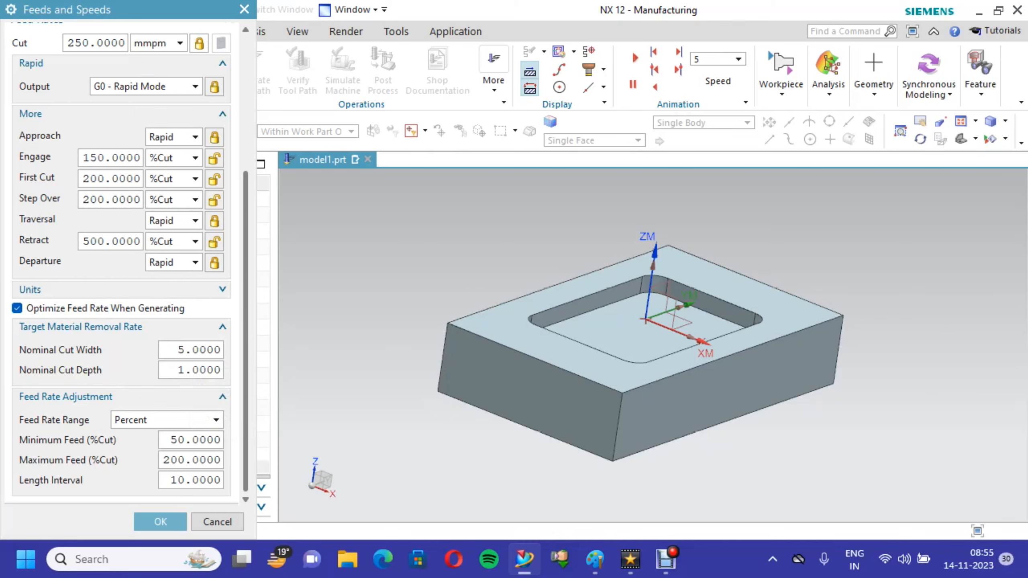
click(160, 522)
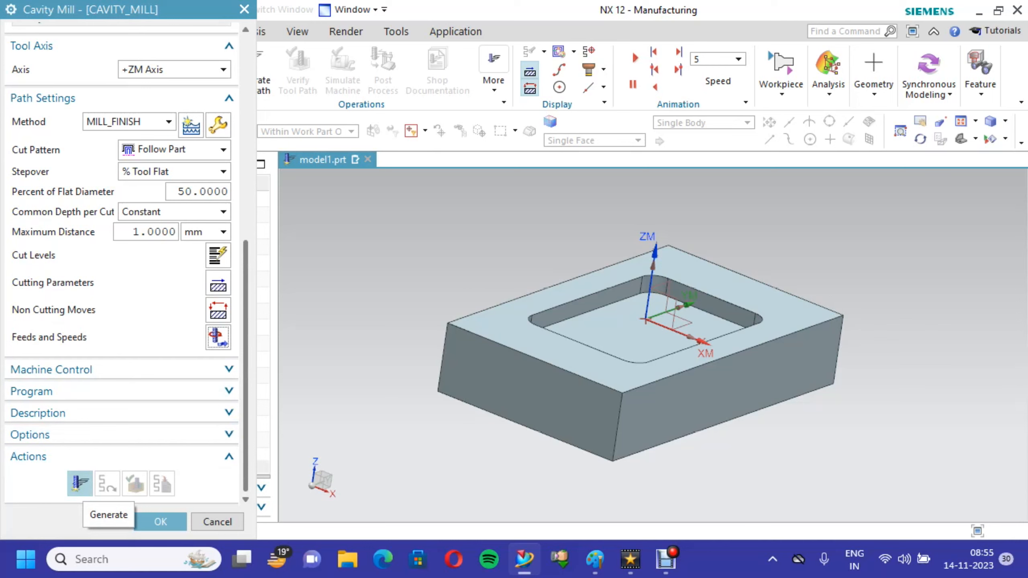
- Generate the Cavity Mill tool path and orient the model to the Isometric view
click(80, 483)
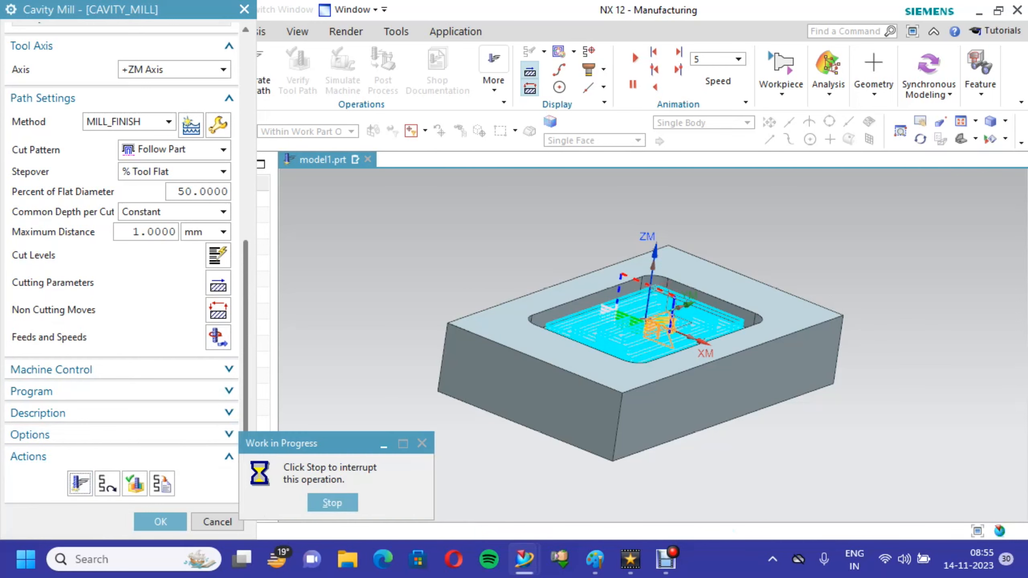
right_click(410, 186)
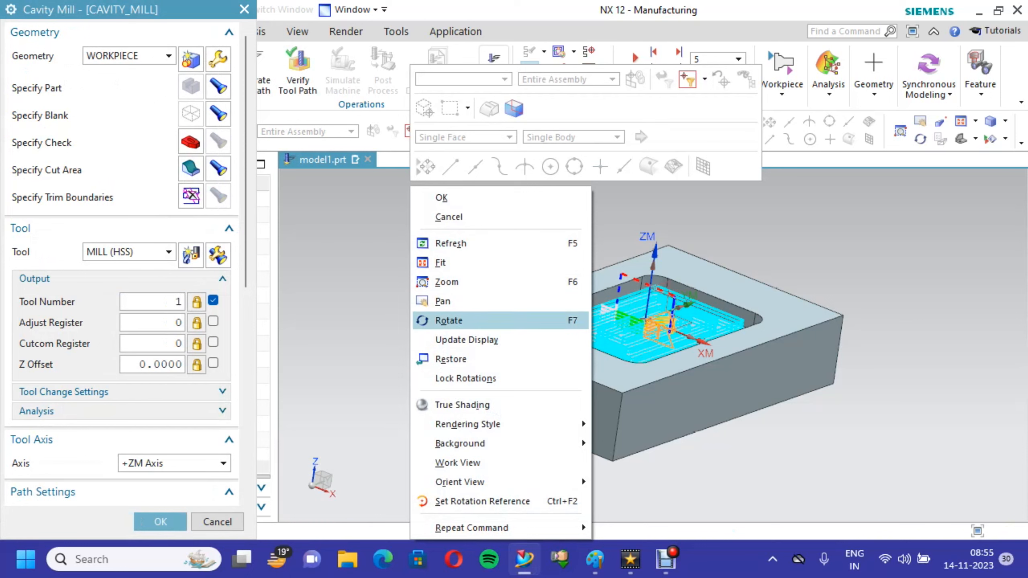
mouse_move(485, 482)
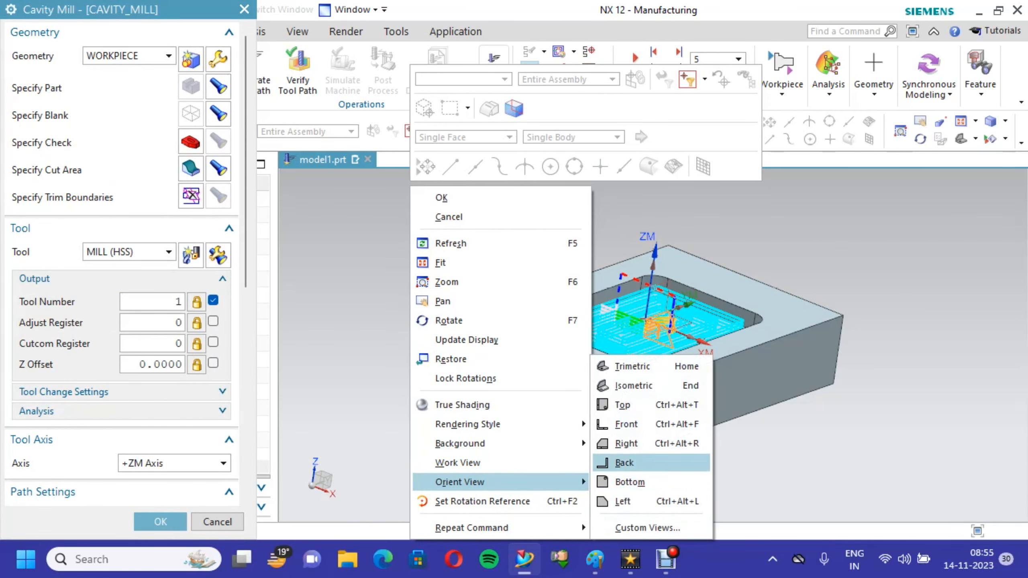
click(631, 385)
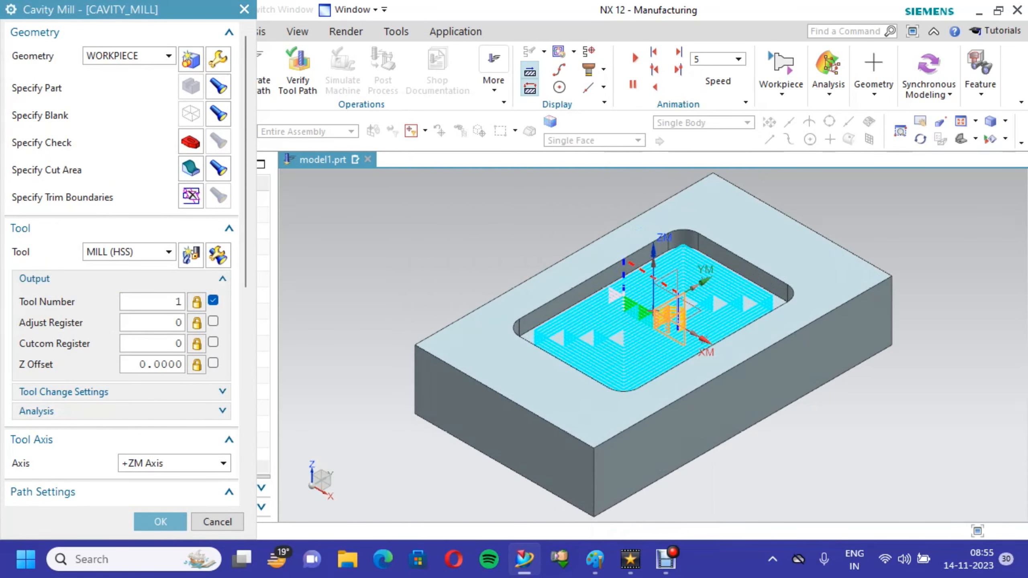
- Open the tool path verification in 3D Dynamic mode and set the animation speed to 2
scroll(638, 387, down, 1)
drag(246, 194, 246, 390)
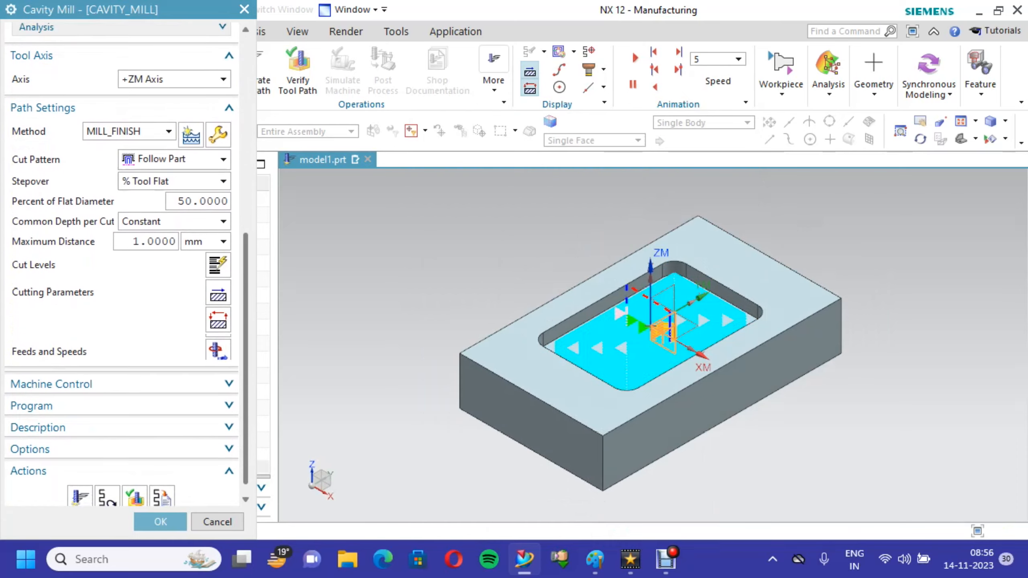
click(135, 483)
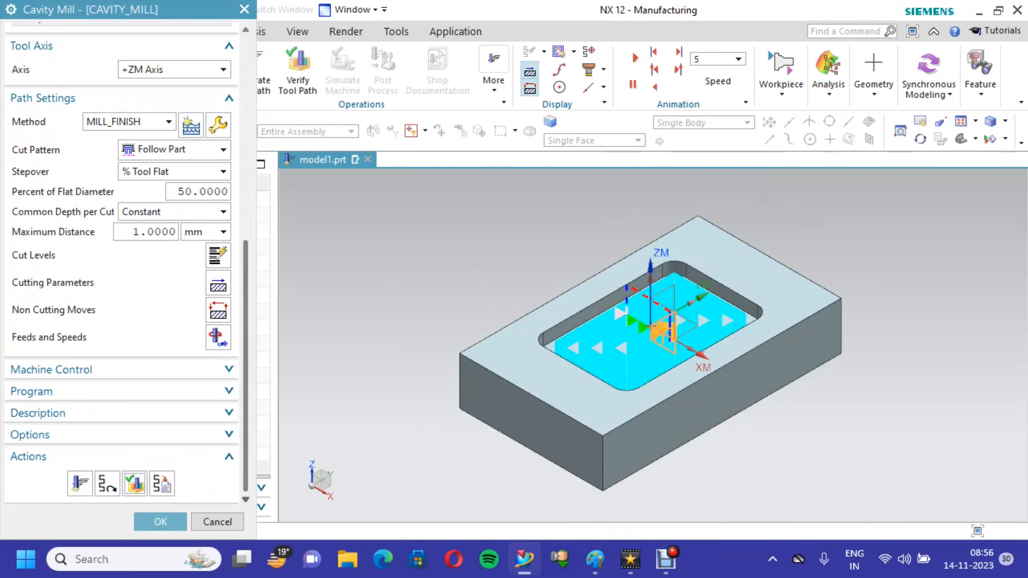
click(84, 138)
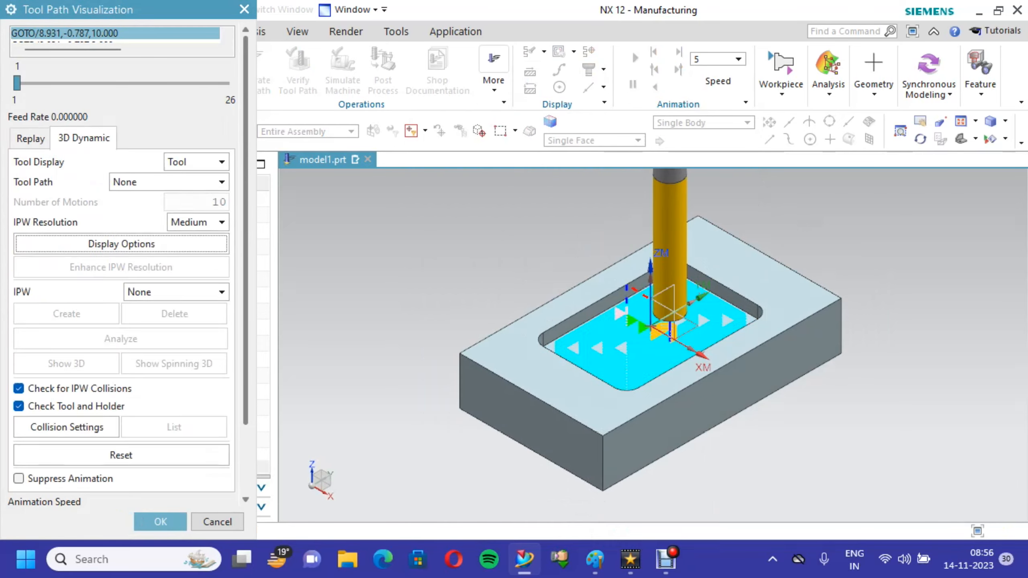
scroll(121, 284, down, 3)
drag(226, 450, 40, 450)
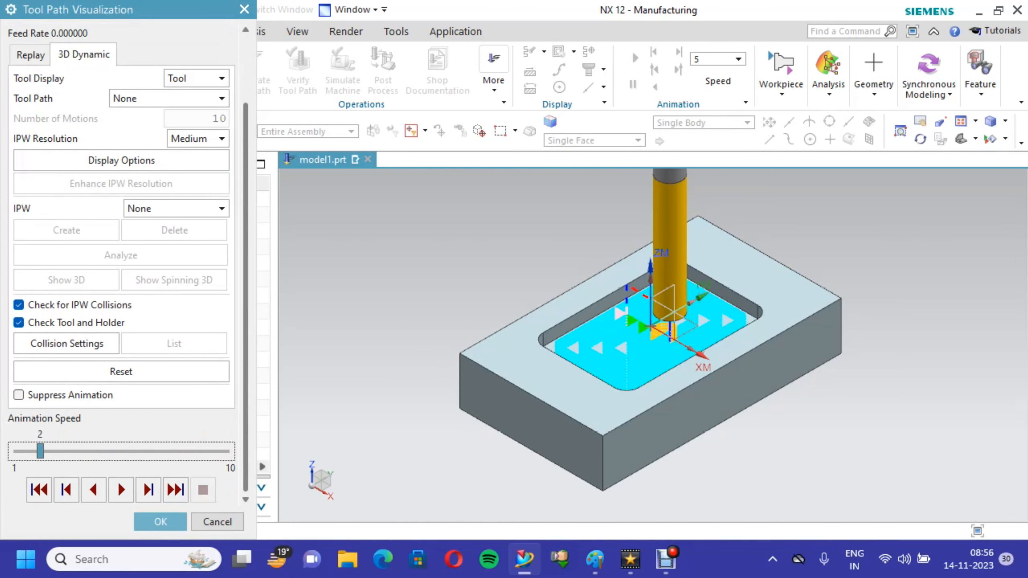
- Play the 3D material removal simulation, analyze the in-process workpiece, and accept the analysis
click(121, 489)
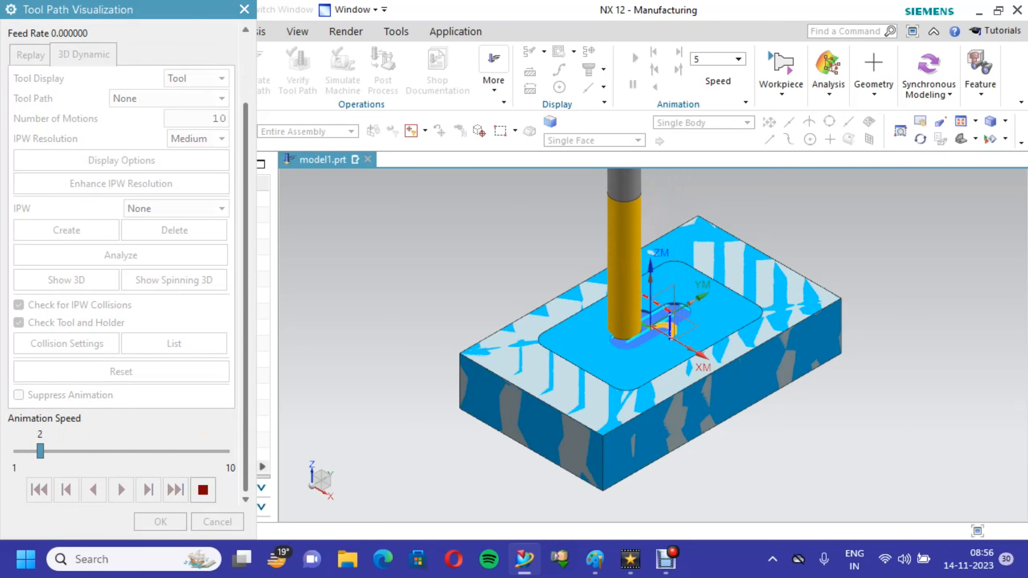
scroll(661, 356, up, 2)
scroll(660, 349, up, 2)
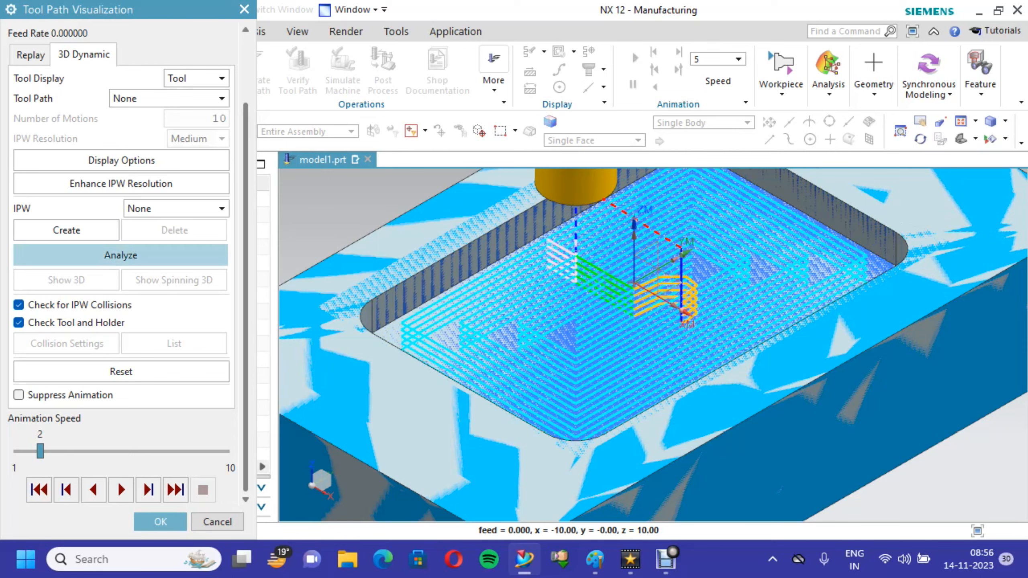
click(120, 255)
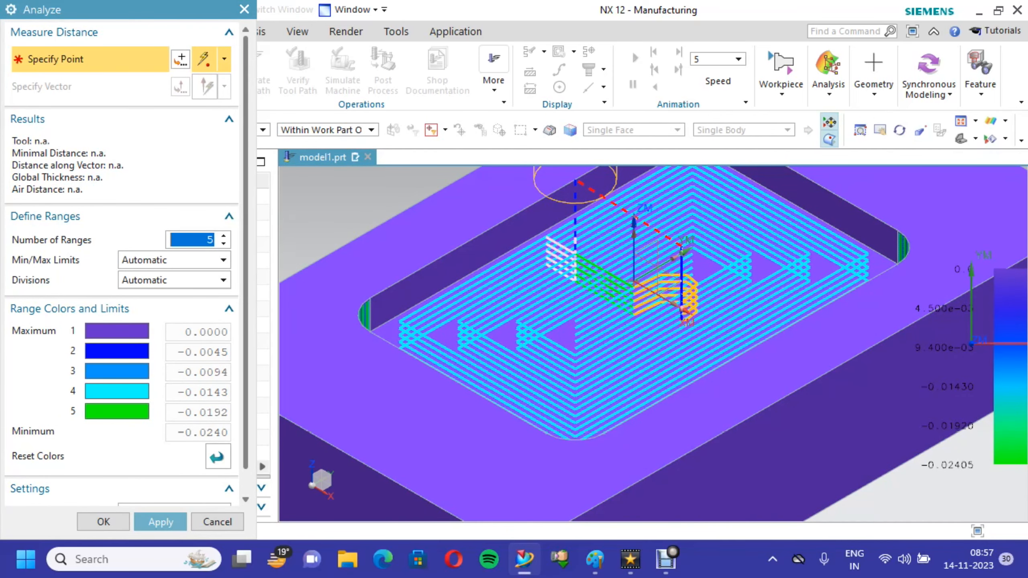
scroll(482, 320, down, 1)
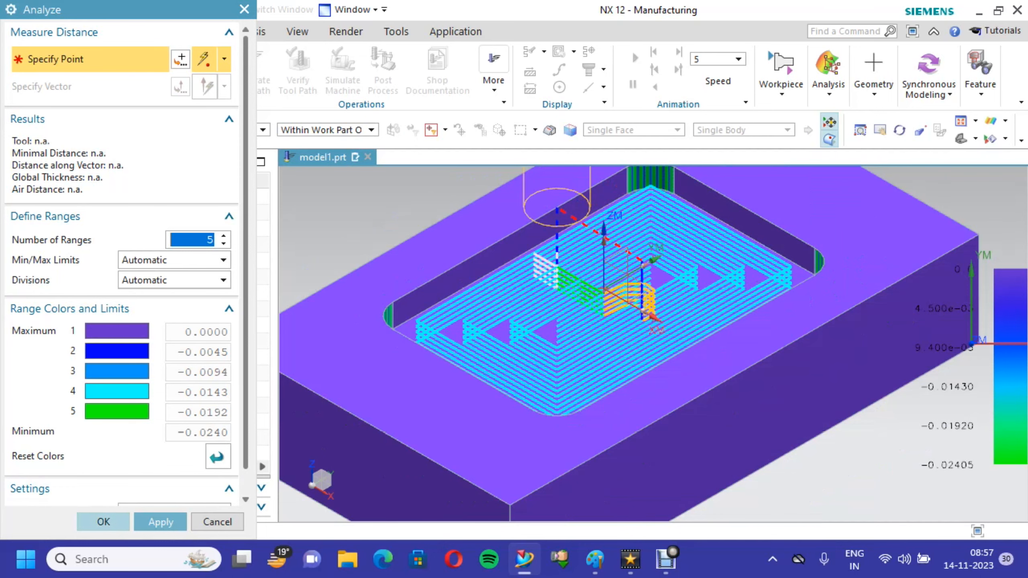
click(103, 521)
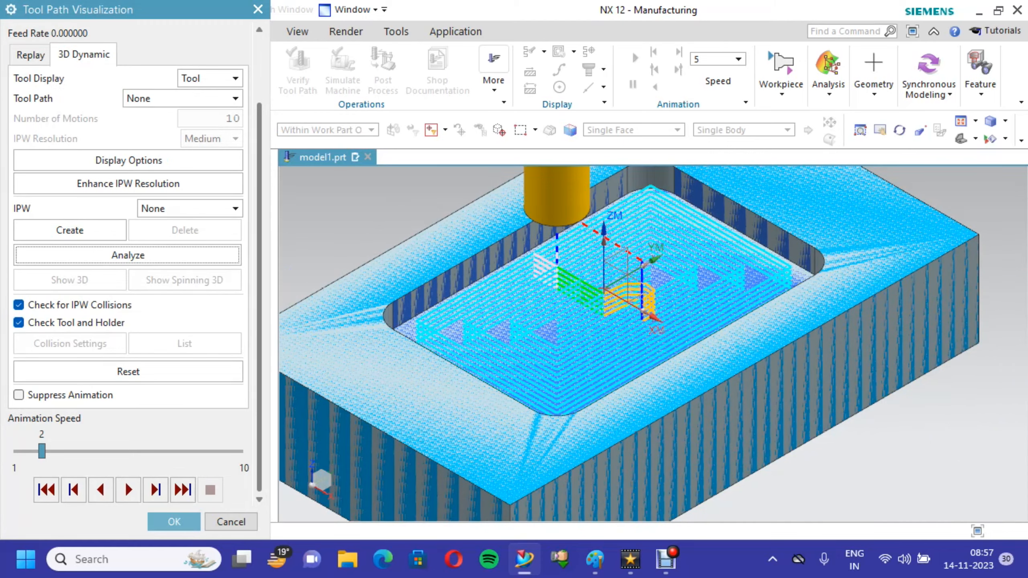
- Accept the tool path visualization and the Cavity Mill operation, and save the part
click(174, 521)
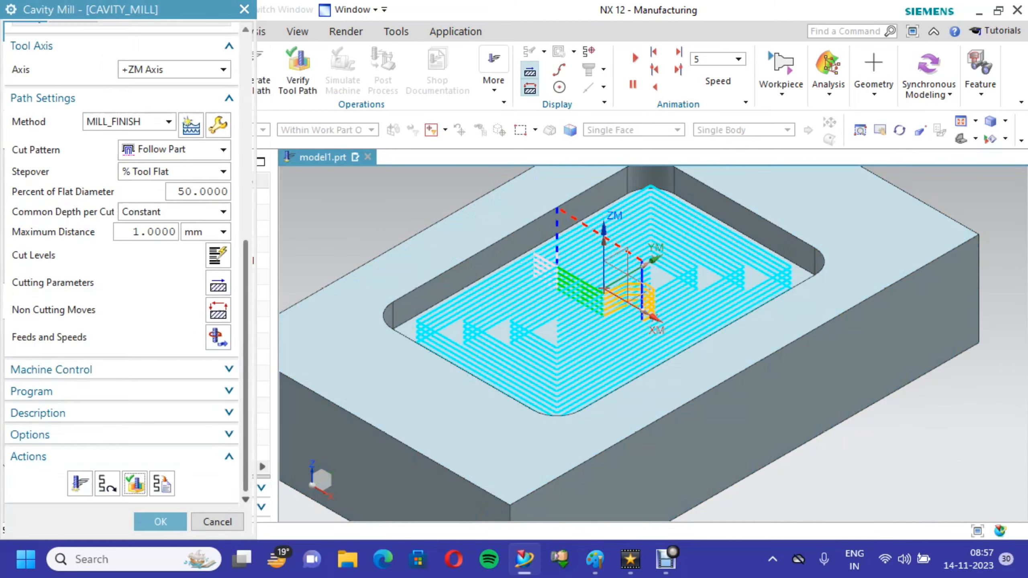
click(160, 521)
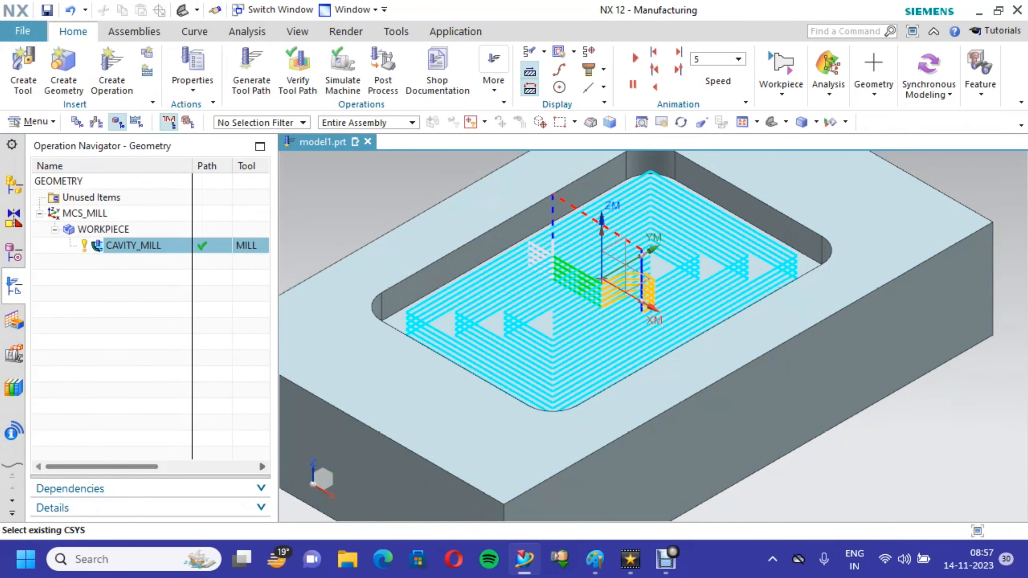
click(47, 9)
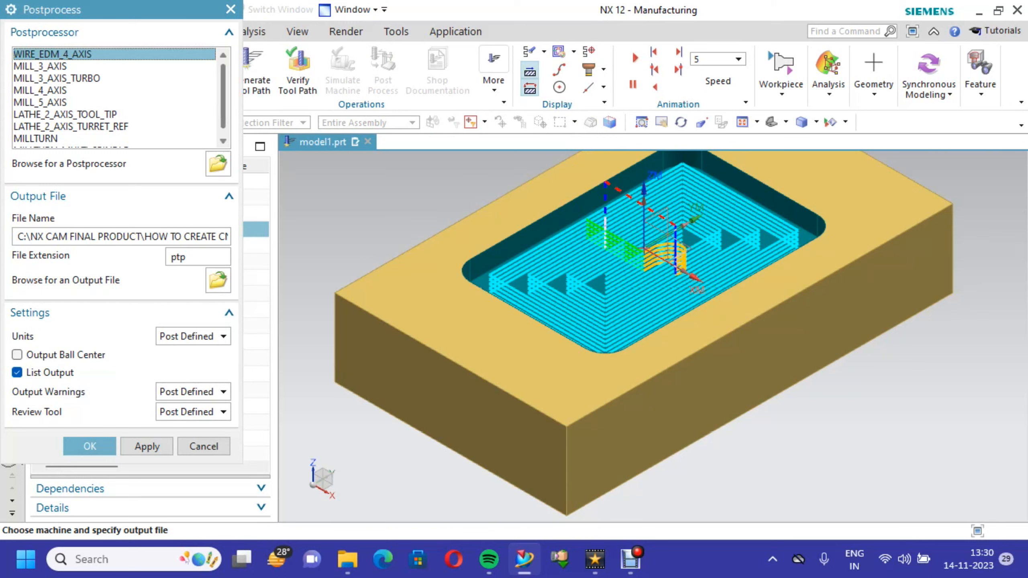
- Load the mill3ax.pui postprocessor for postprocessing the Cavity Mill operation
click(223, 141)
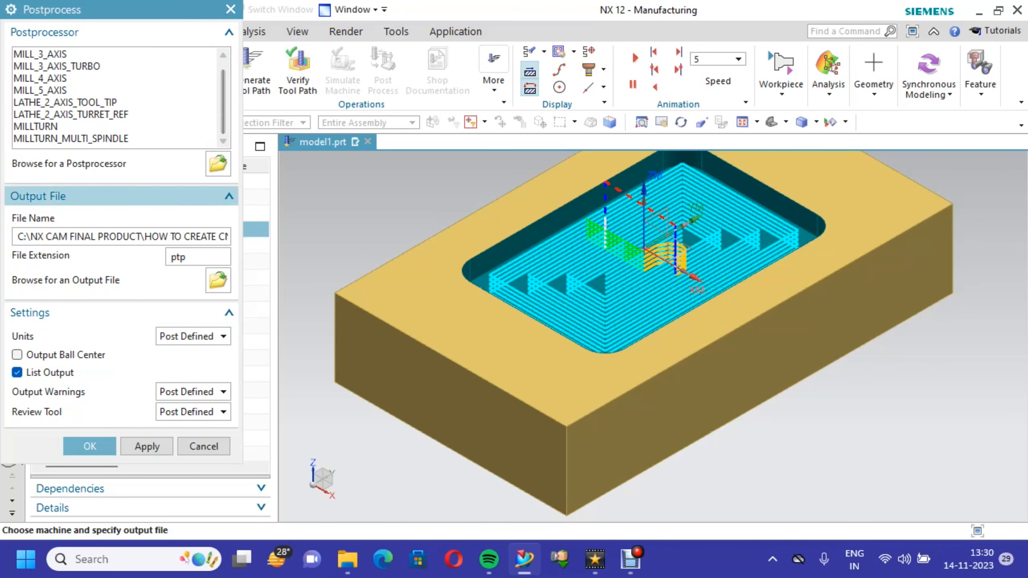
click(218, 164)
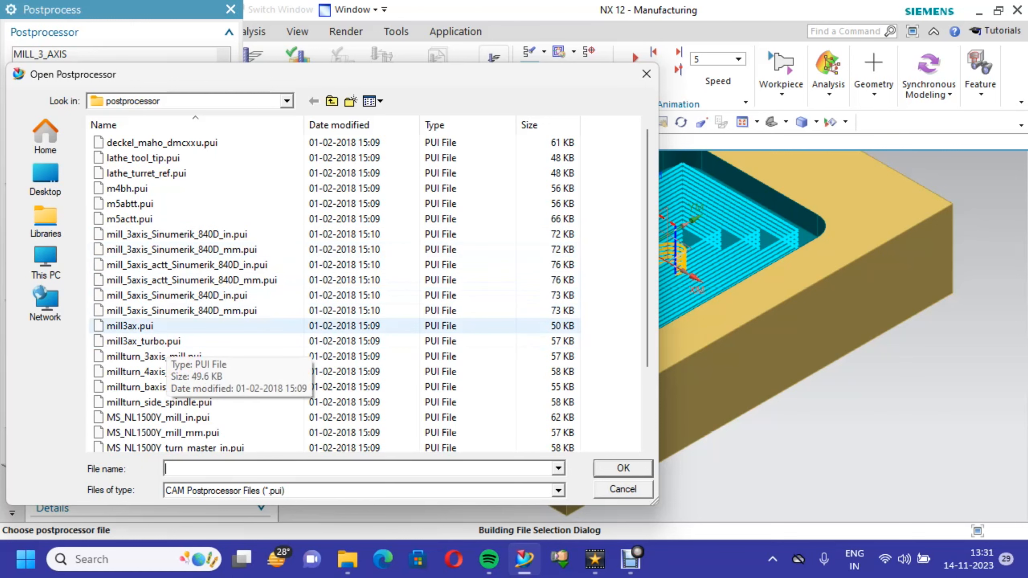
click(163, 327)
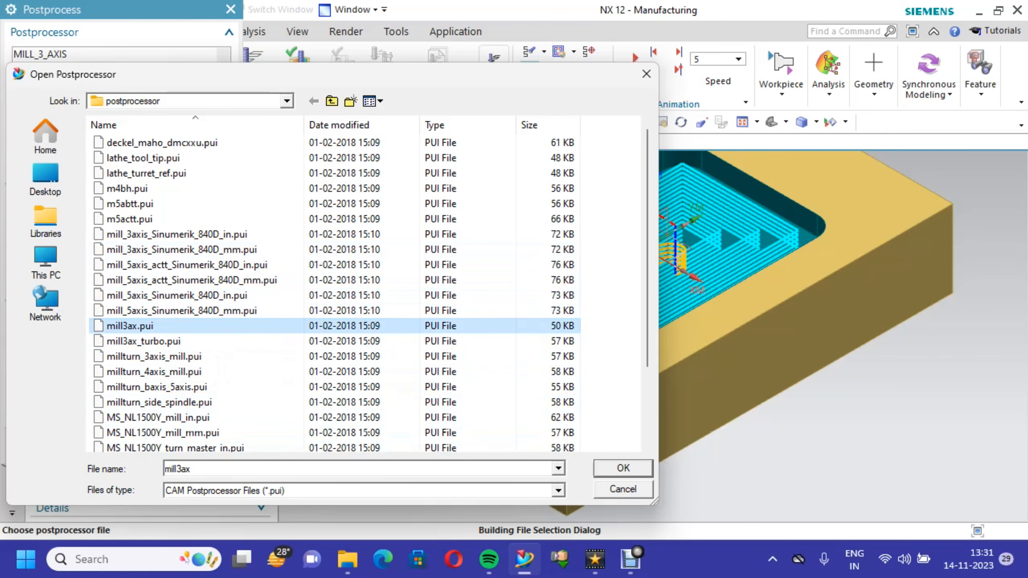
click(622, 468)
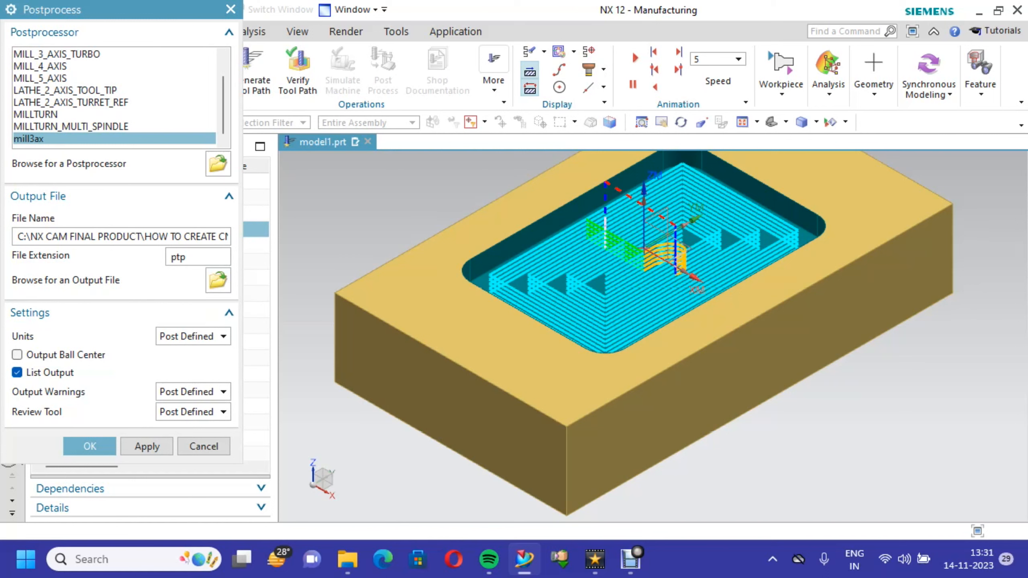
- Set the output units to Metric/PART and postprocess the operation, continuing despite the units mismatch
click(194, 336)
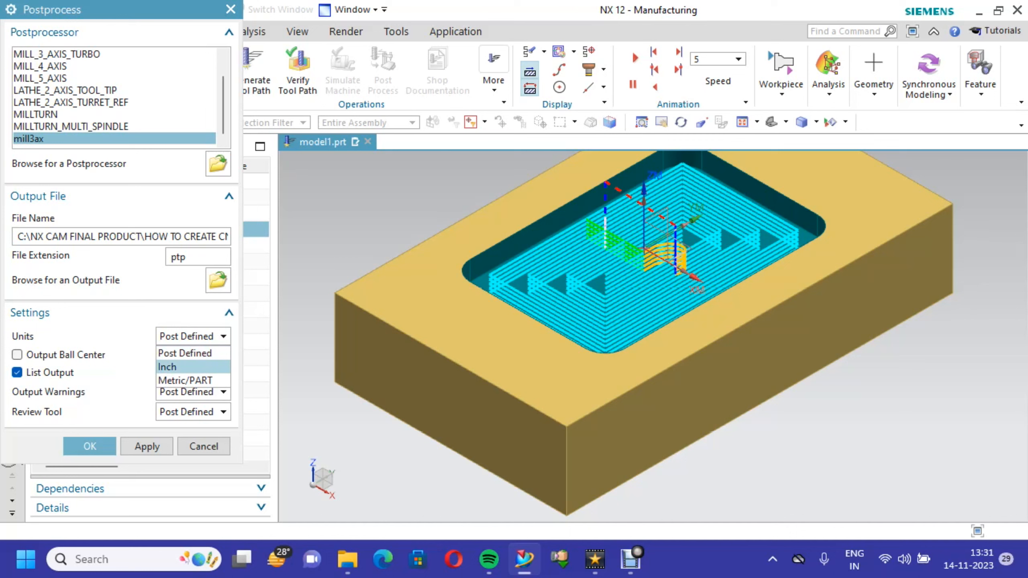
click(185, 381)
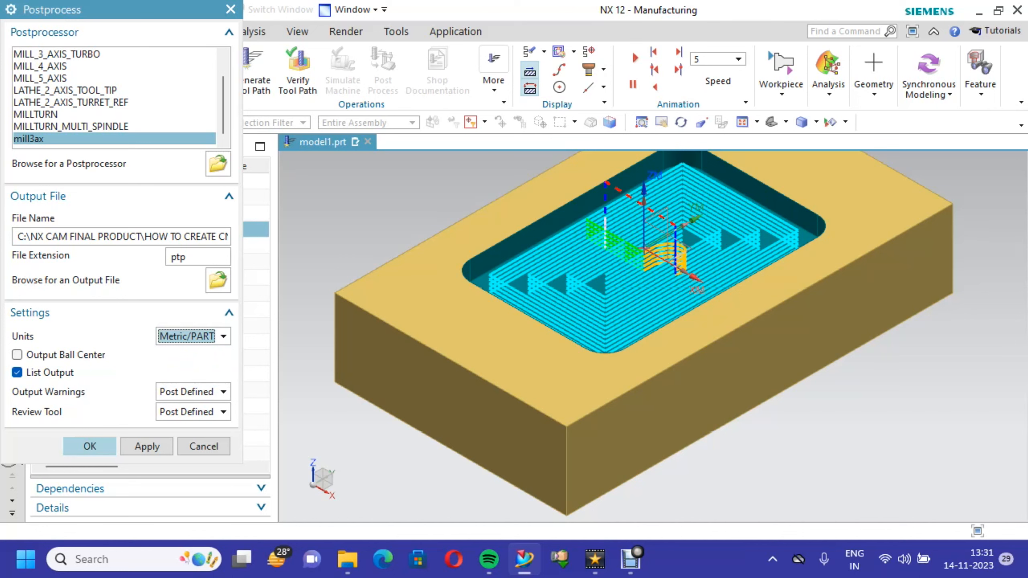
click(90, 446)
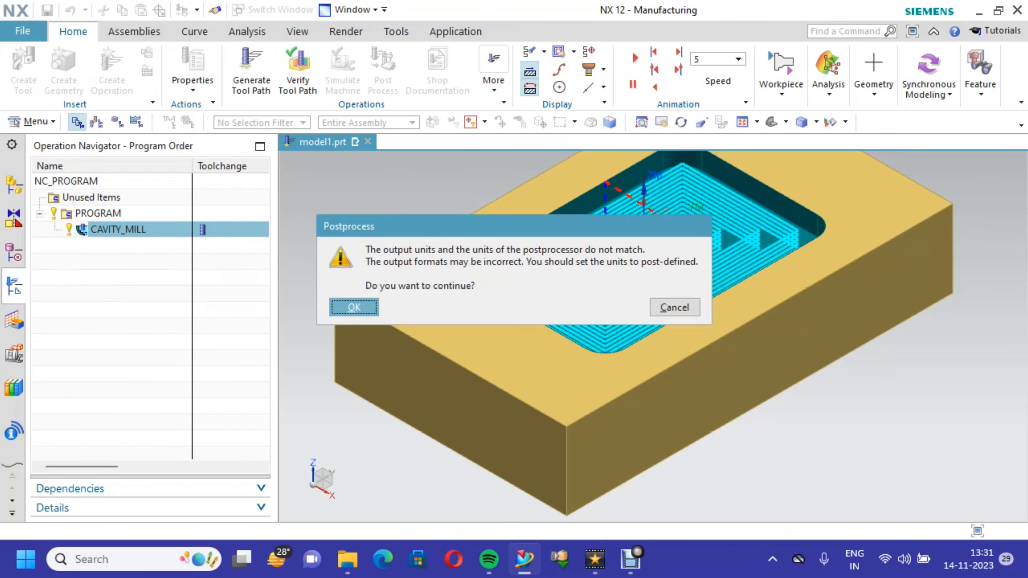
key(Return)
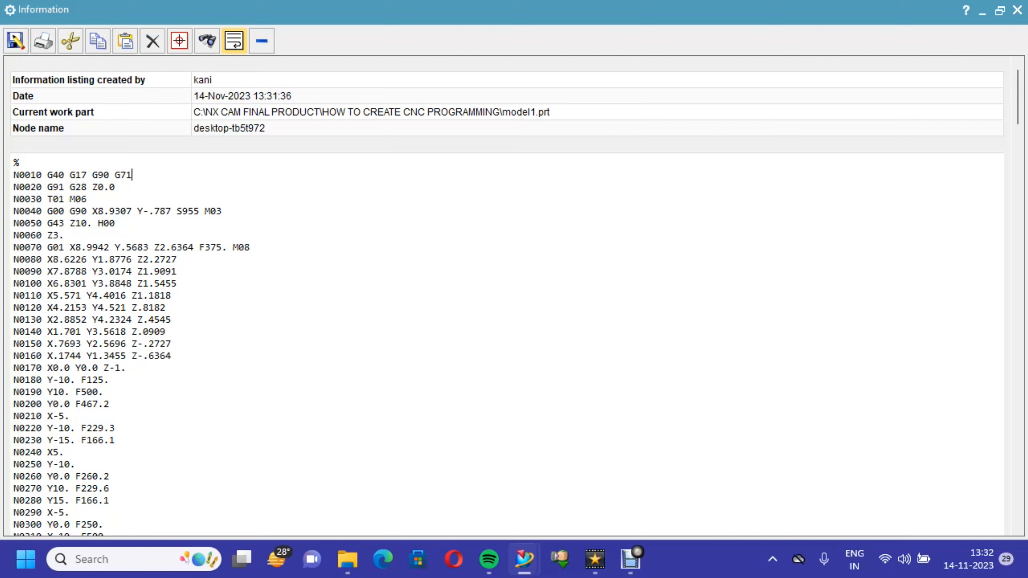
- Change the tool length offset in line N0050 of the NC program listing to H50
click(65, 186)
click(87, 199)
click(88, 223)
drag(103, 224, 114, 223)
click(115, 224)
key(BackSpace)
key(BackSpace)
text(50)
click(251, 247)
- Add the line "n2810 M30" after the M02 block at the end of the NC program listing
scroll(506, 296, down, 8)
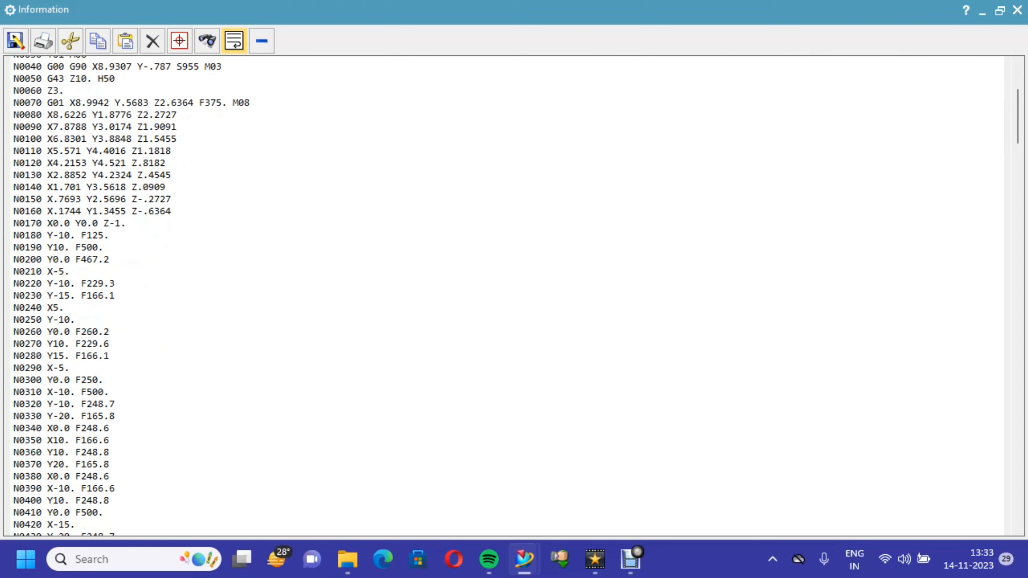
scroll(506, 296, down, 17)
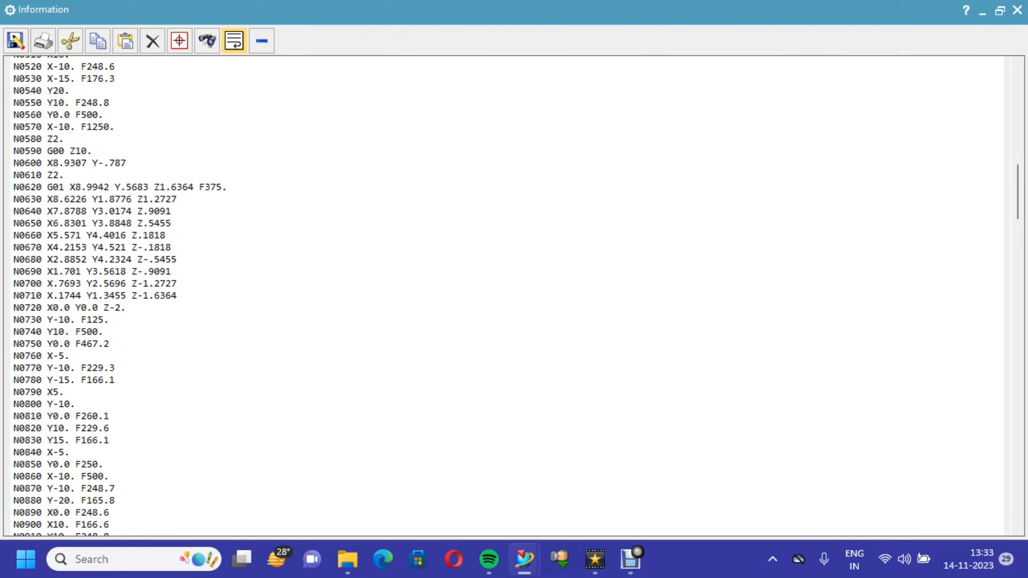
scroll(507, 297, down, 19)
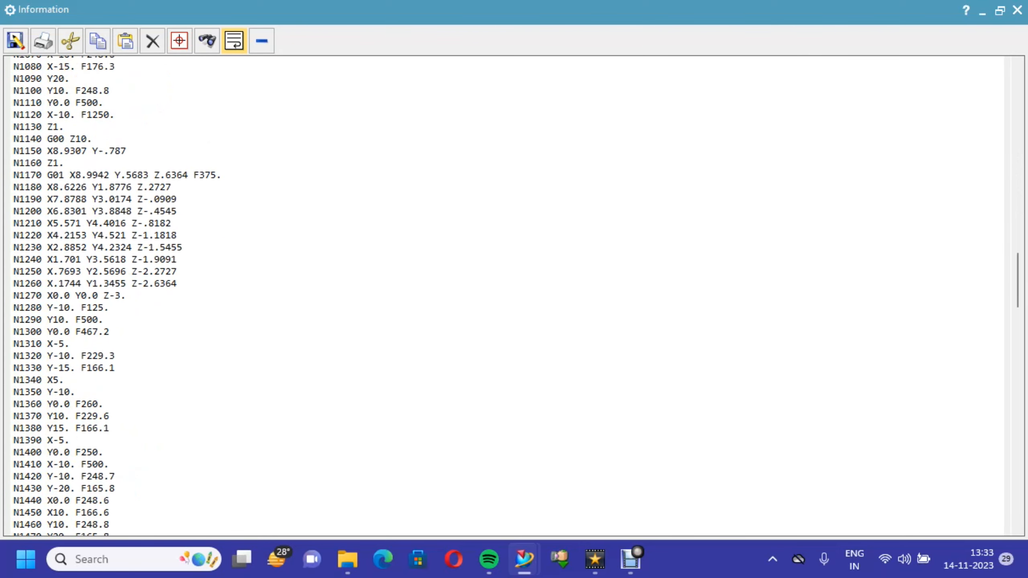
scroll(506, 296, down, 16)
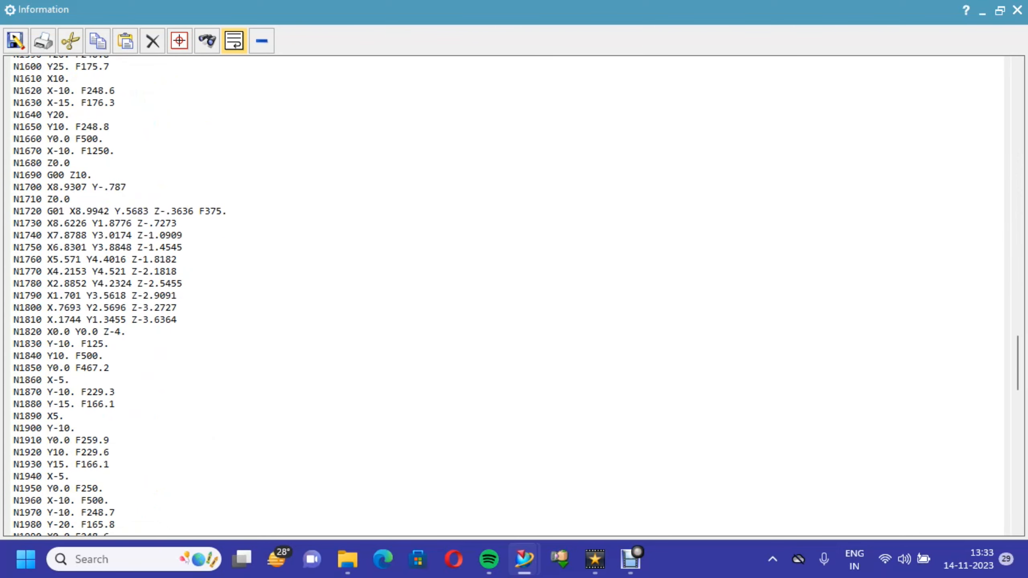
scroll(506, 296, down, 19)
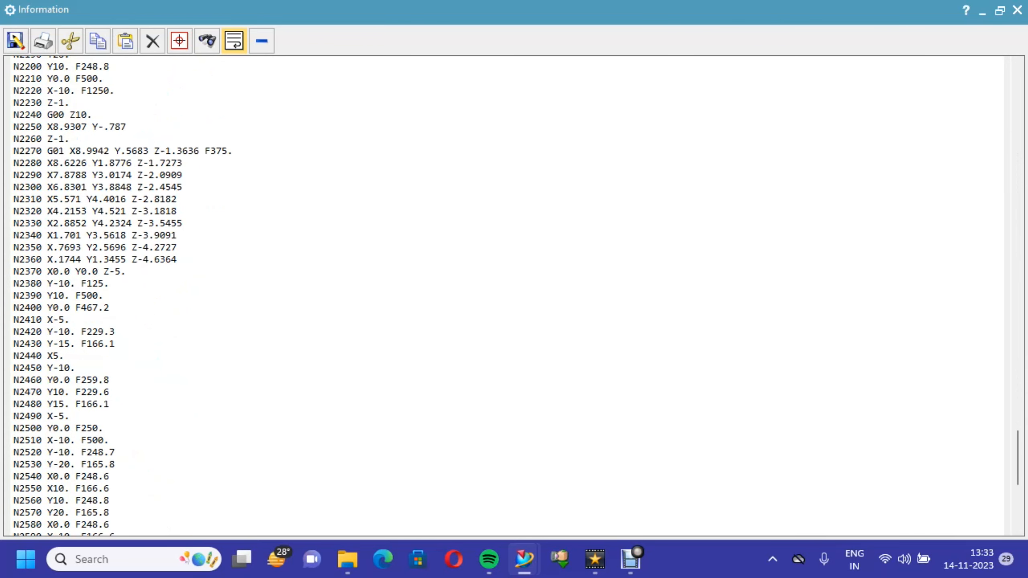
scroll(506, 297, down, 5)
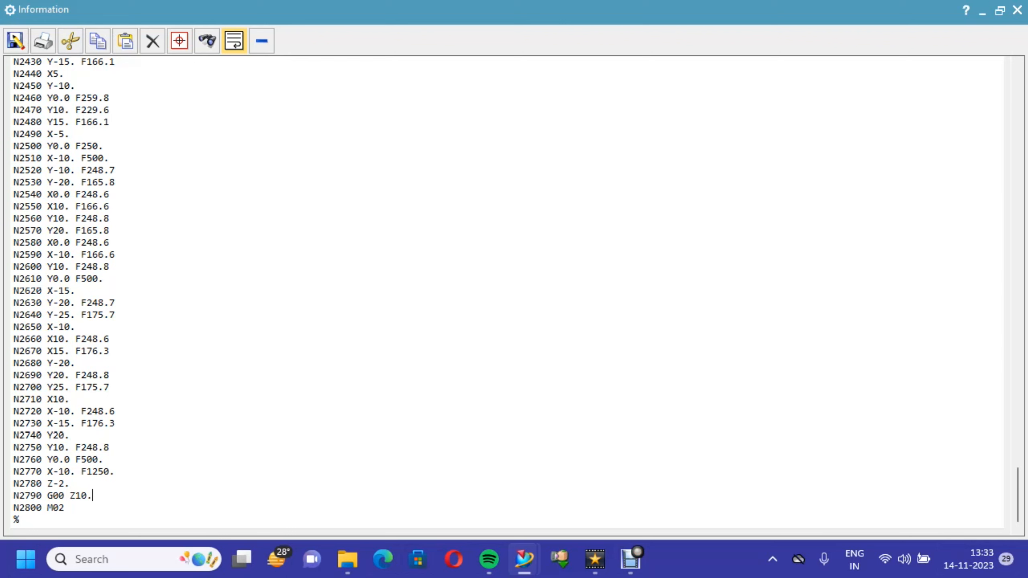
click(20, 520)
click(65, 508)
key(Return)
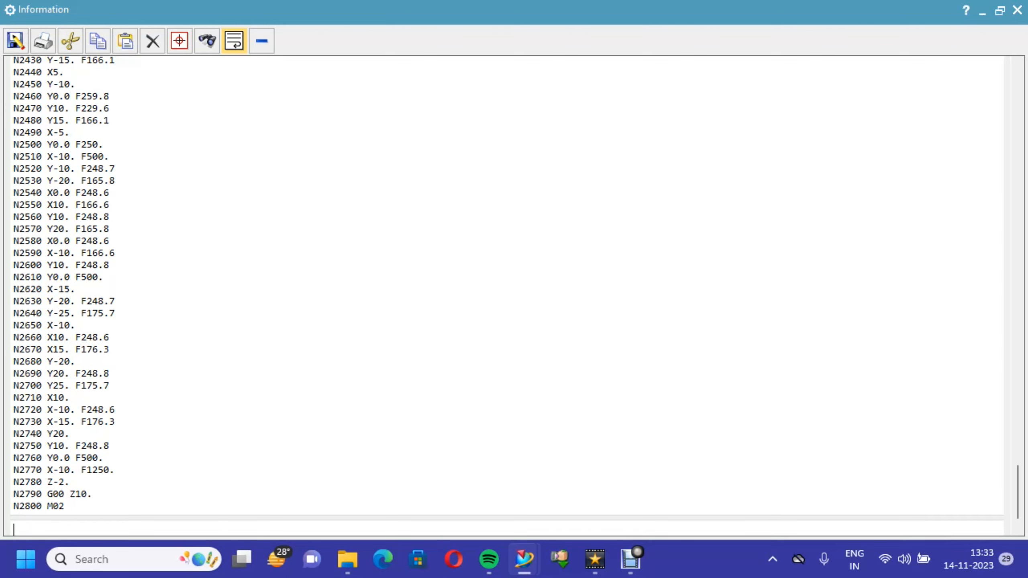
text(n2810)
text(M30)
- Save the edited NC listing as 333 in the HOW TO CREATE CNC PROGRAMMING folder and close the listing
click(16, 41)
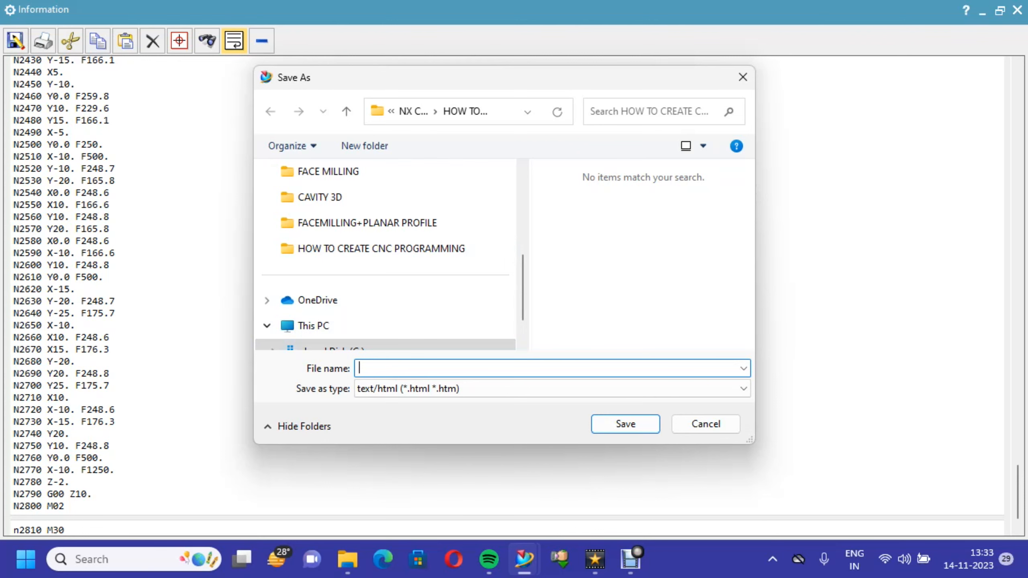
text(333)
key(Return)
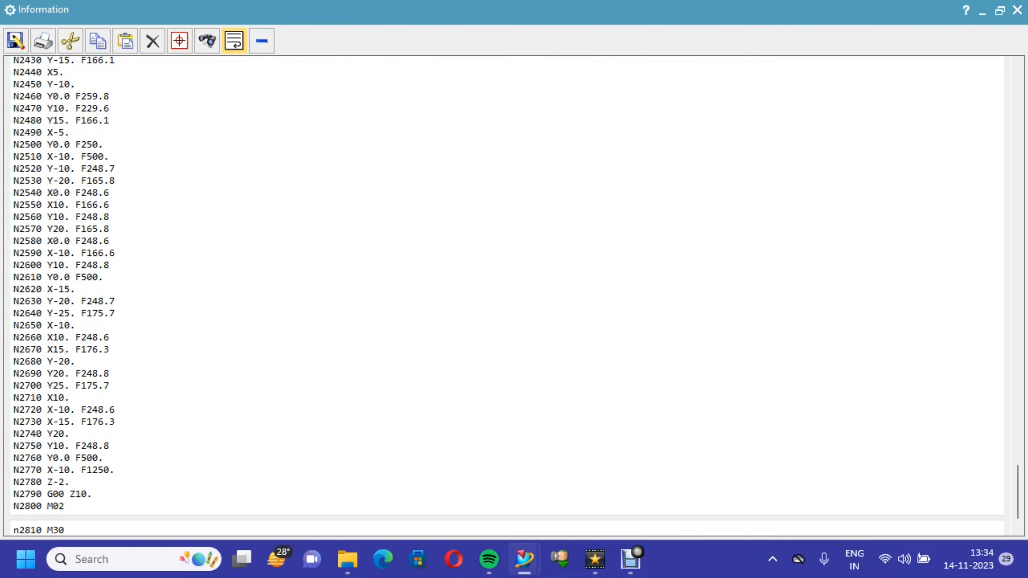
drag(1017, 491, 1017, 96)
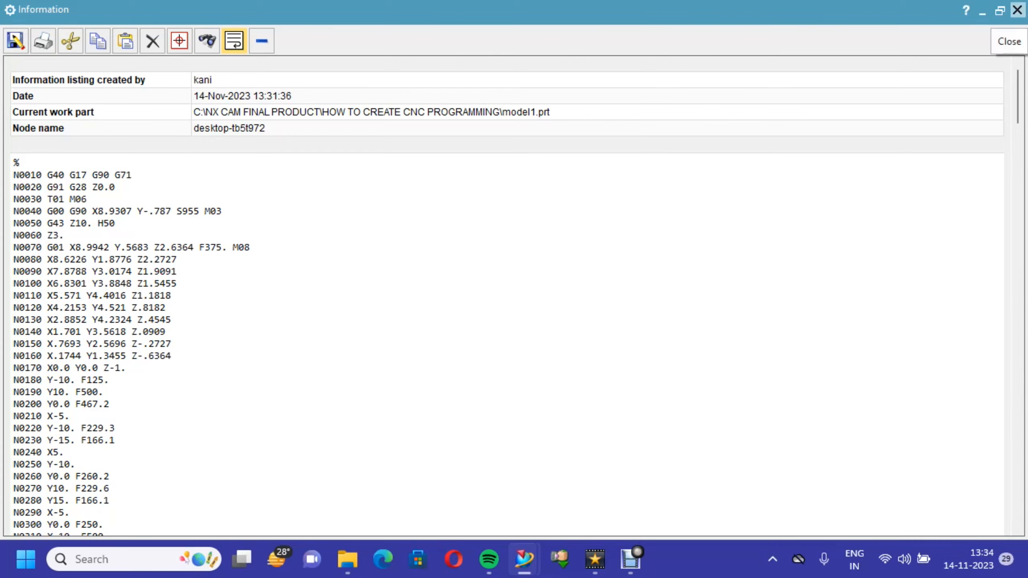
click(1017, 10)
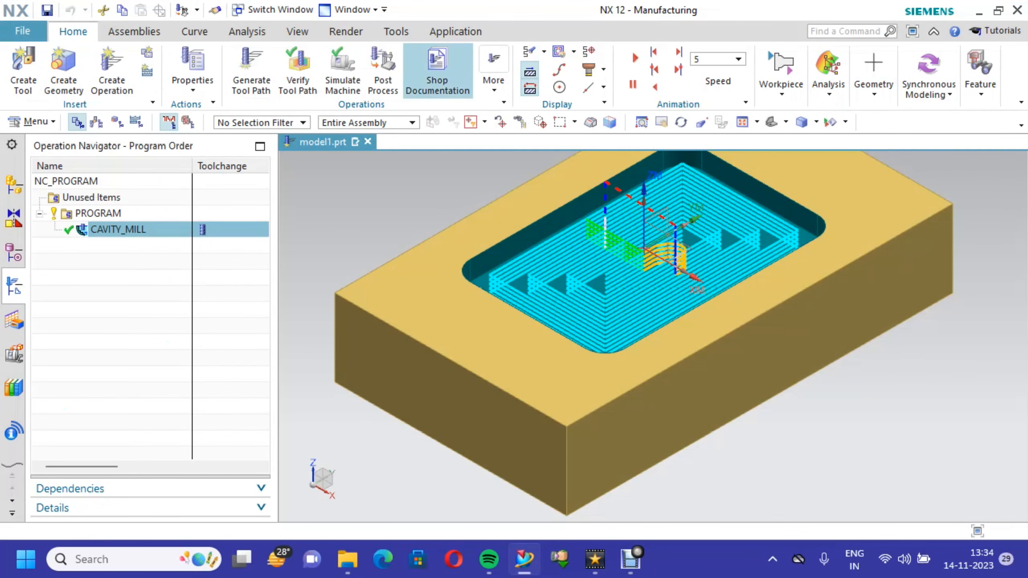
- Reopen postprocessing for the Cavity Mill operation and load the mill_3axis_Sinumerik_840D_mm.pui postprocessor
click(382, 70)
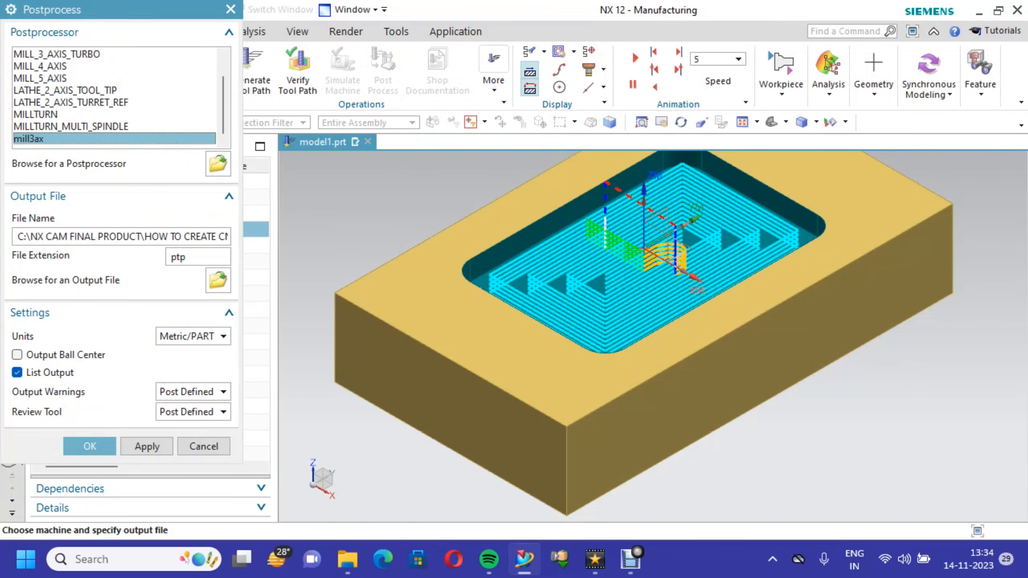
drag(223, 109, 223, 94)
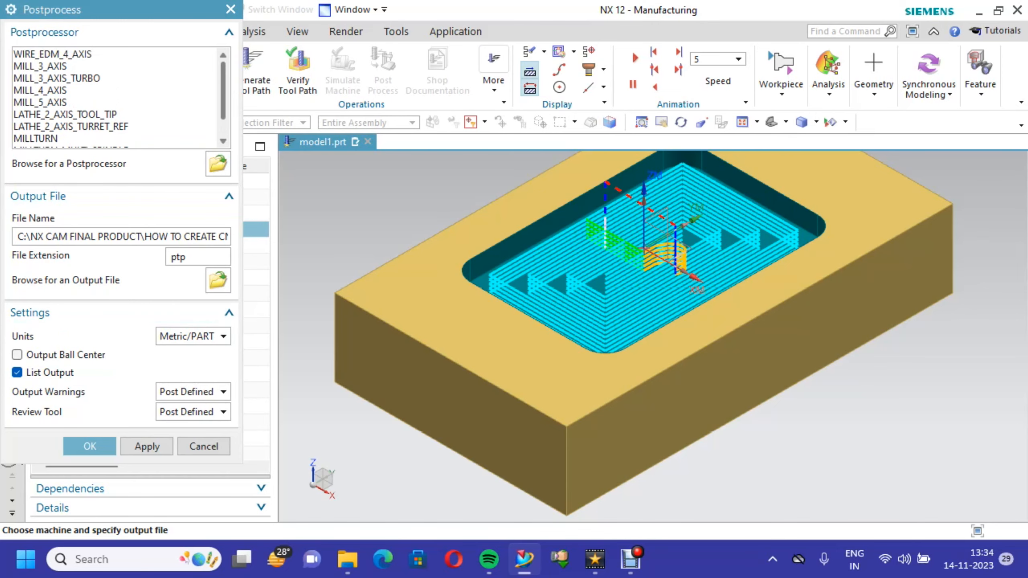
click(218, 167)
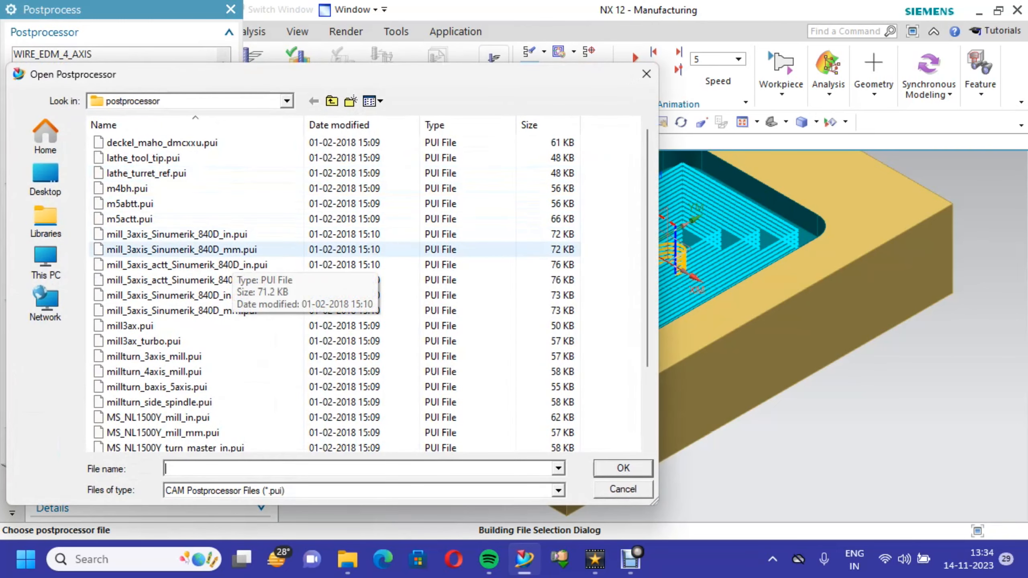
click(226, 249)
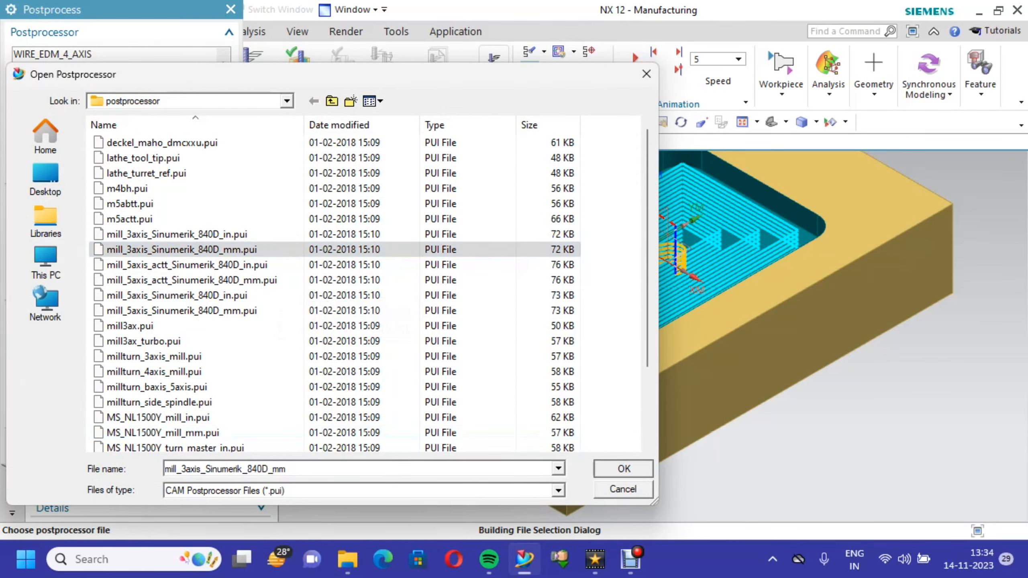
click(623, 468)
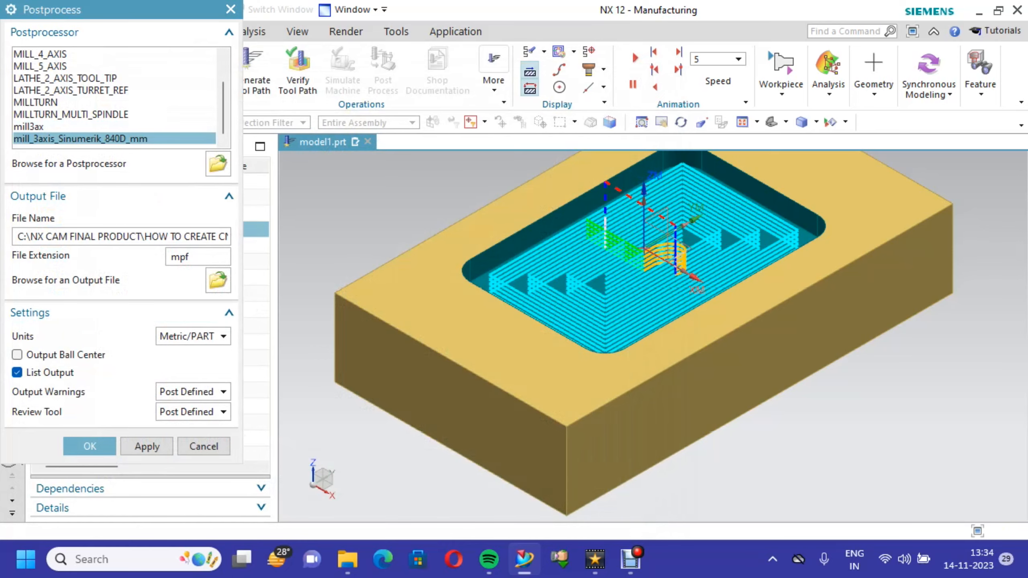
- Postprocess the operation for the Sinumerik 840D and examine the program header and initial moves in the listing
click(90, 446)
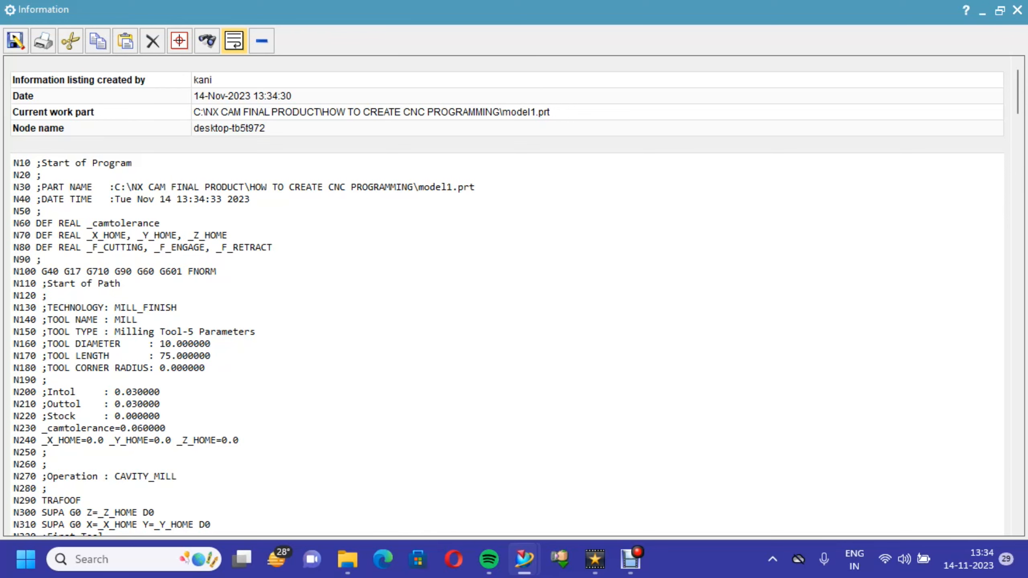
scroll(505, 296, down, 3)
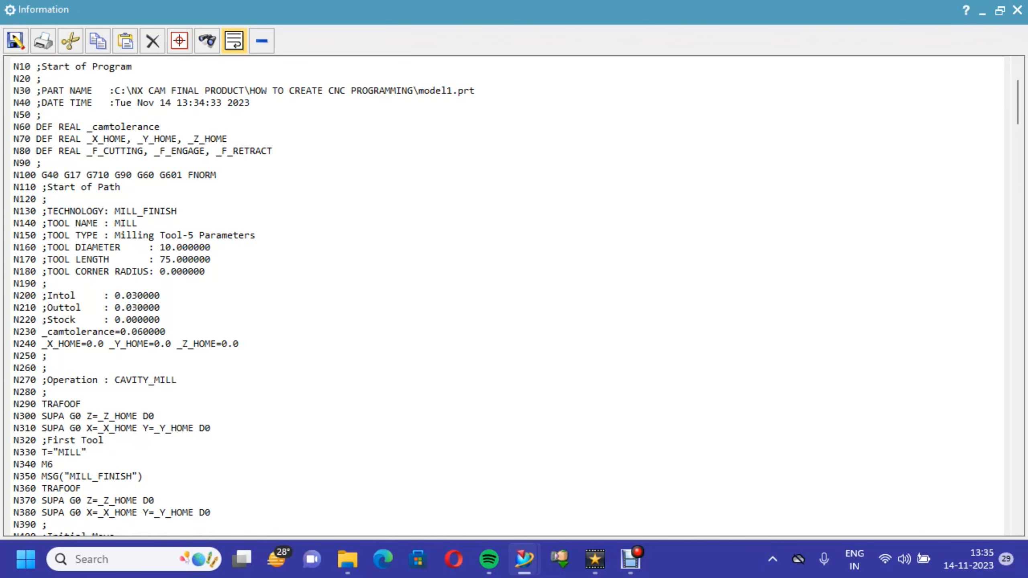
scroll(506, 295, down, 8)
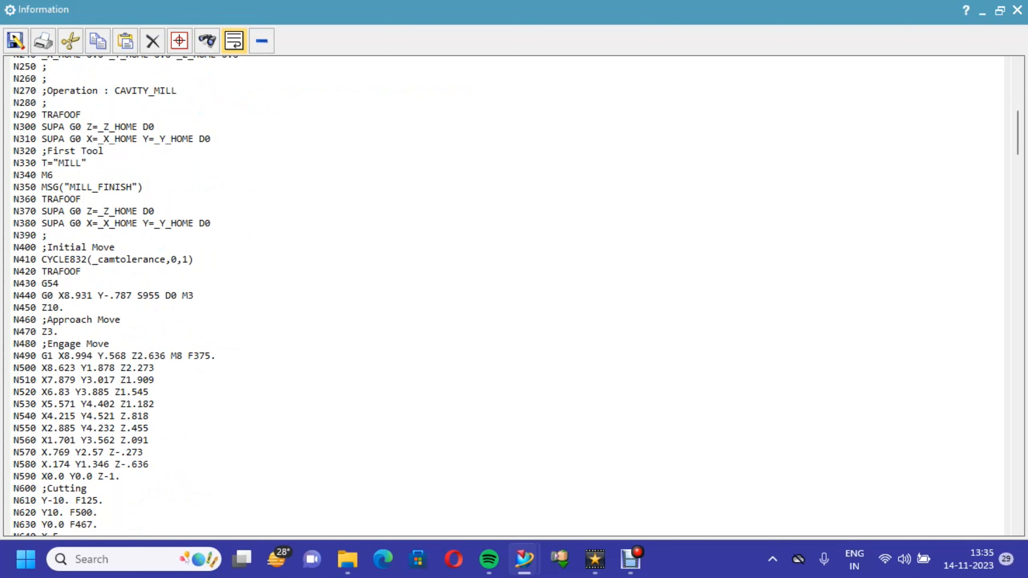
- Delete blocks N10 to N90 and N110 to N230 from the start of the Sinumerik listing, keeping the N100 line
scroll(506, 295, up, 10)
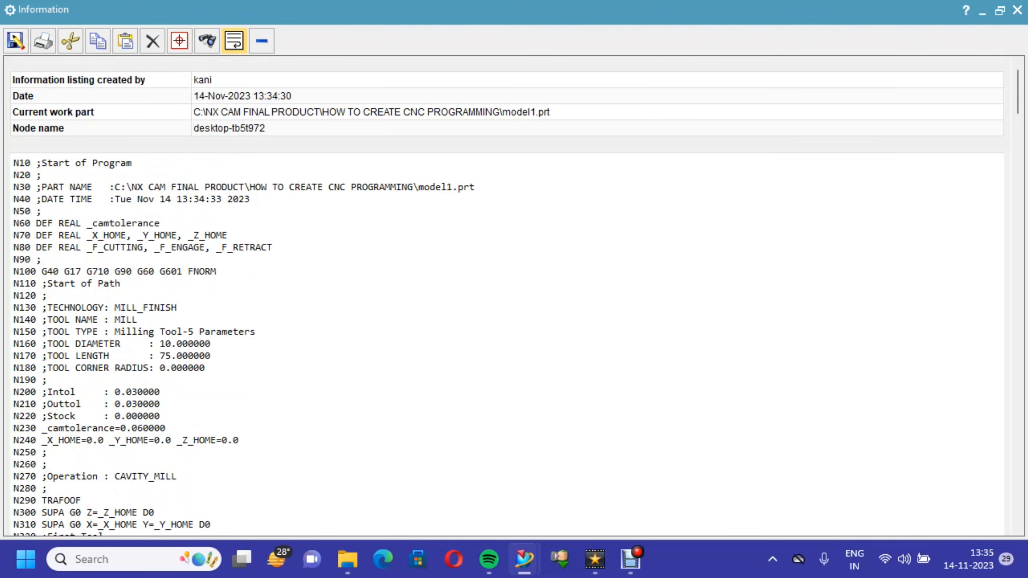
drag(14, 163, 42, 259)
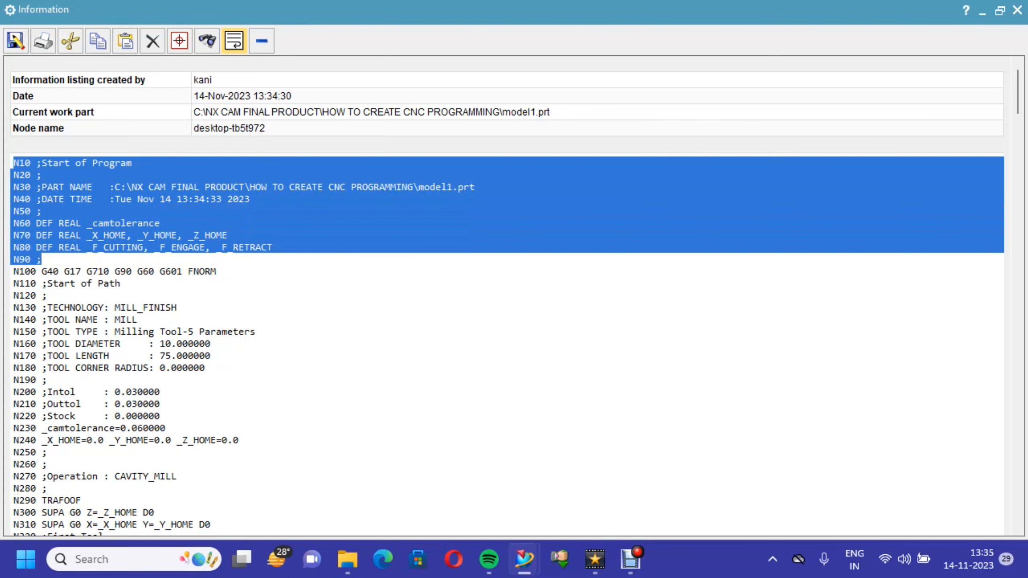
key(Delete)
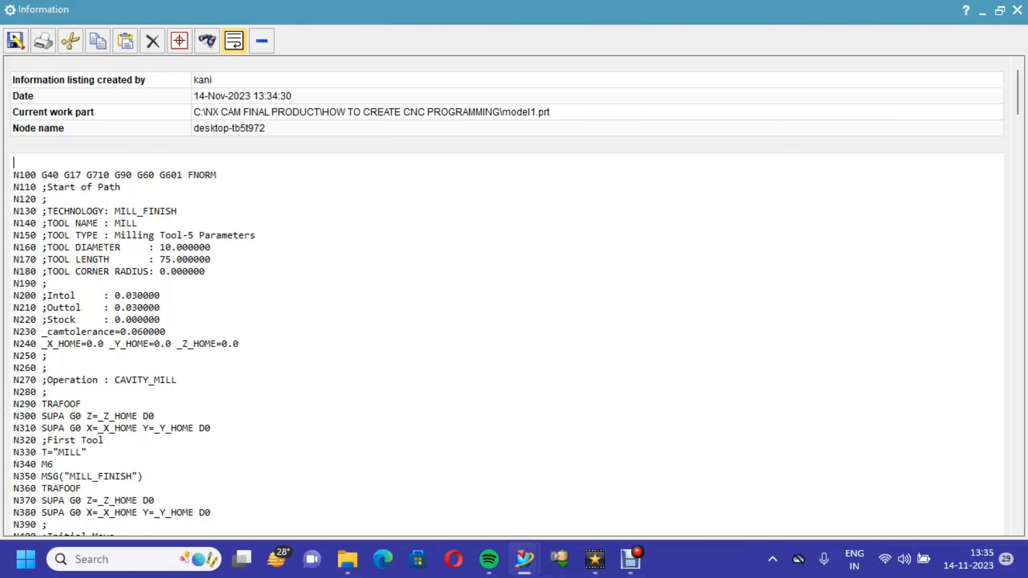
drag(13, 188, 166, 332)
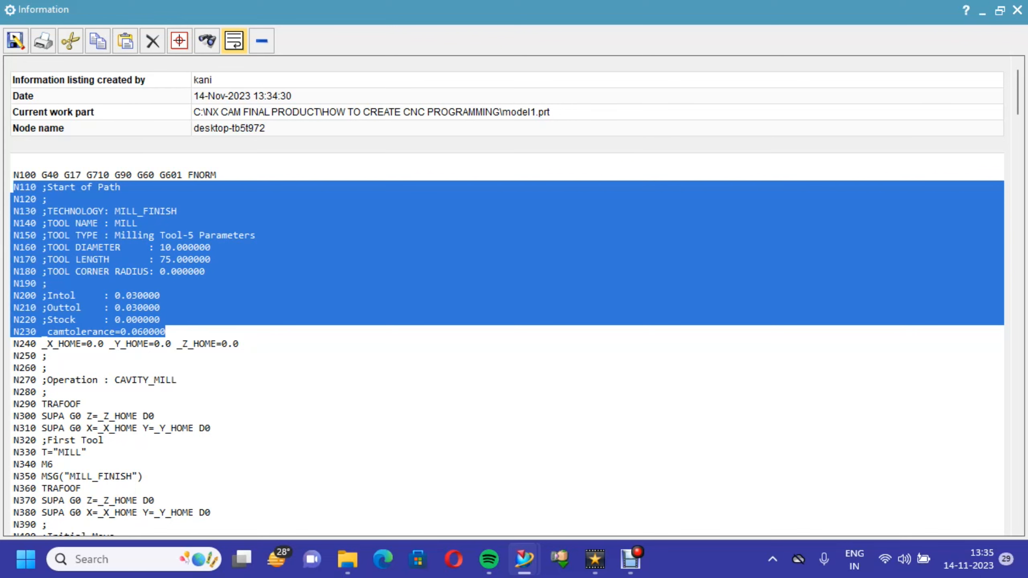
key(Delete)
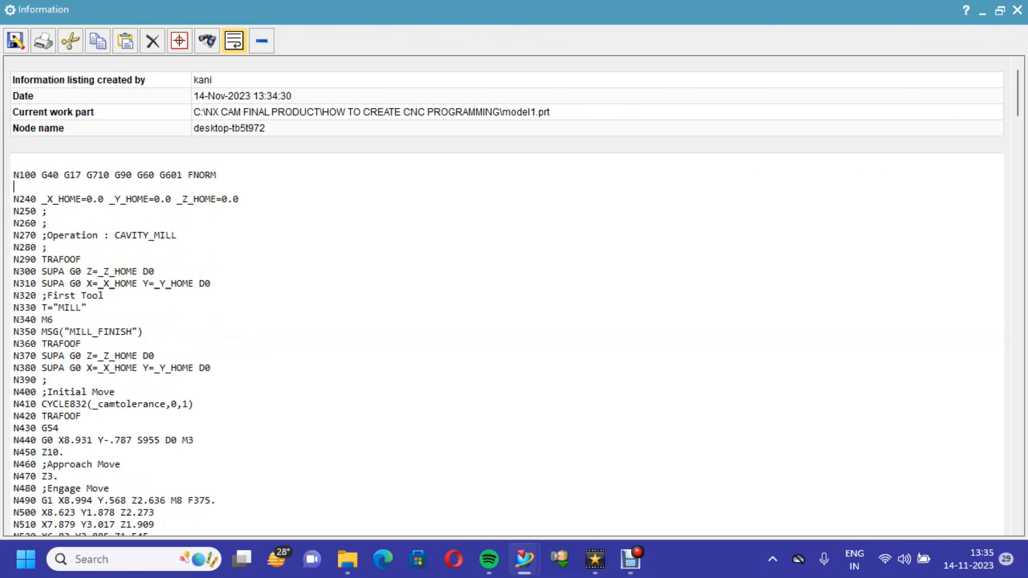
- Delete blocks N240 to N320 and N350 to N420 around the tool call, keeping N330 and N340
drag(14, 199, 104, 295)
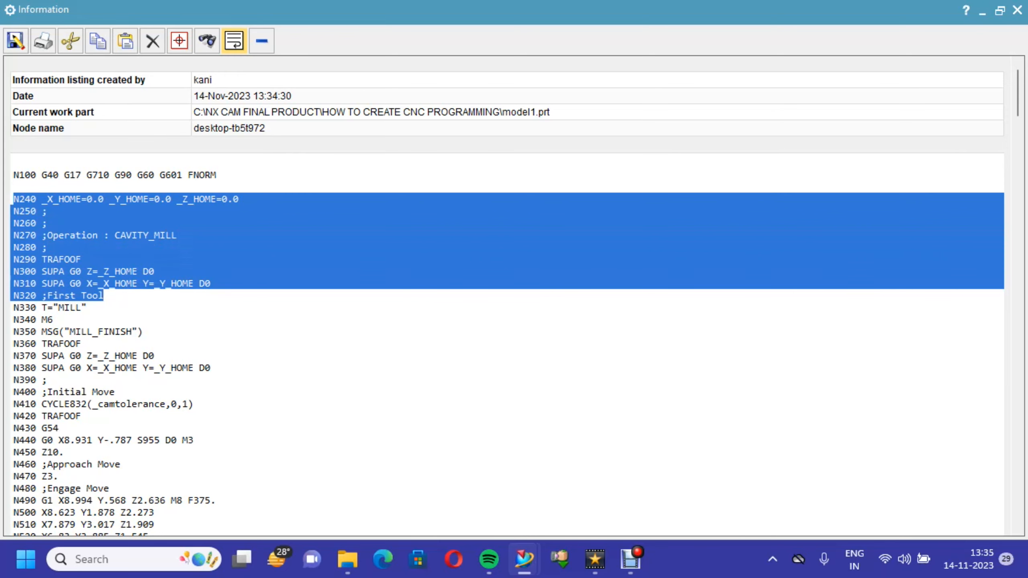
key(Delete)
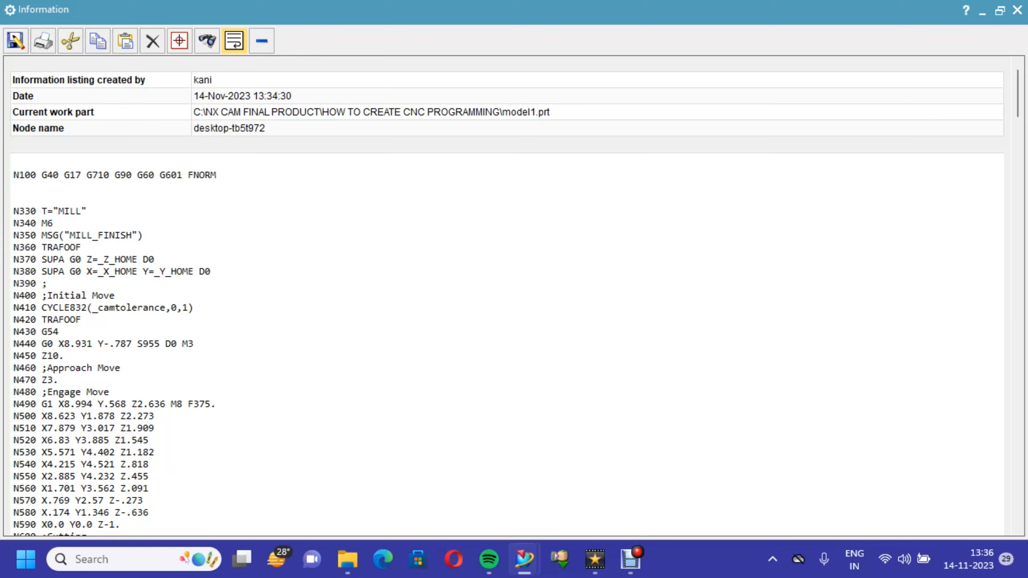
drag(13, 236, 82, 320)
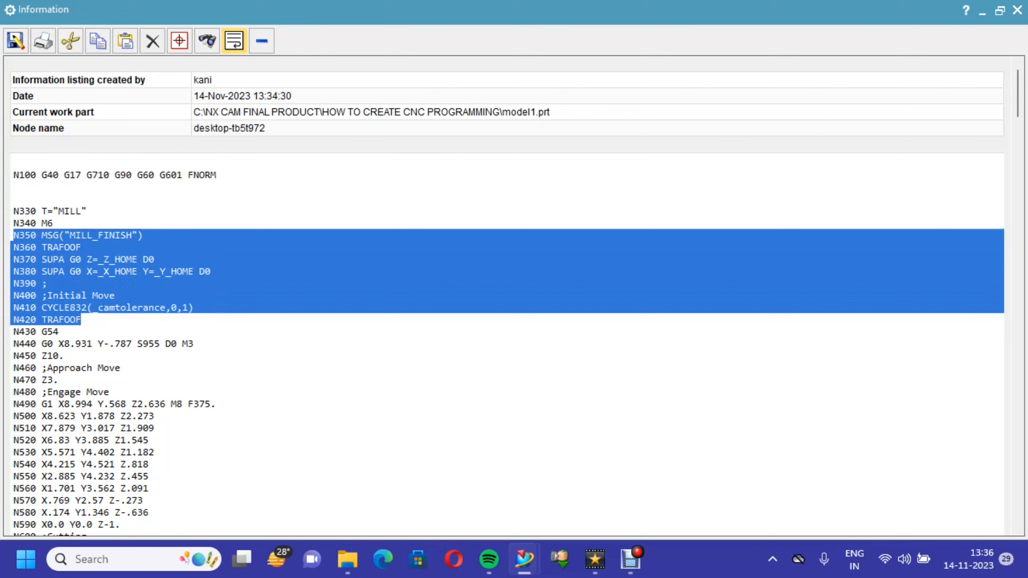
key(Delete)
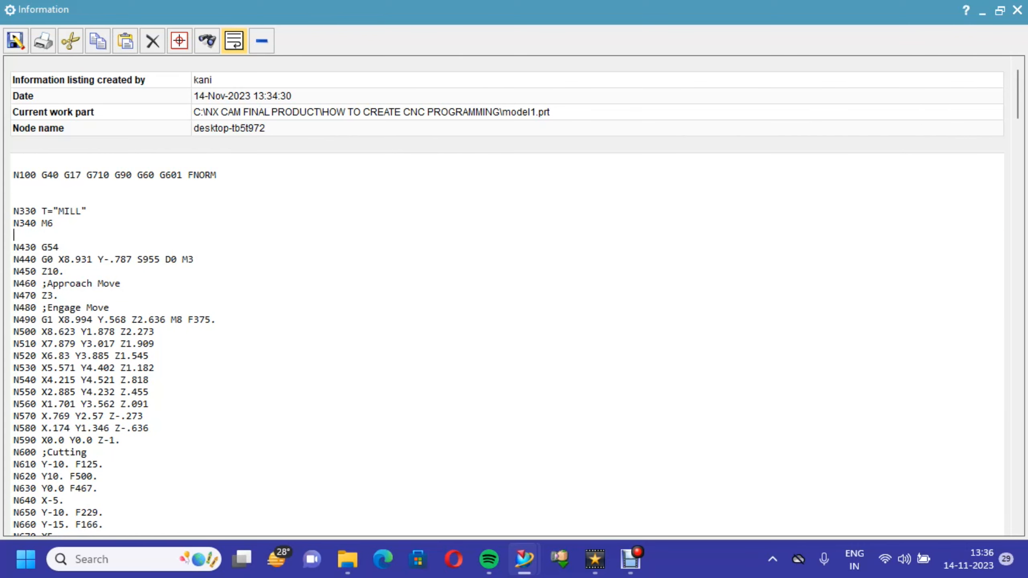
- Change the tool call in block N330 to T1 and remove the empty line after the N340 M6 block
key(BackSpace)
key(BackSpace)
key(BackSpace)
key(BackSpace)
key(BackSpace)
key(BackSpace)
key(BackSpace)
key(BackSpace)
text(T1)
key(BackSpace)
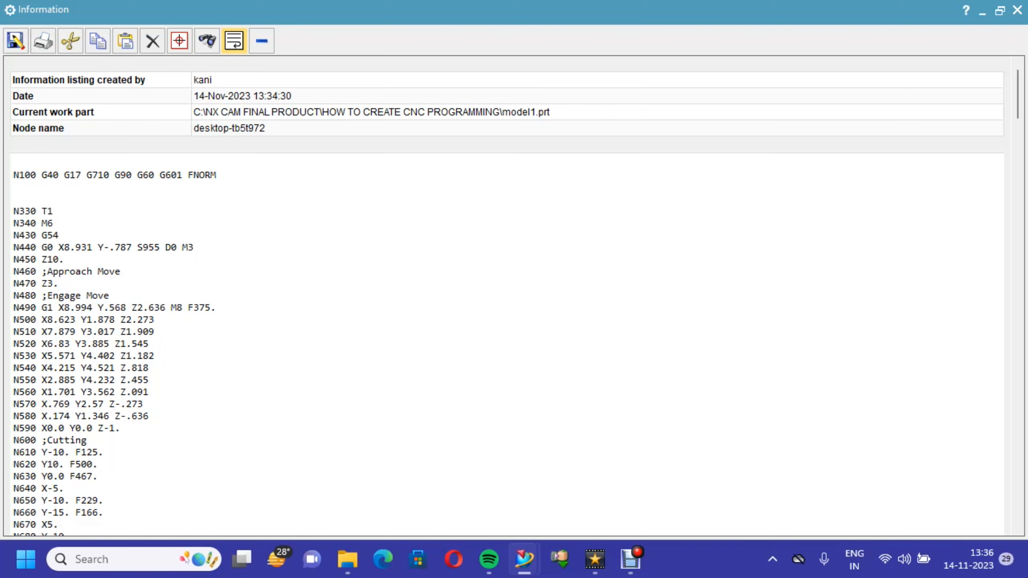
- Delete the N460 Approach Move and N480 Engage Move comment lines along with their line breaks
drag(122, 271, 13, 273)
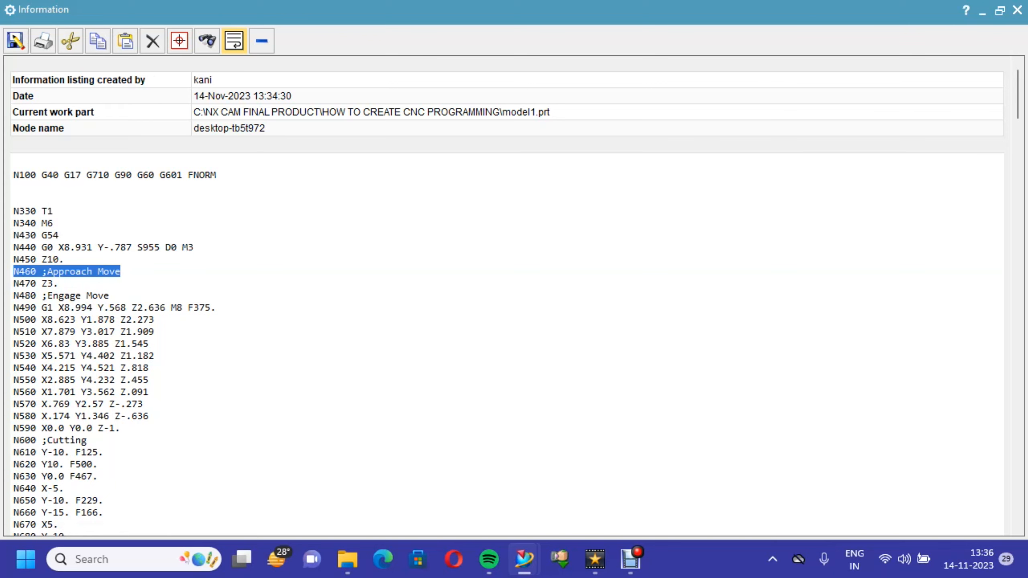
key(Delete)
key(Delete)
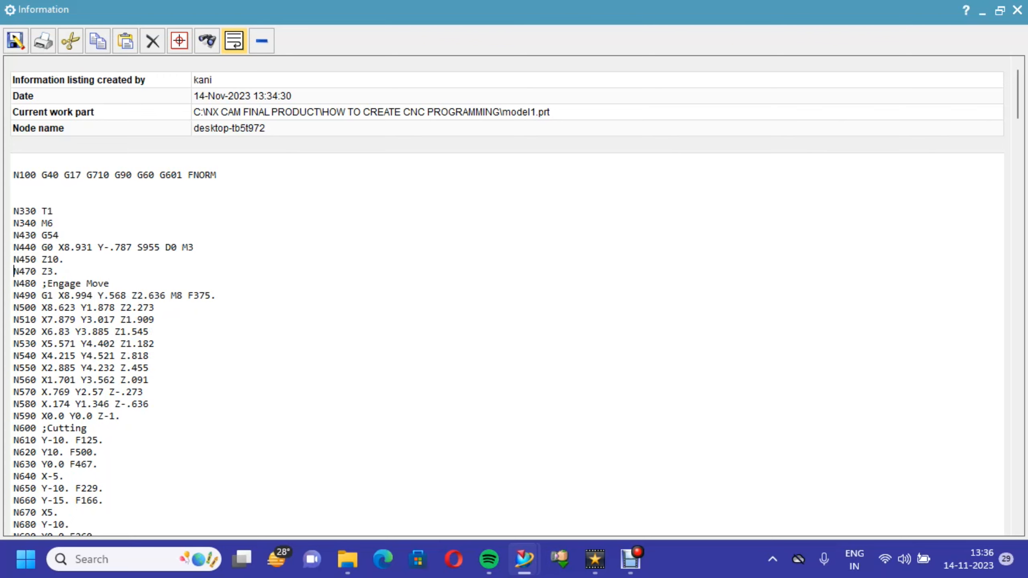
drag(110, 285, 14, 285)
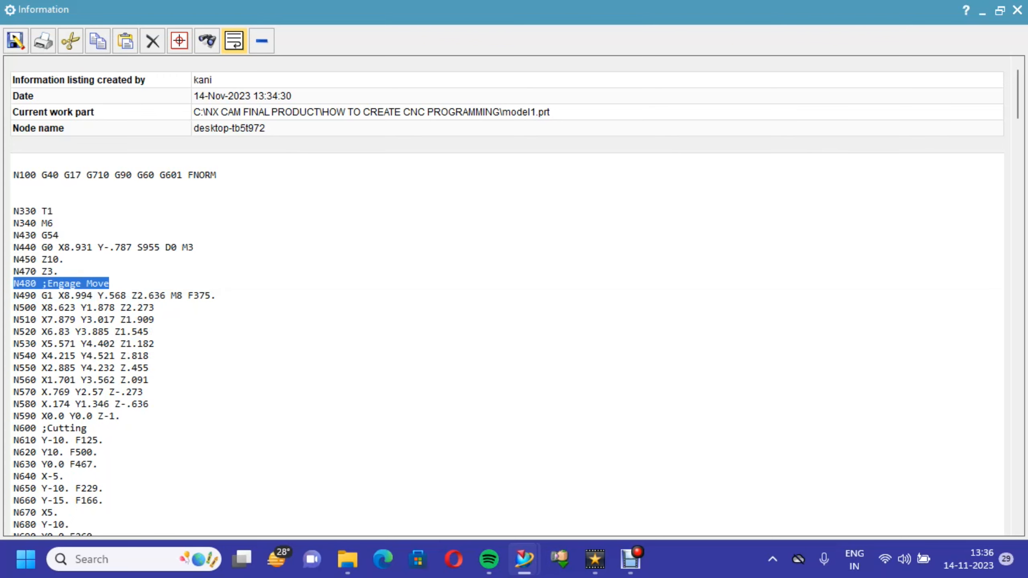
key(Delete)
key(Delete)
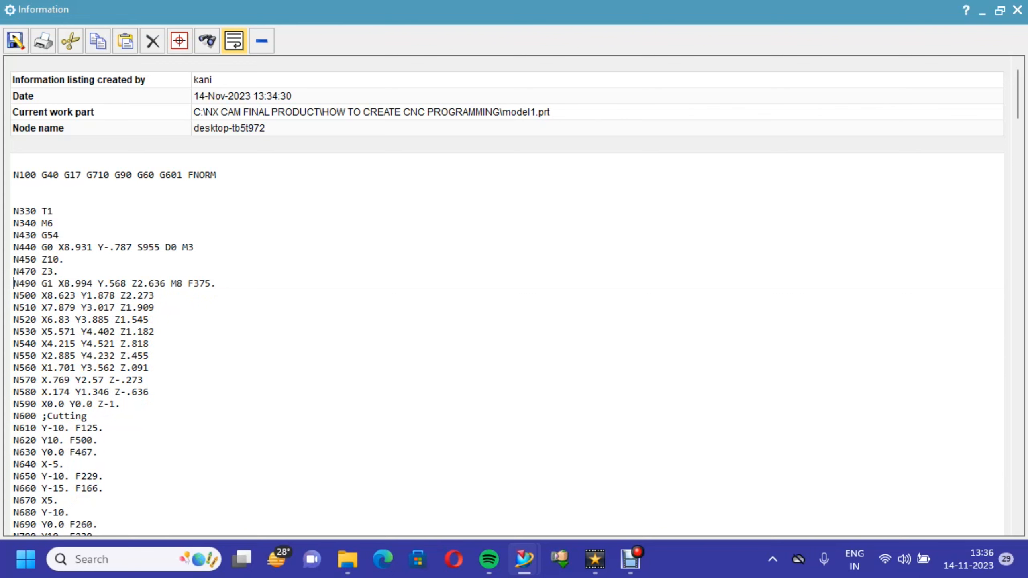
- Remove the two empty lines between blocks N100 and N330
click(14, 186)
key(Delete)
key(Delete)
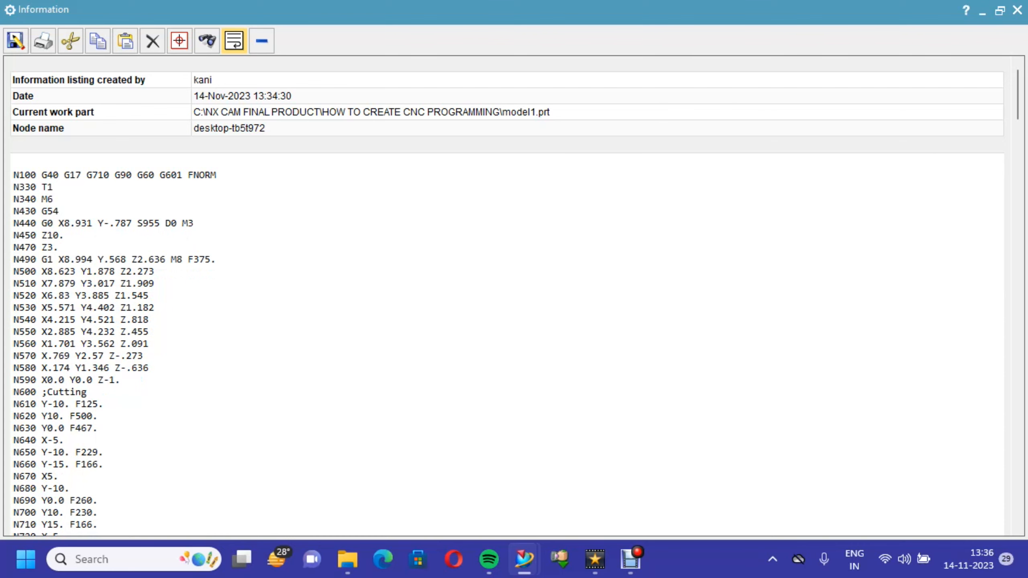
- Delete the N3430 Departure Move comment line near the end of the program and close the gap it leaves
scroll(505, 295, down, 9)
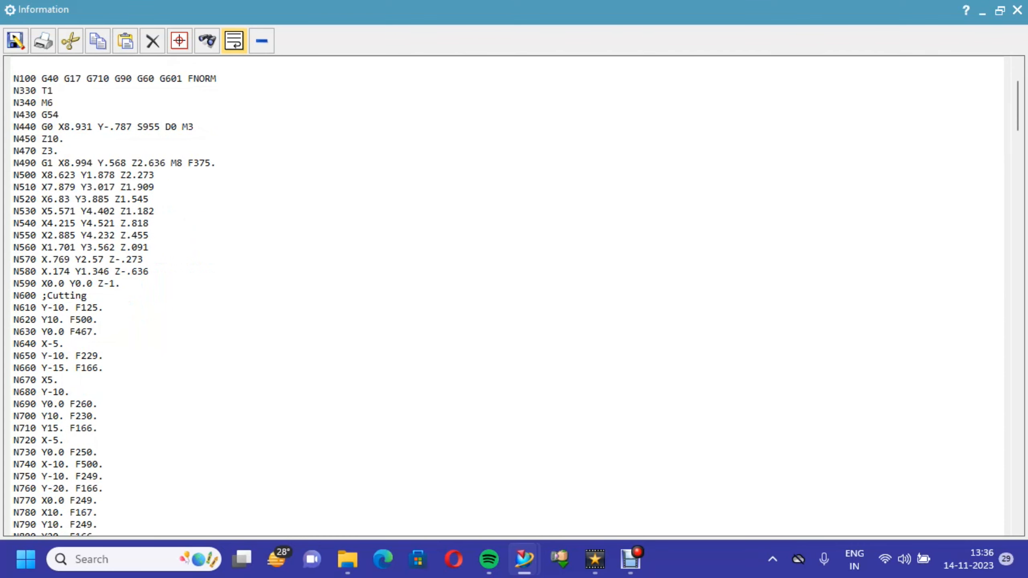
scroll(506, 295, down, 20)
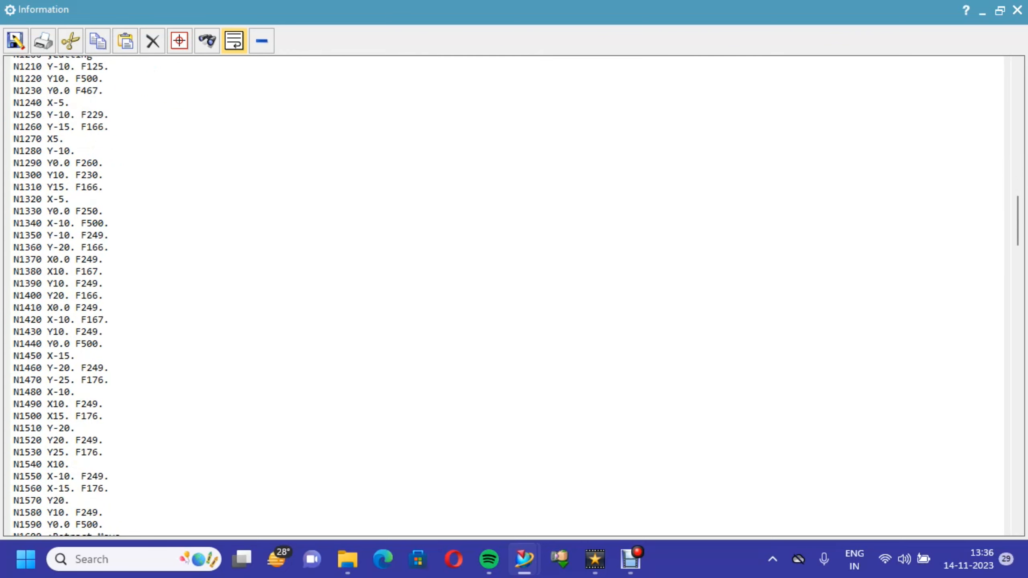
scroll(506, 295, down, 20)
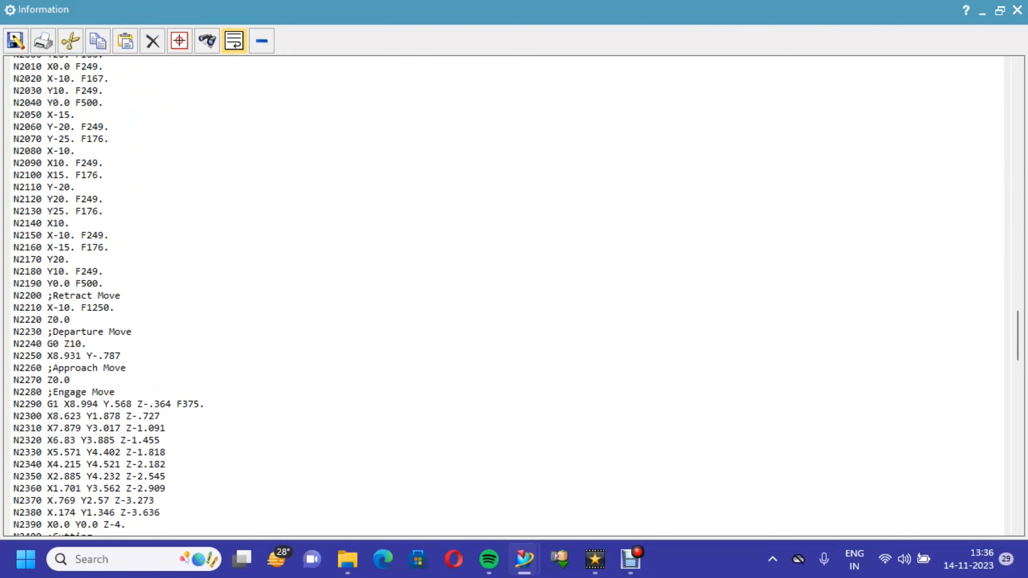
scroll(506, 295, down, 20)
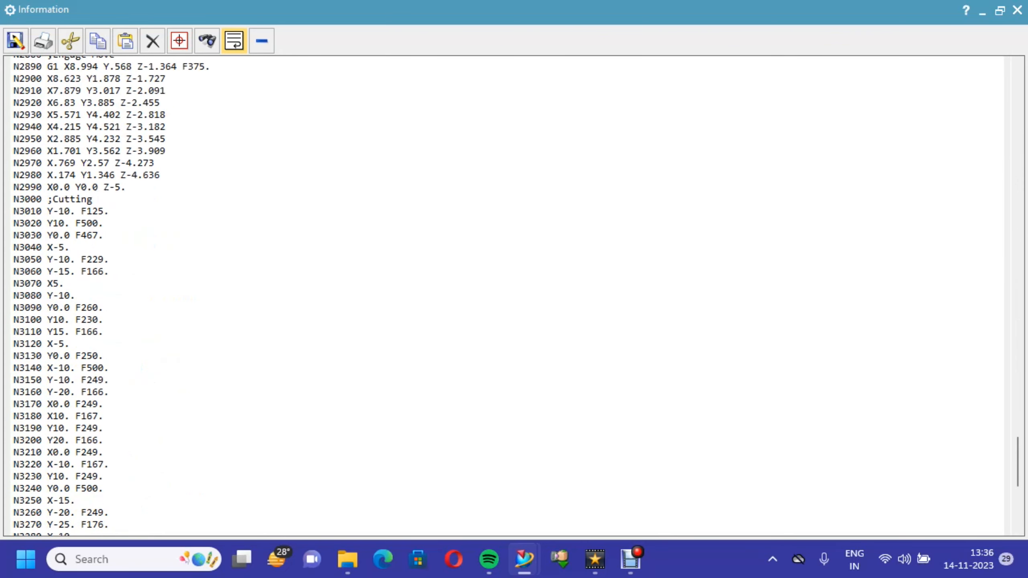
scroll(506, 296, down, 2)
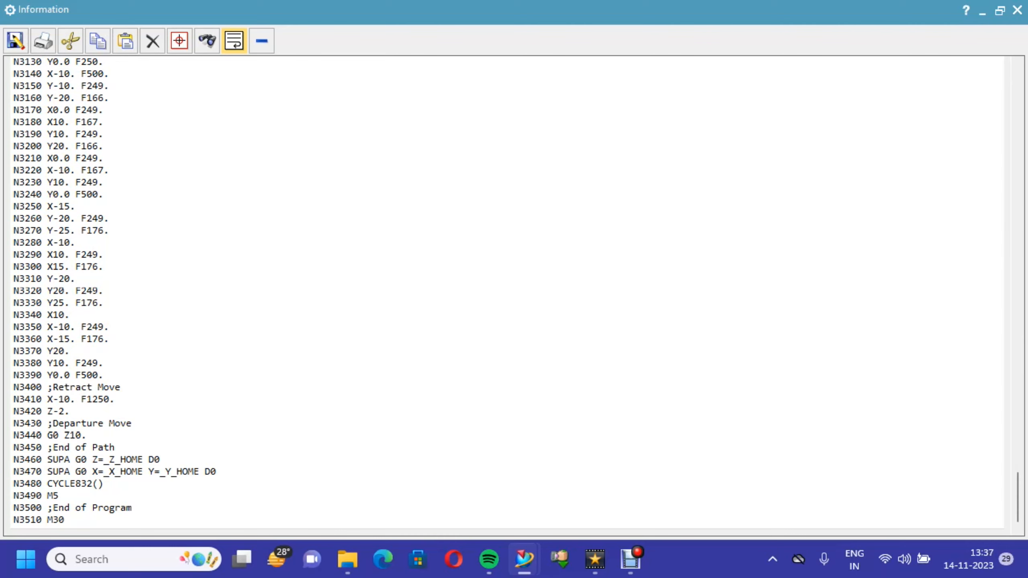
drag(13, 424, 132, 423)
key(BackSpace)
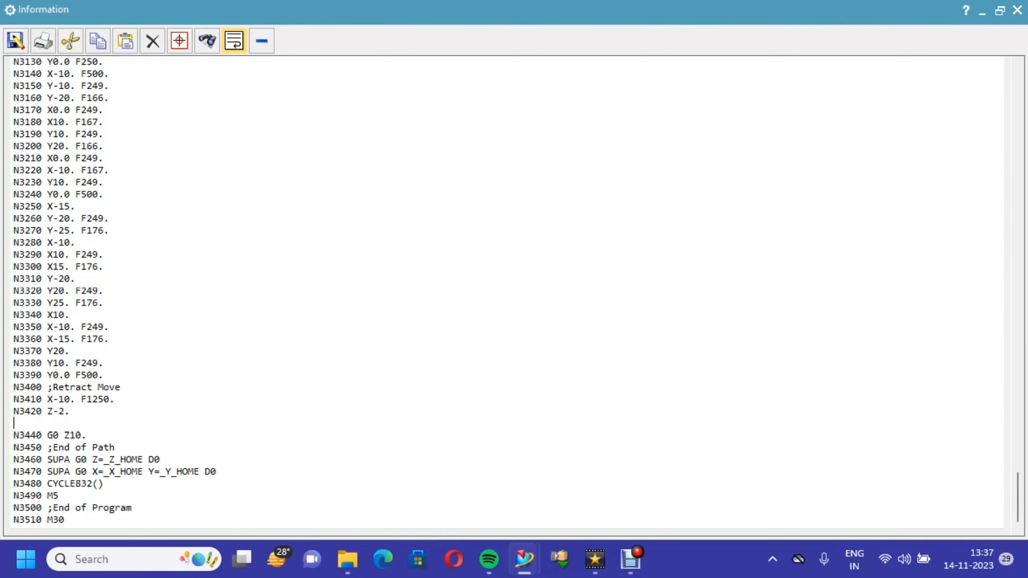
key(BackSpace)
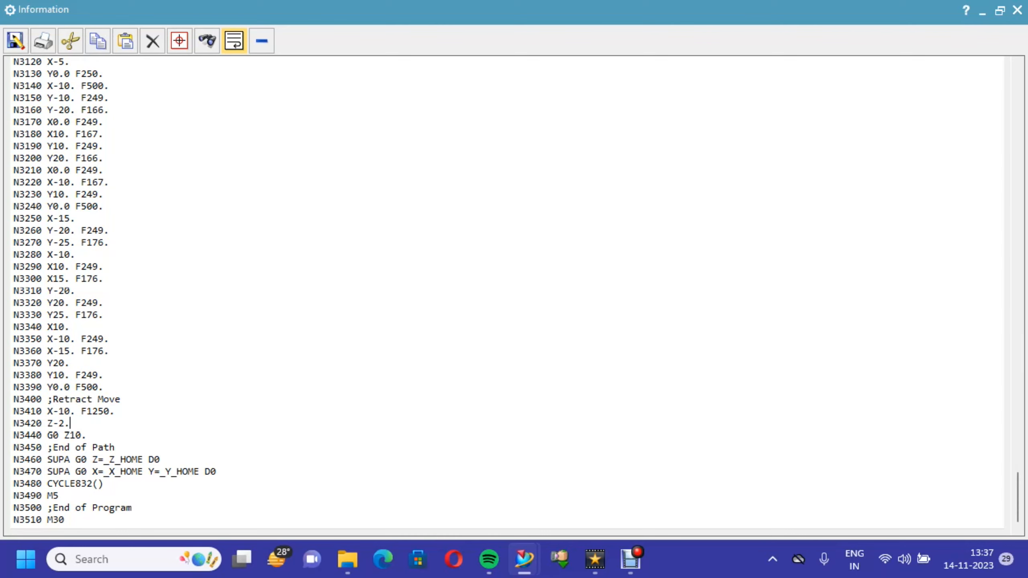
- Delete blocks N3450 to N3480, from the End of Path comment through CYCLE832(), including the leftover empty line
key(shift+Down)
key(shift+Down)
key(shift+Down)
key(shift+End)
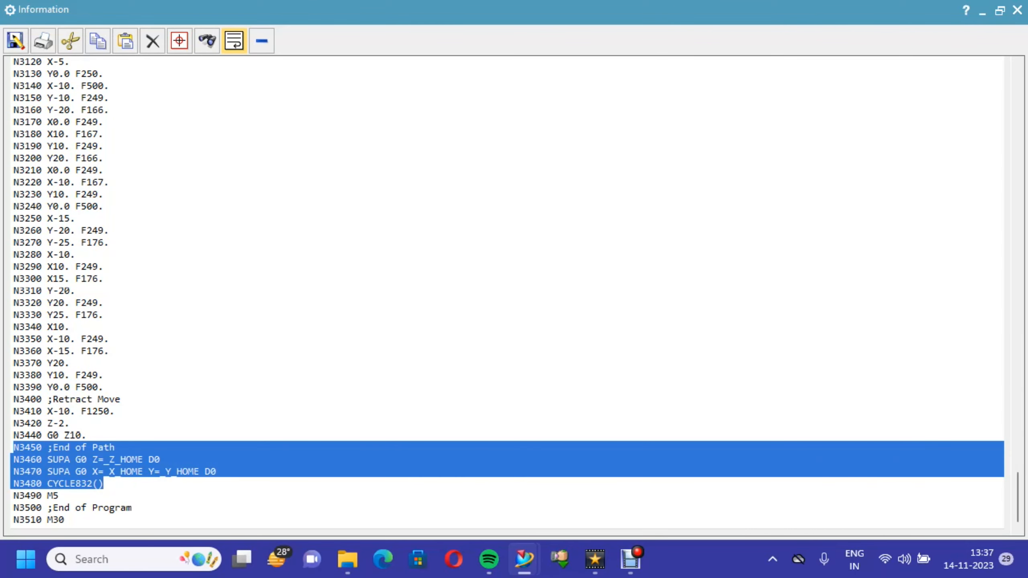
key(Delete)
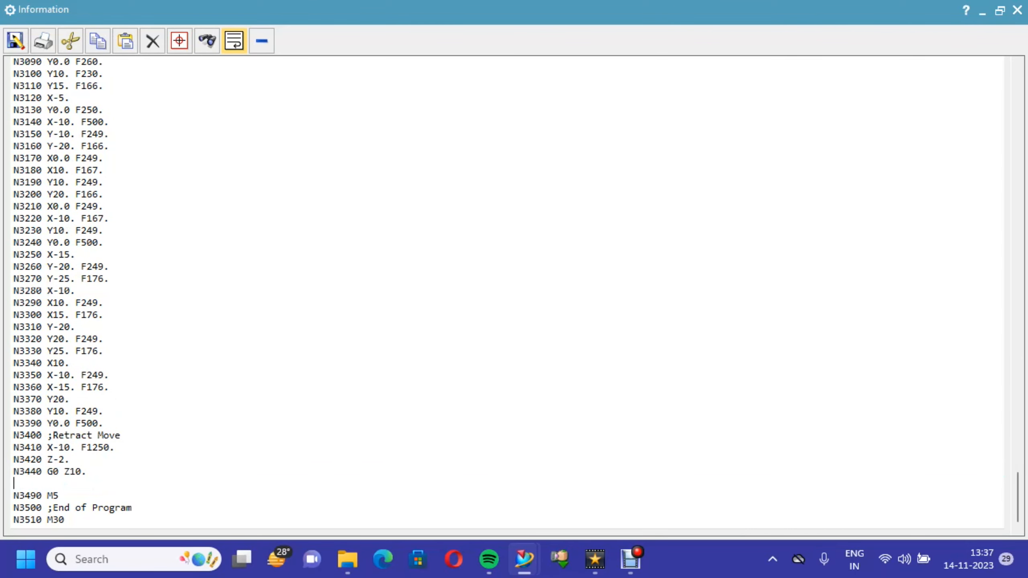
key(Delete)
- Delete the N3500 End of Program comment line between the M5 and M30 blocks
drag(132, 508, 13, 510)
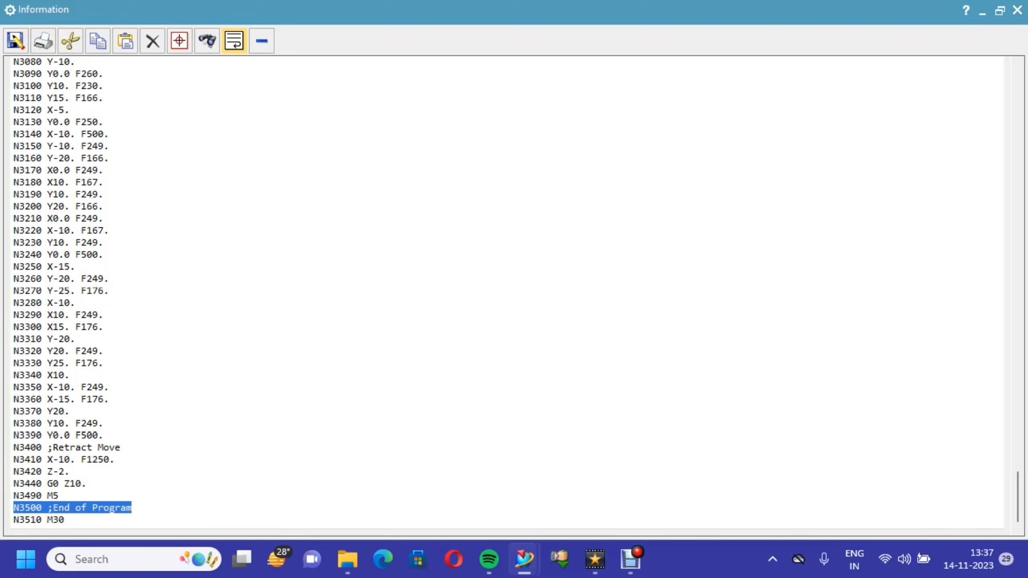
key(Delete)
key(Delete)
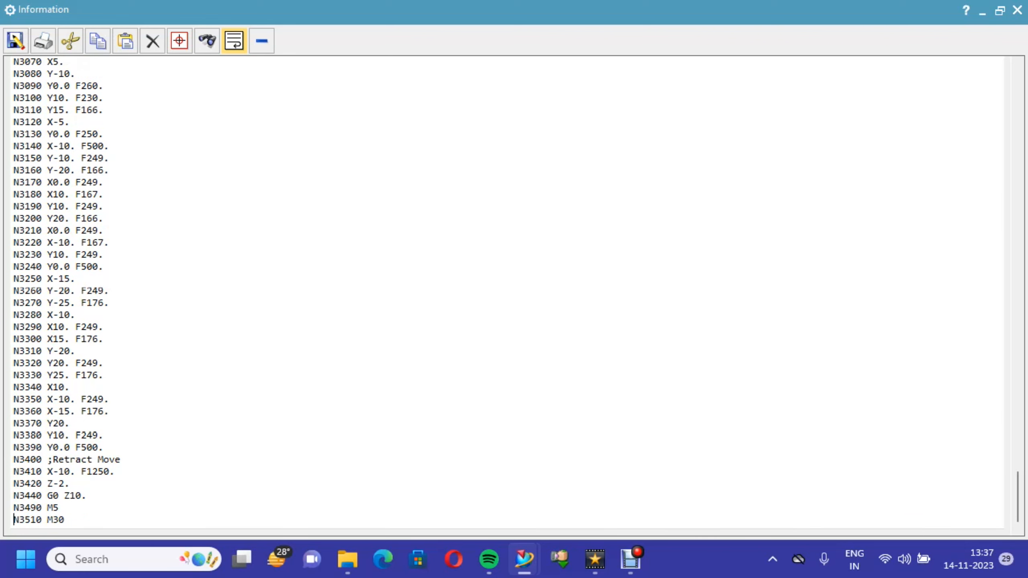